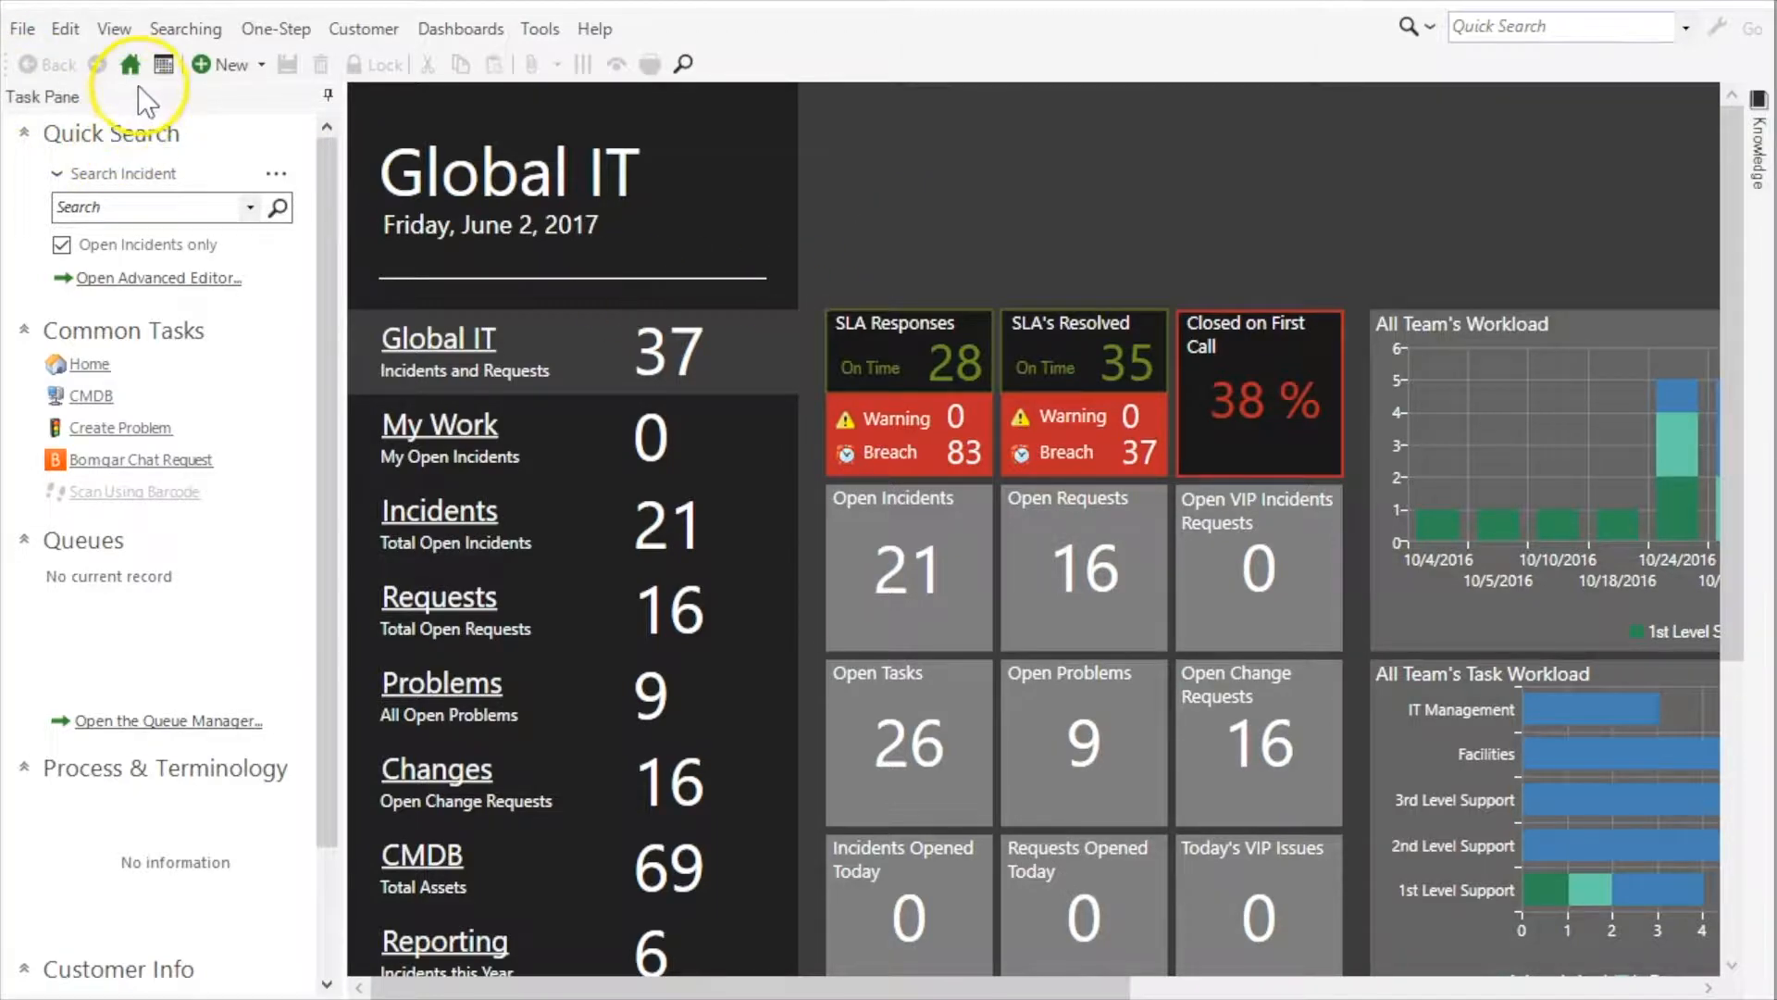
Step: Dock the Task Pane along the right side of the workspace and set it to auto-hide
drag(141, 88, 1728, 500)
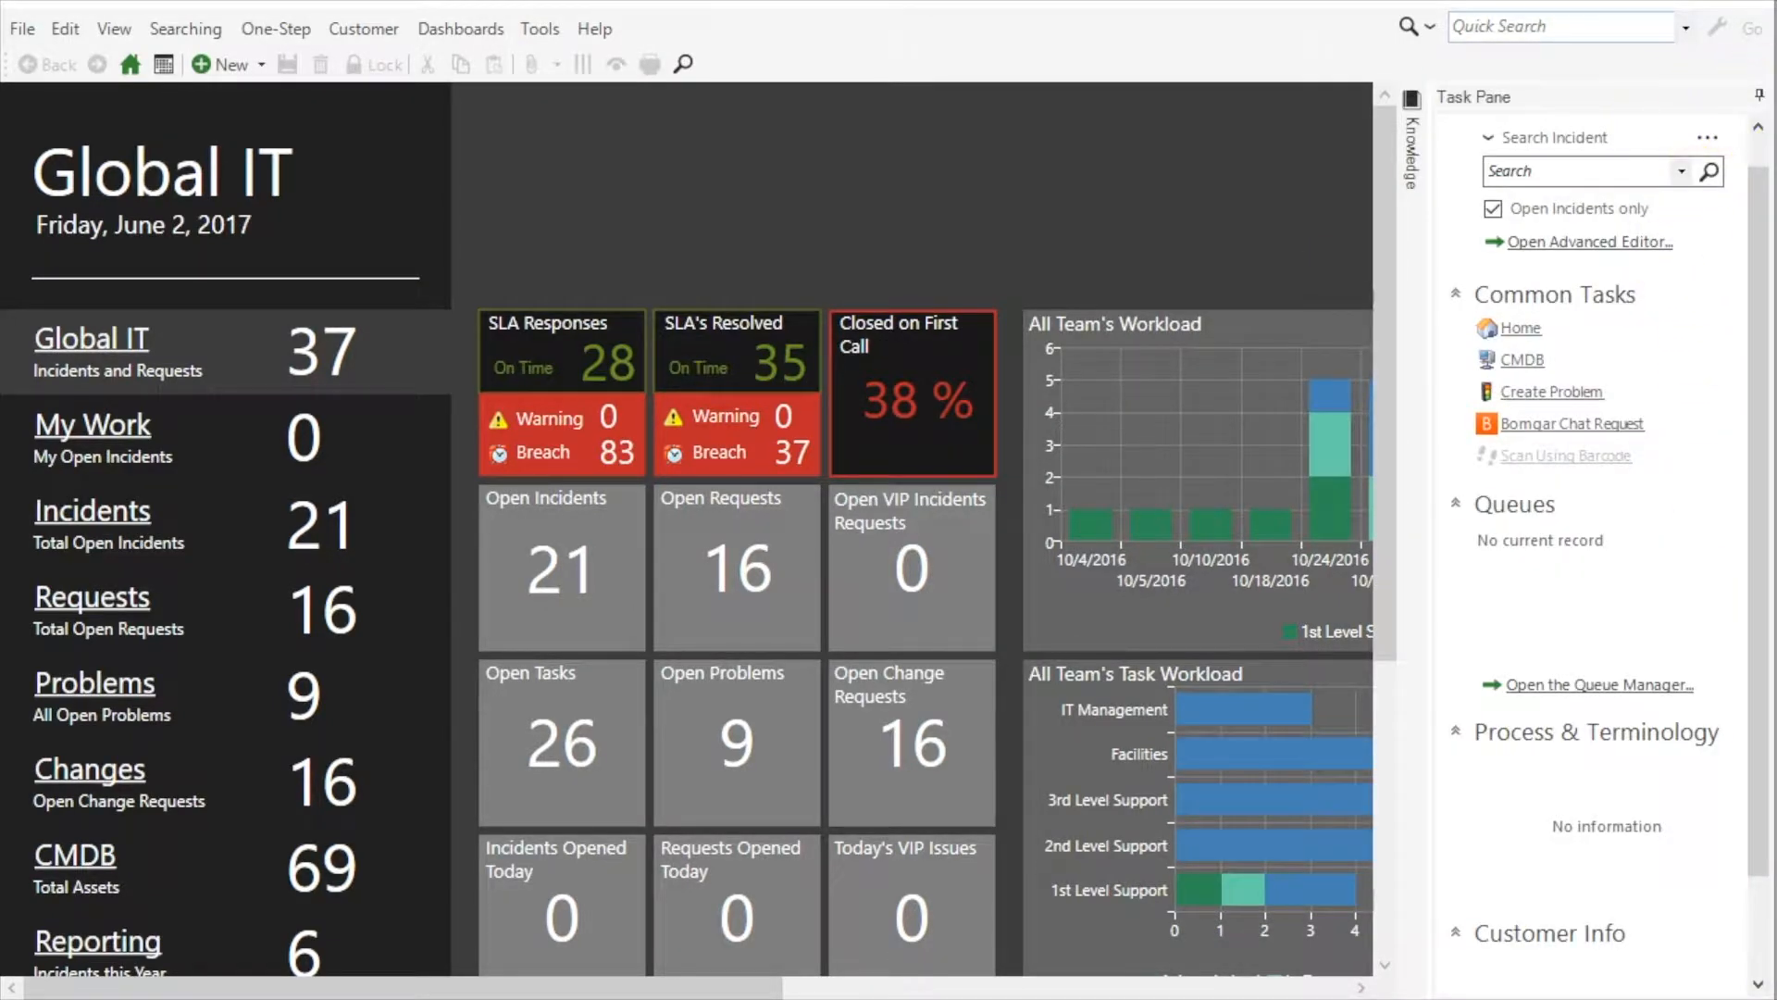
click(1758, 95)
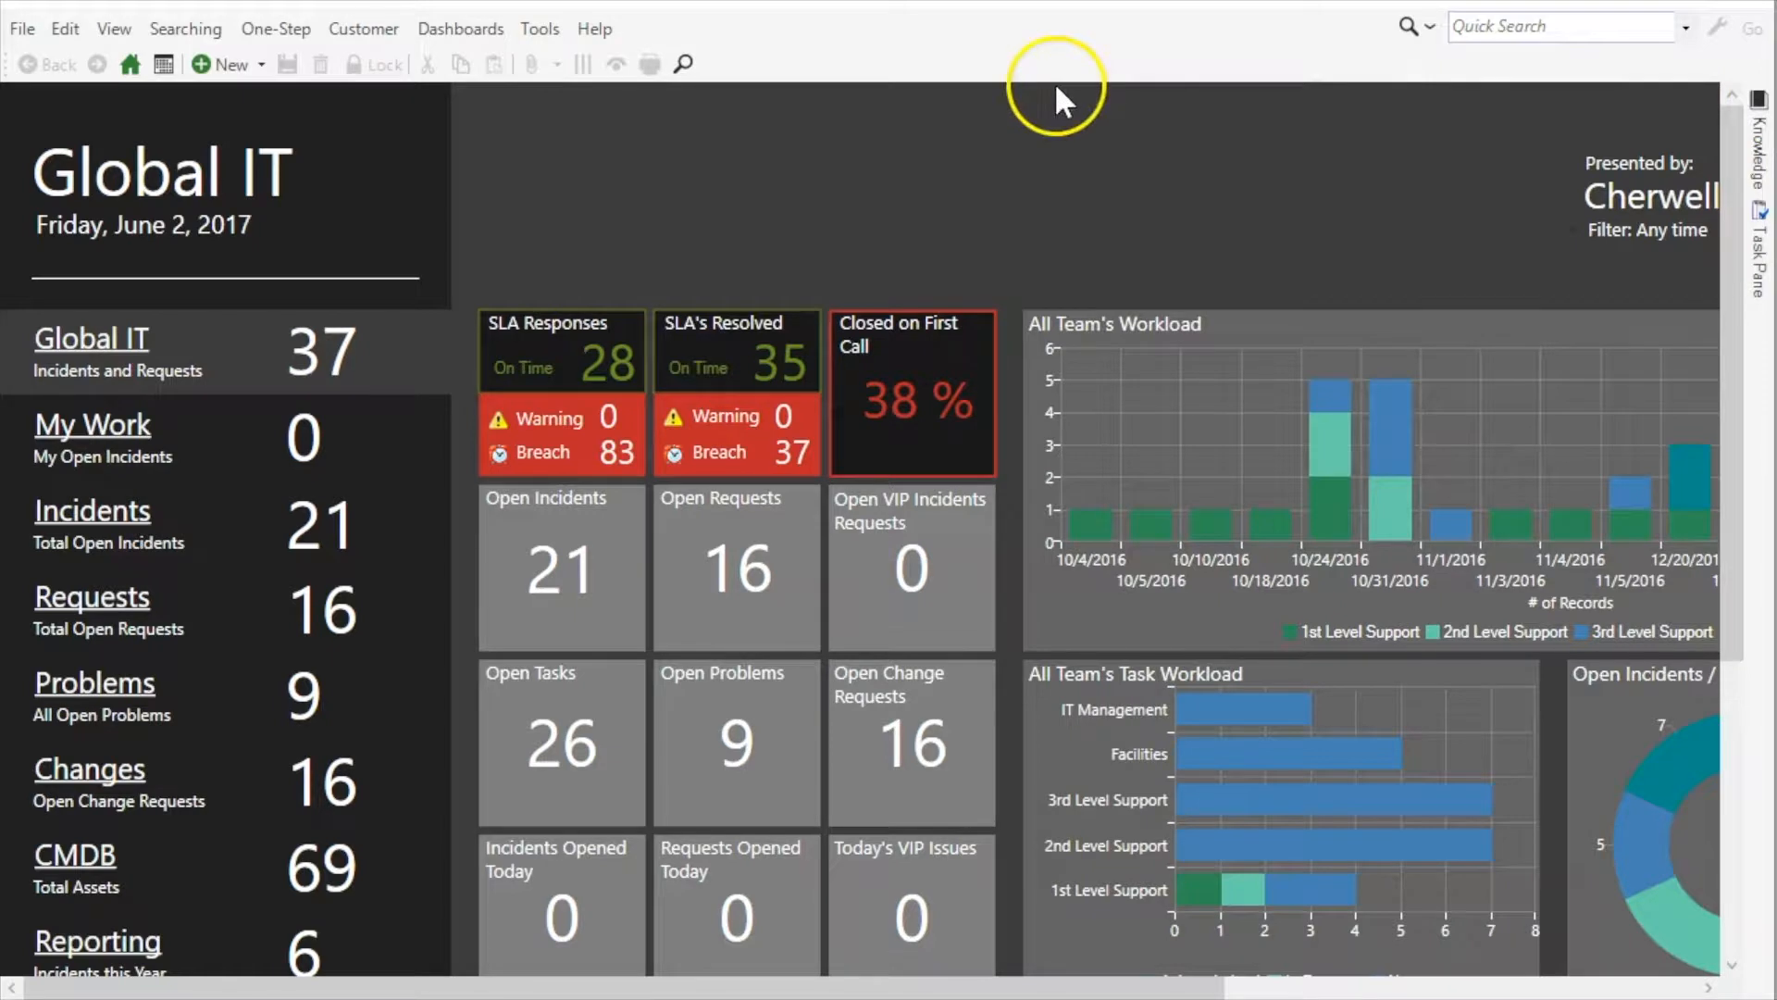
Step: Open Table Management and show the records of the Incident Status type
click(541, 28)
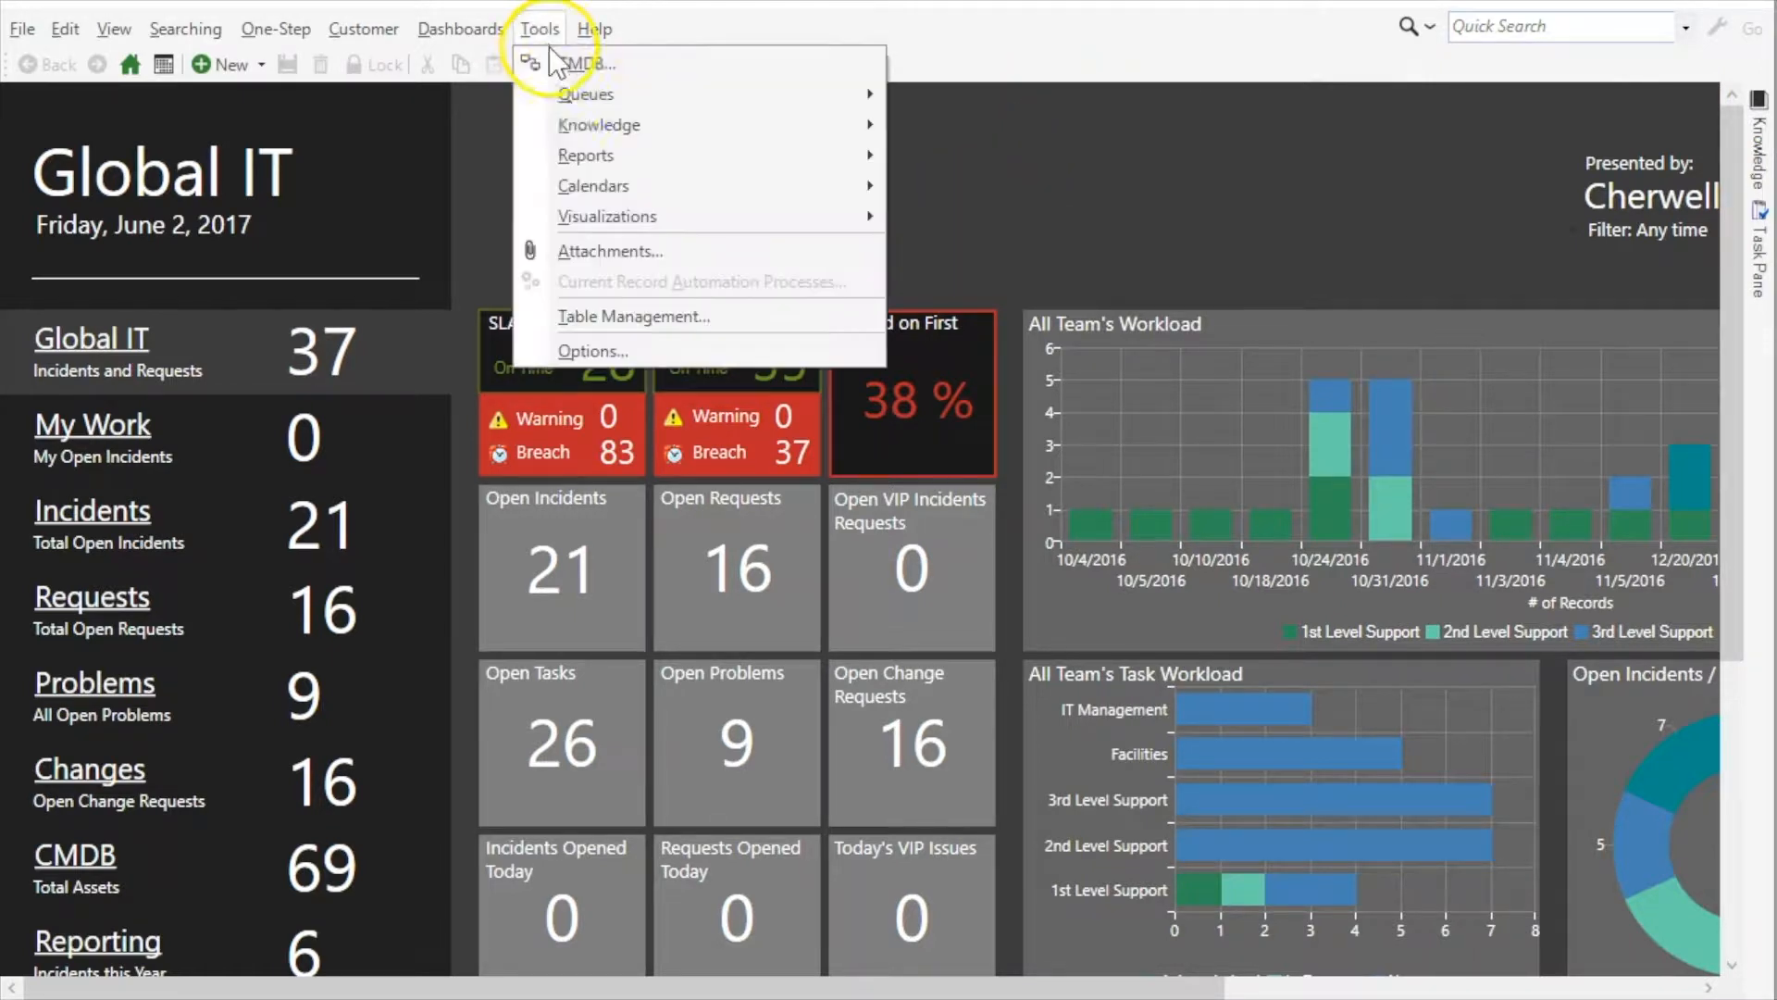
click(578, 319)
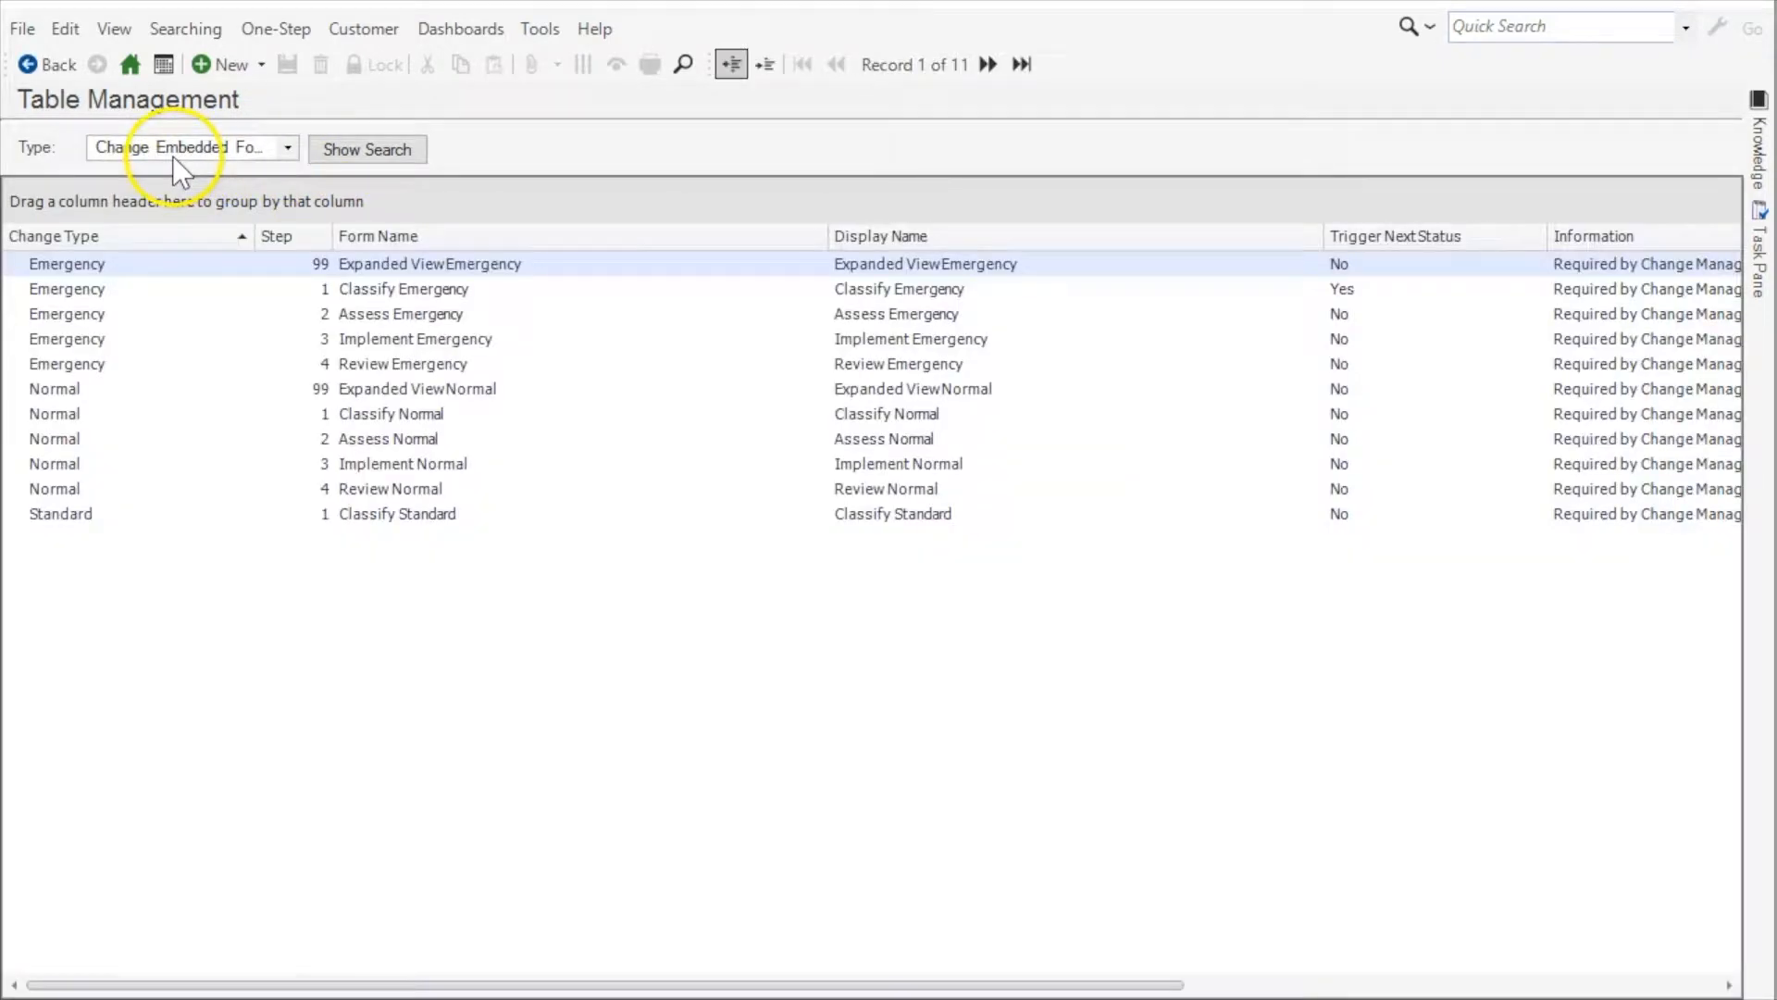
click(172, 156)
scroll(192, 533, down, 3)
scroll(194, 542, down, 1)
click(167, 460)
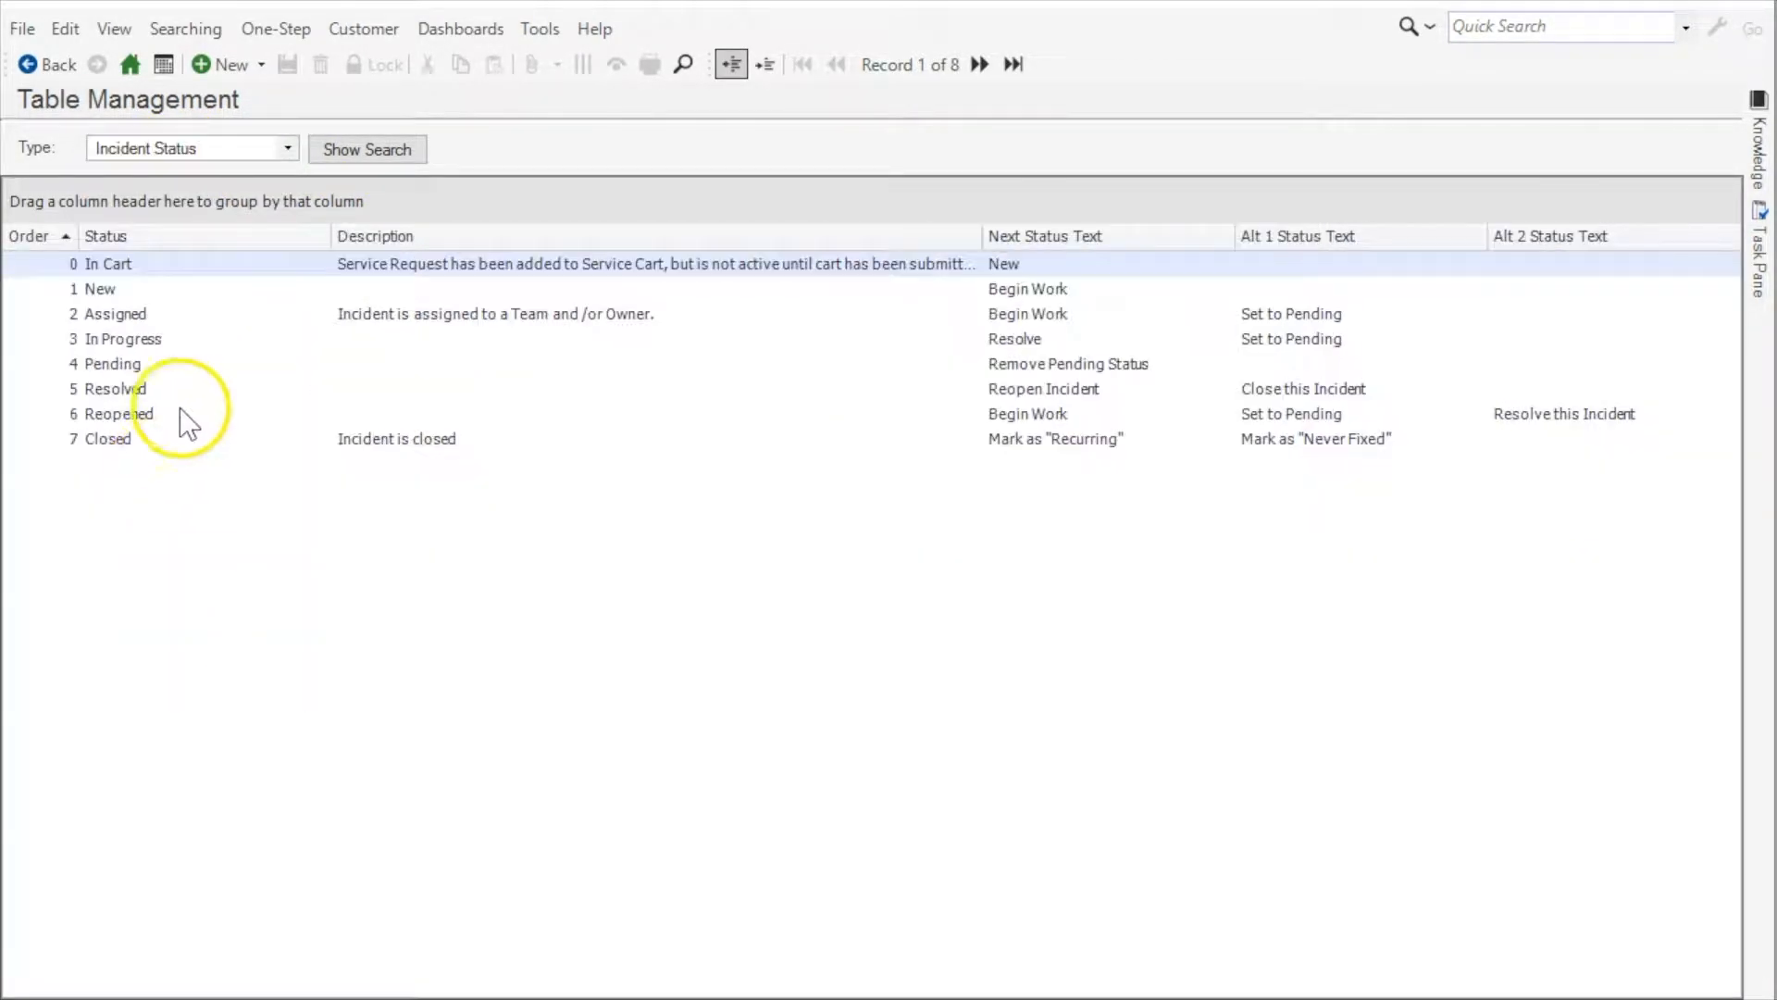
Step: Create and save an Incident Status record named Invalid with status order 8, and sort the status list by ascending order
click(216, 63)
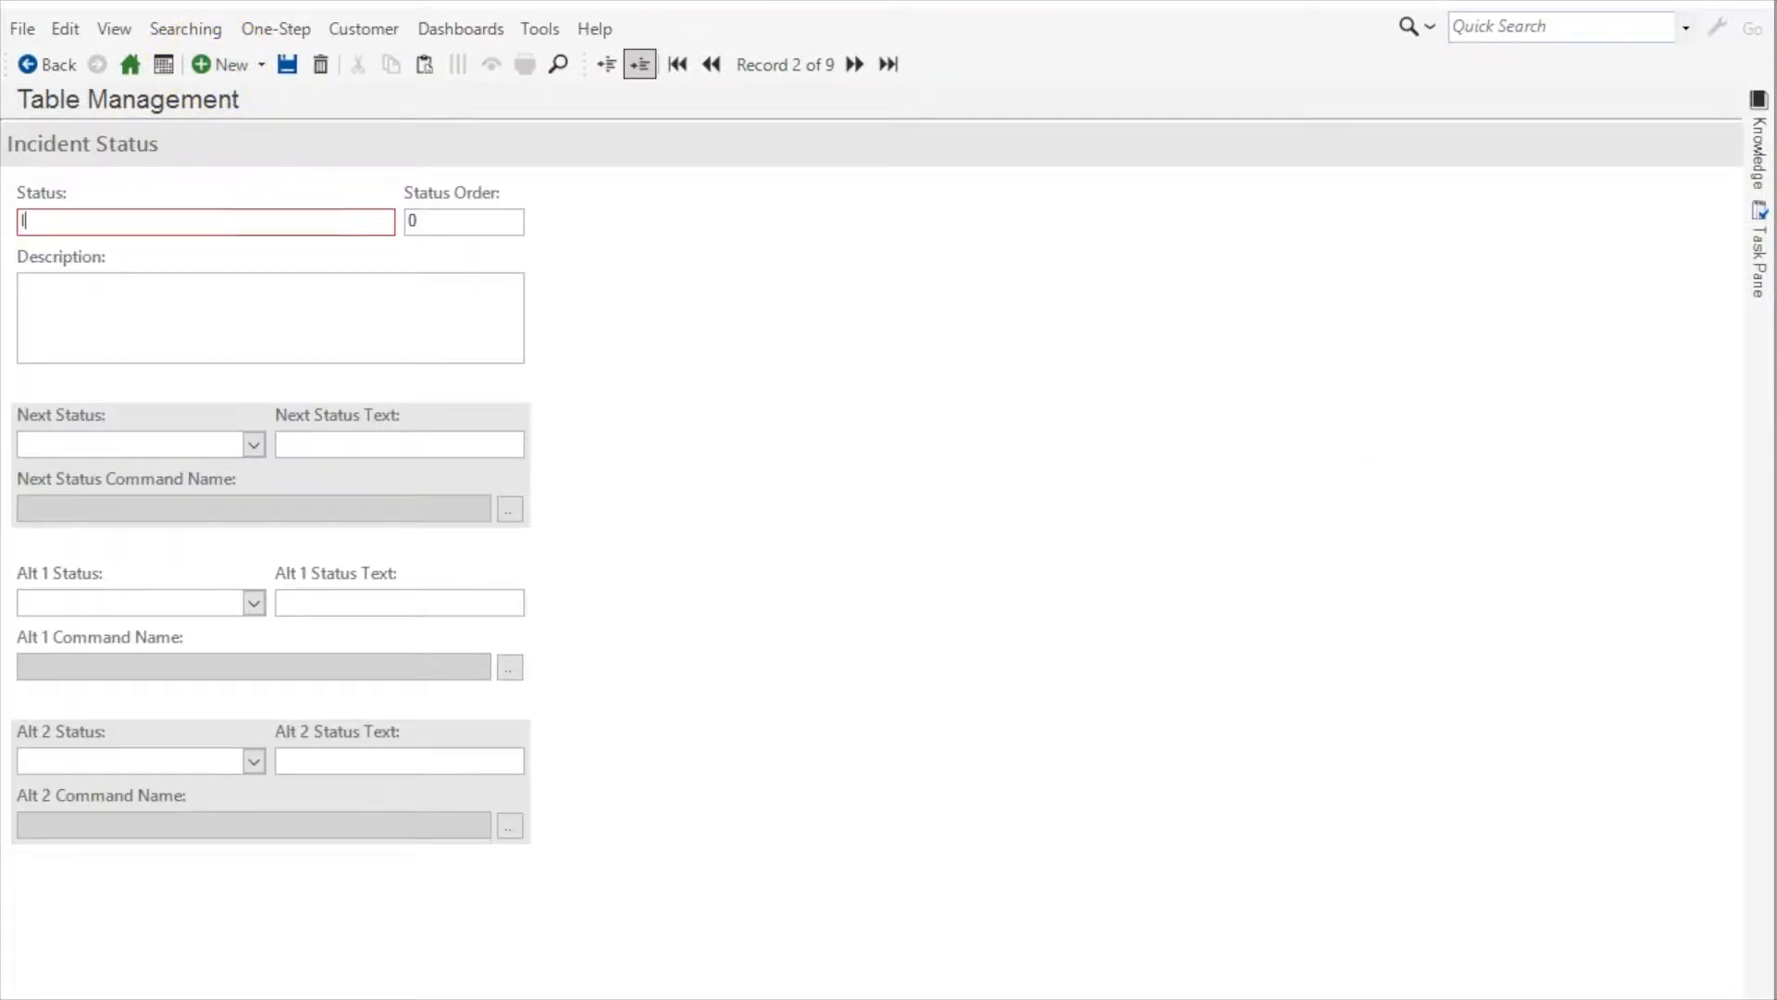
key(Tab)
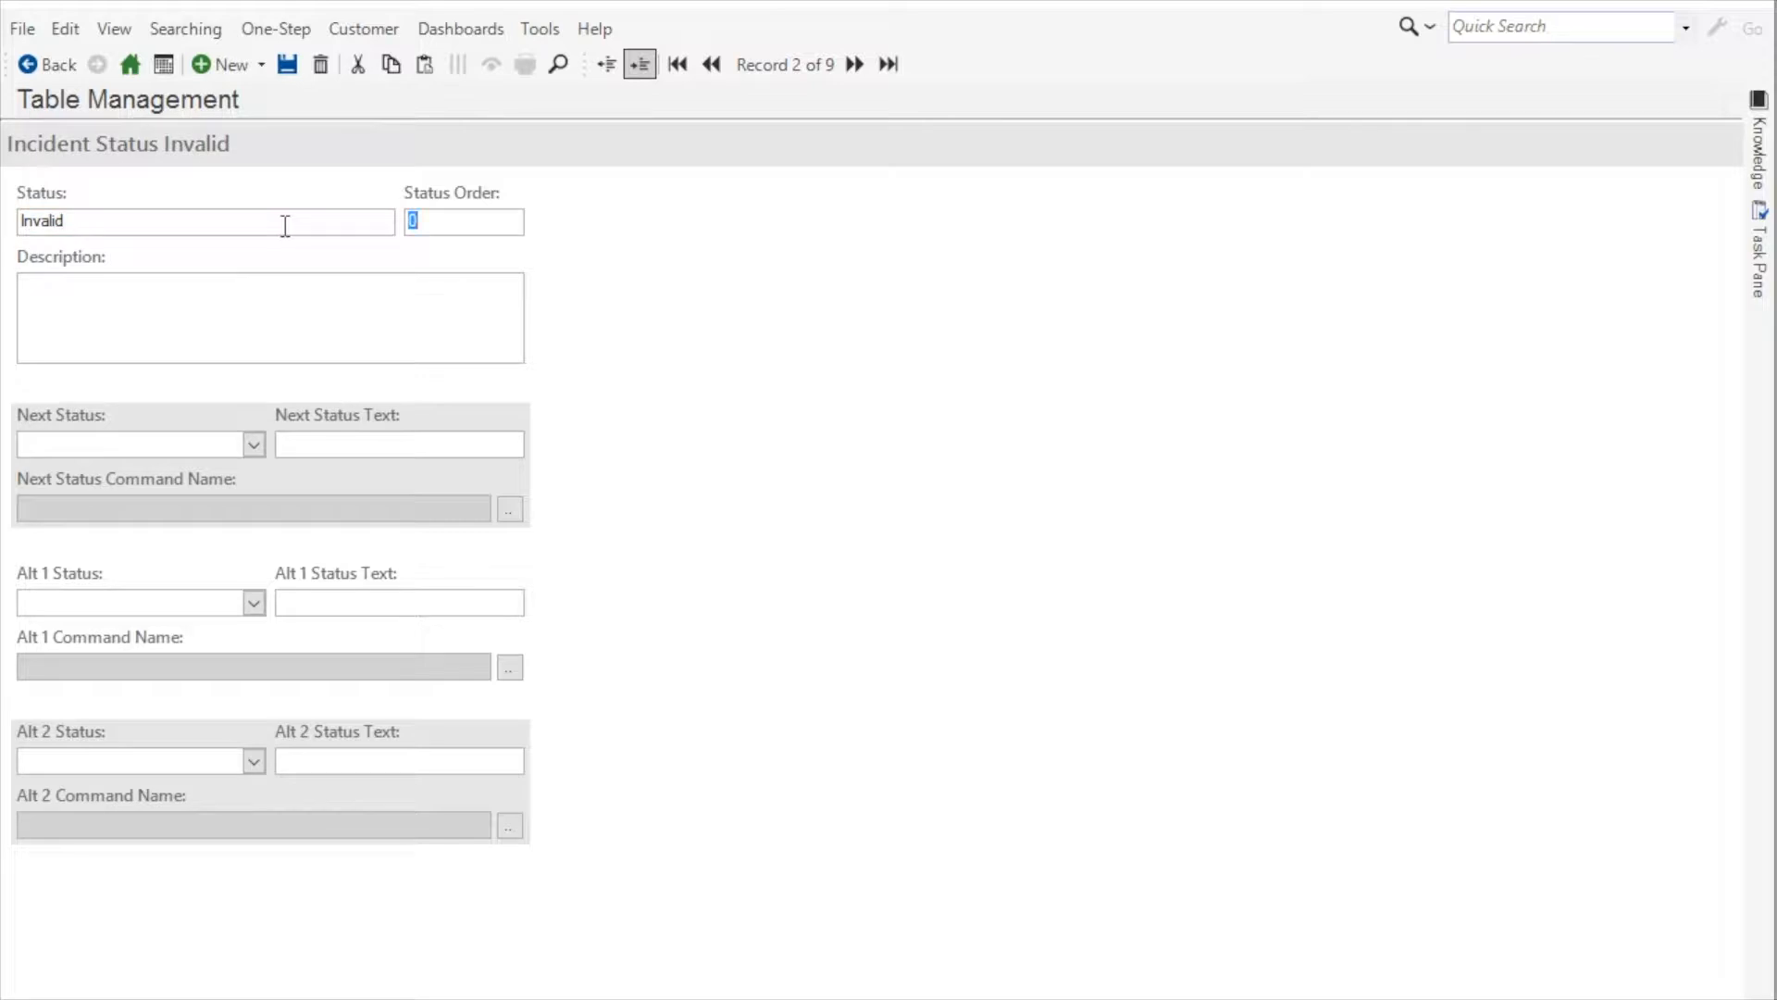
click(288, 64)
click(604, 63)
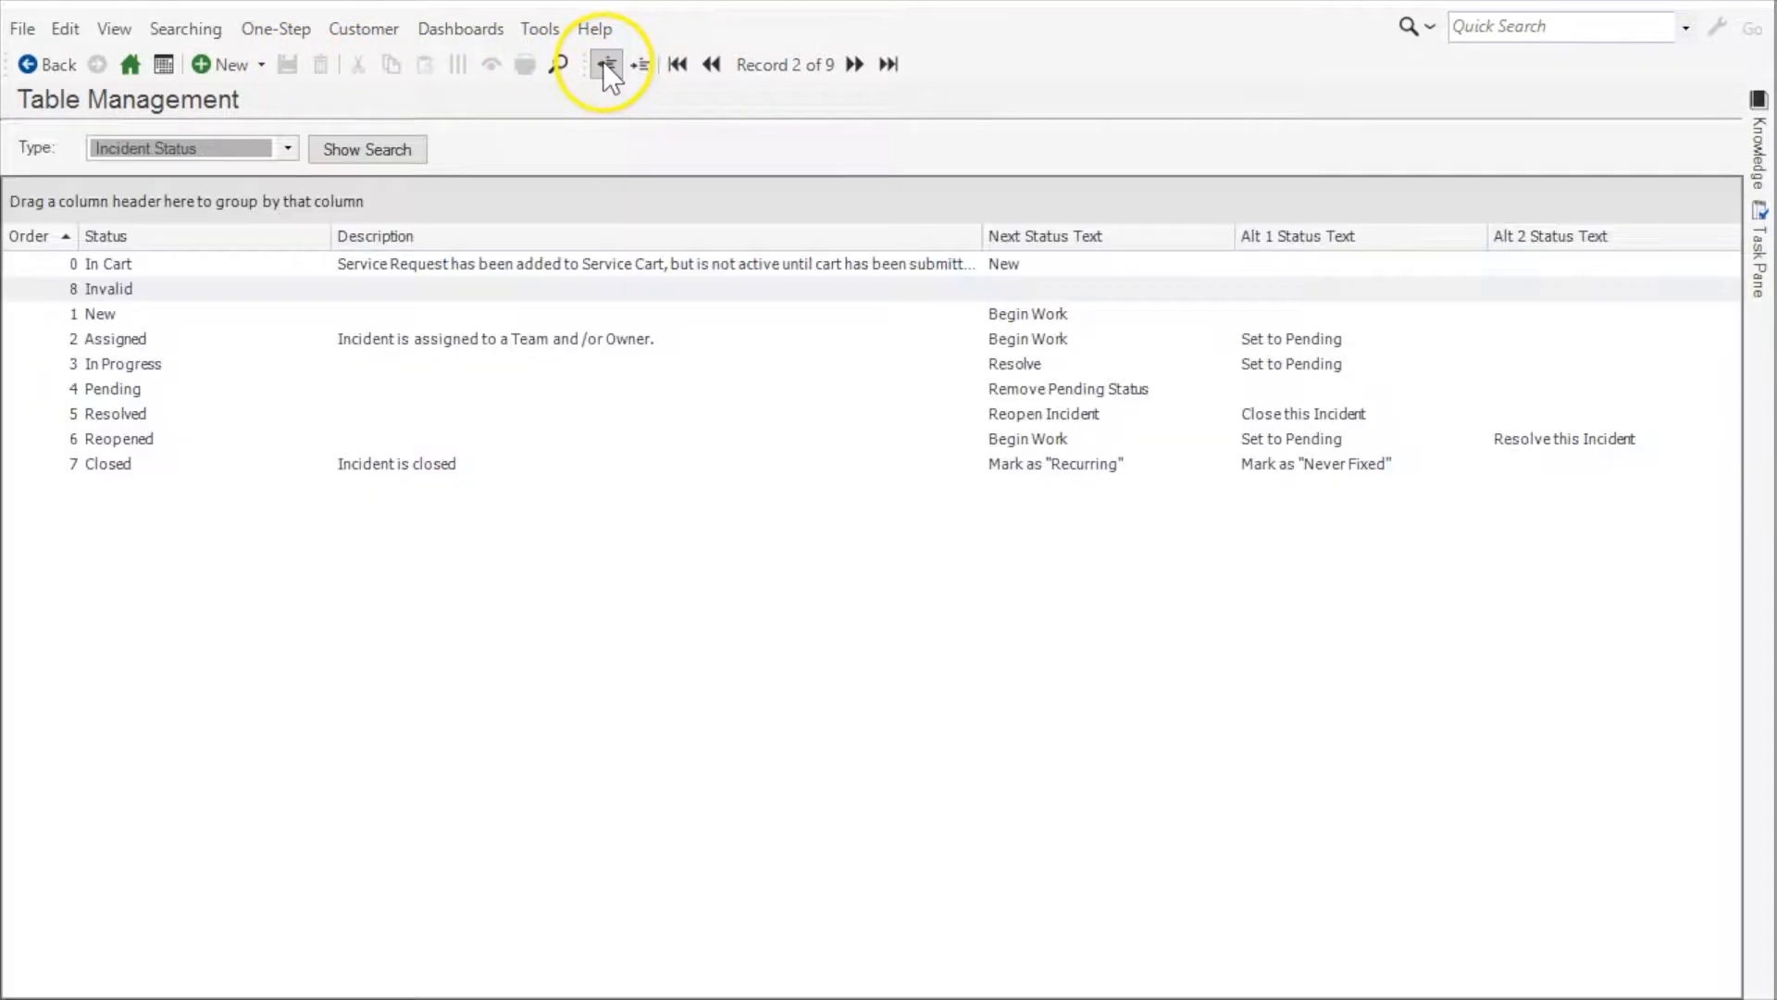
click(33, 236)
click(35, 237)
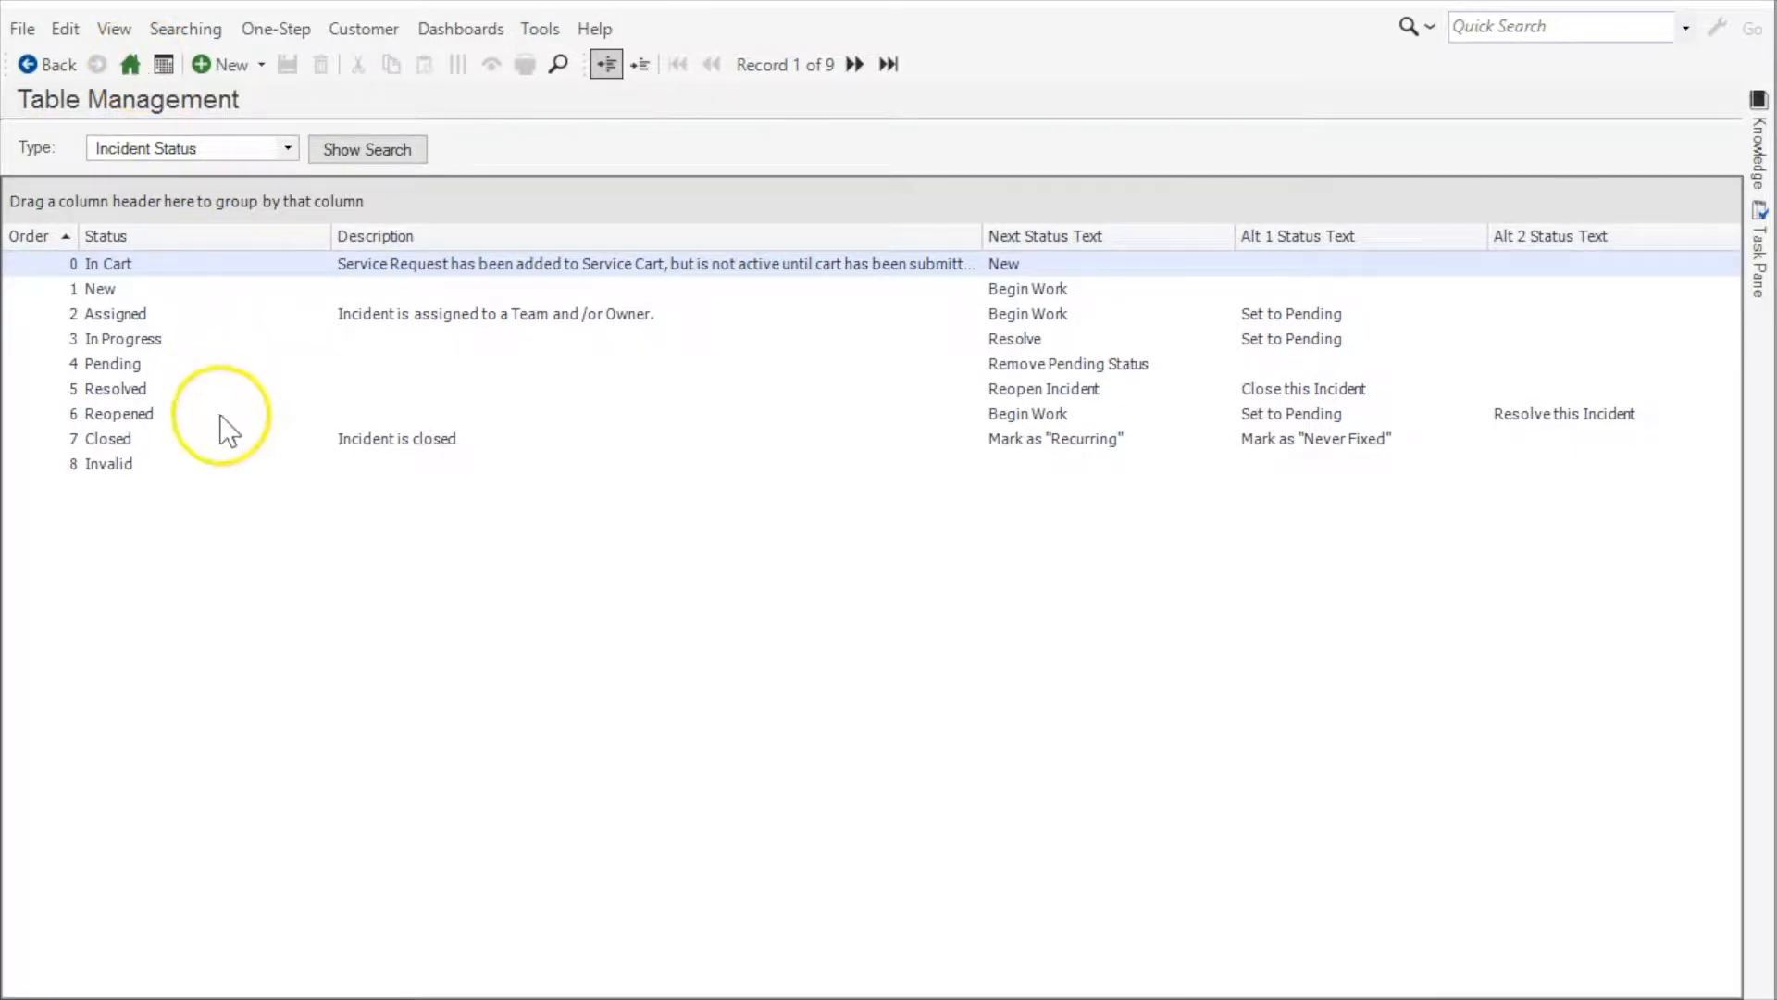
Step: Review the Invalid status record's next-status and description fields, and return to the home dashboard
double_click(119, 464)
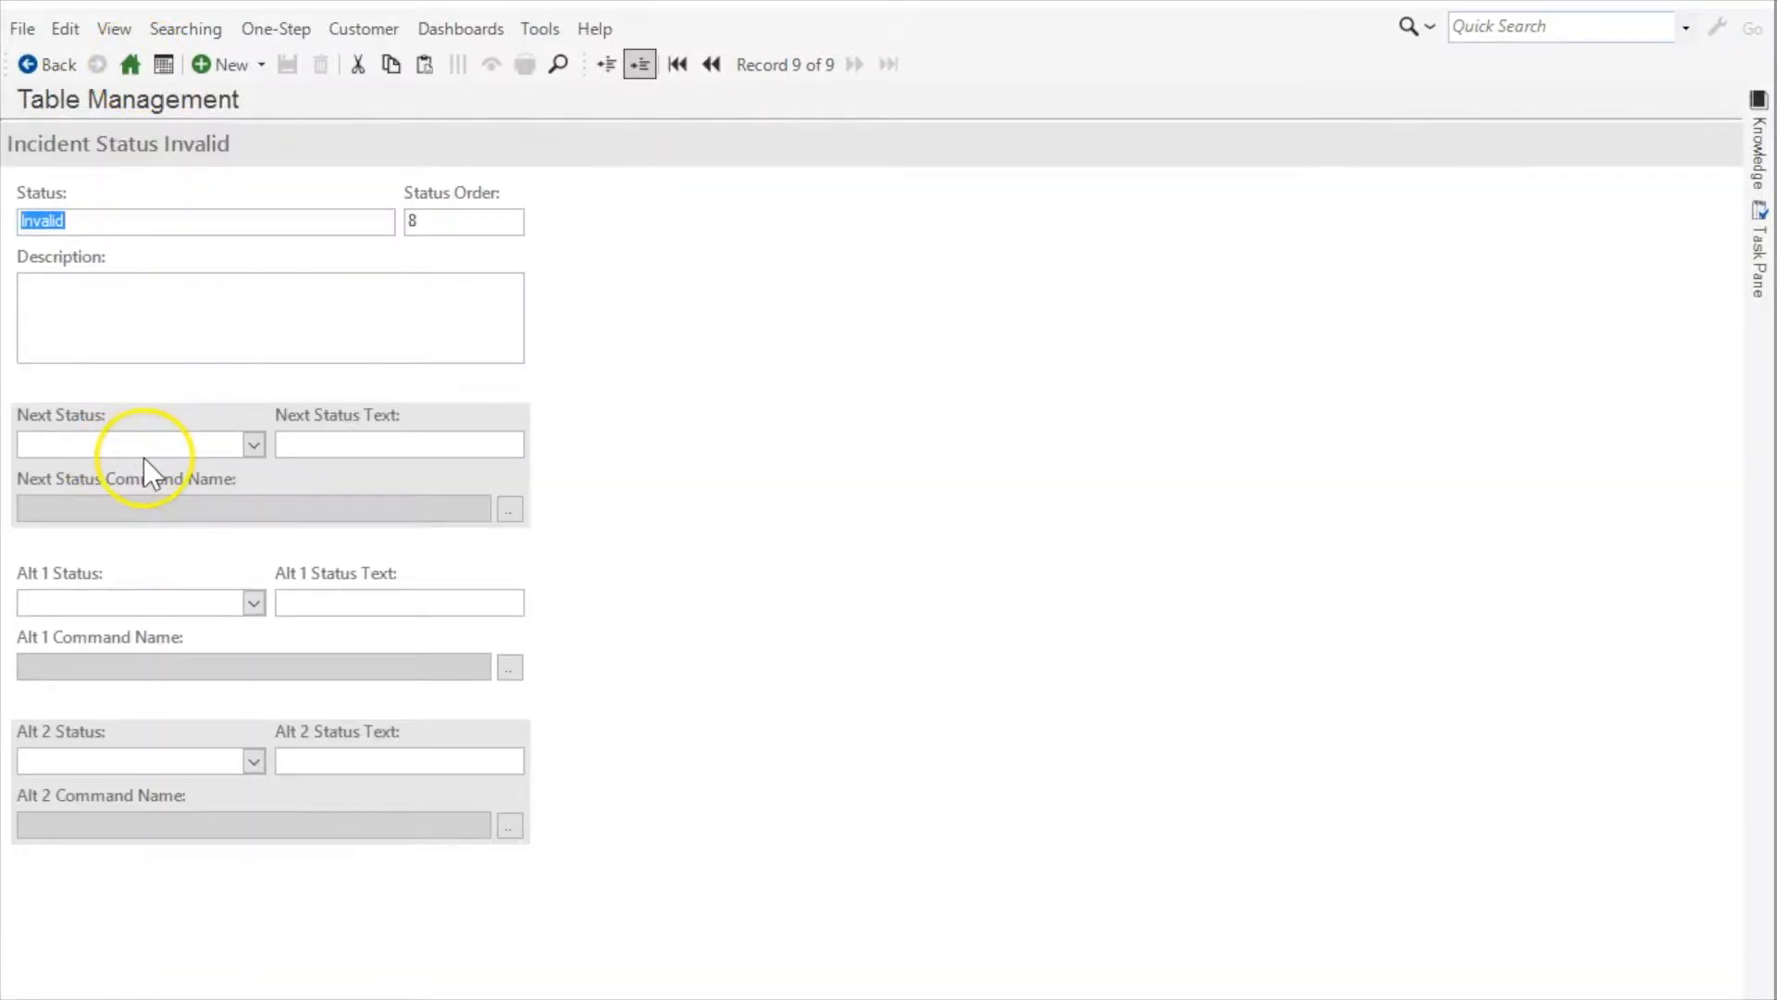
click(153, 446)
click(161, 312)
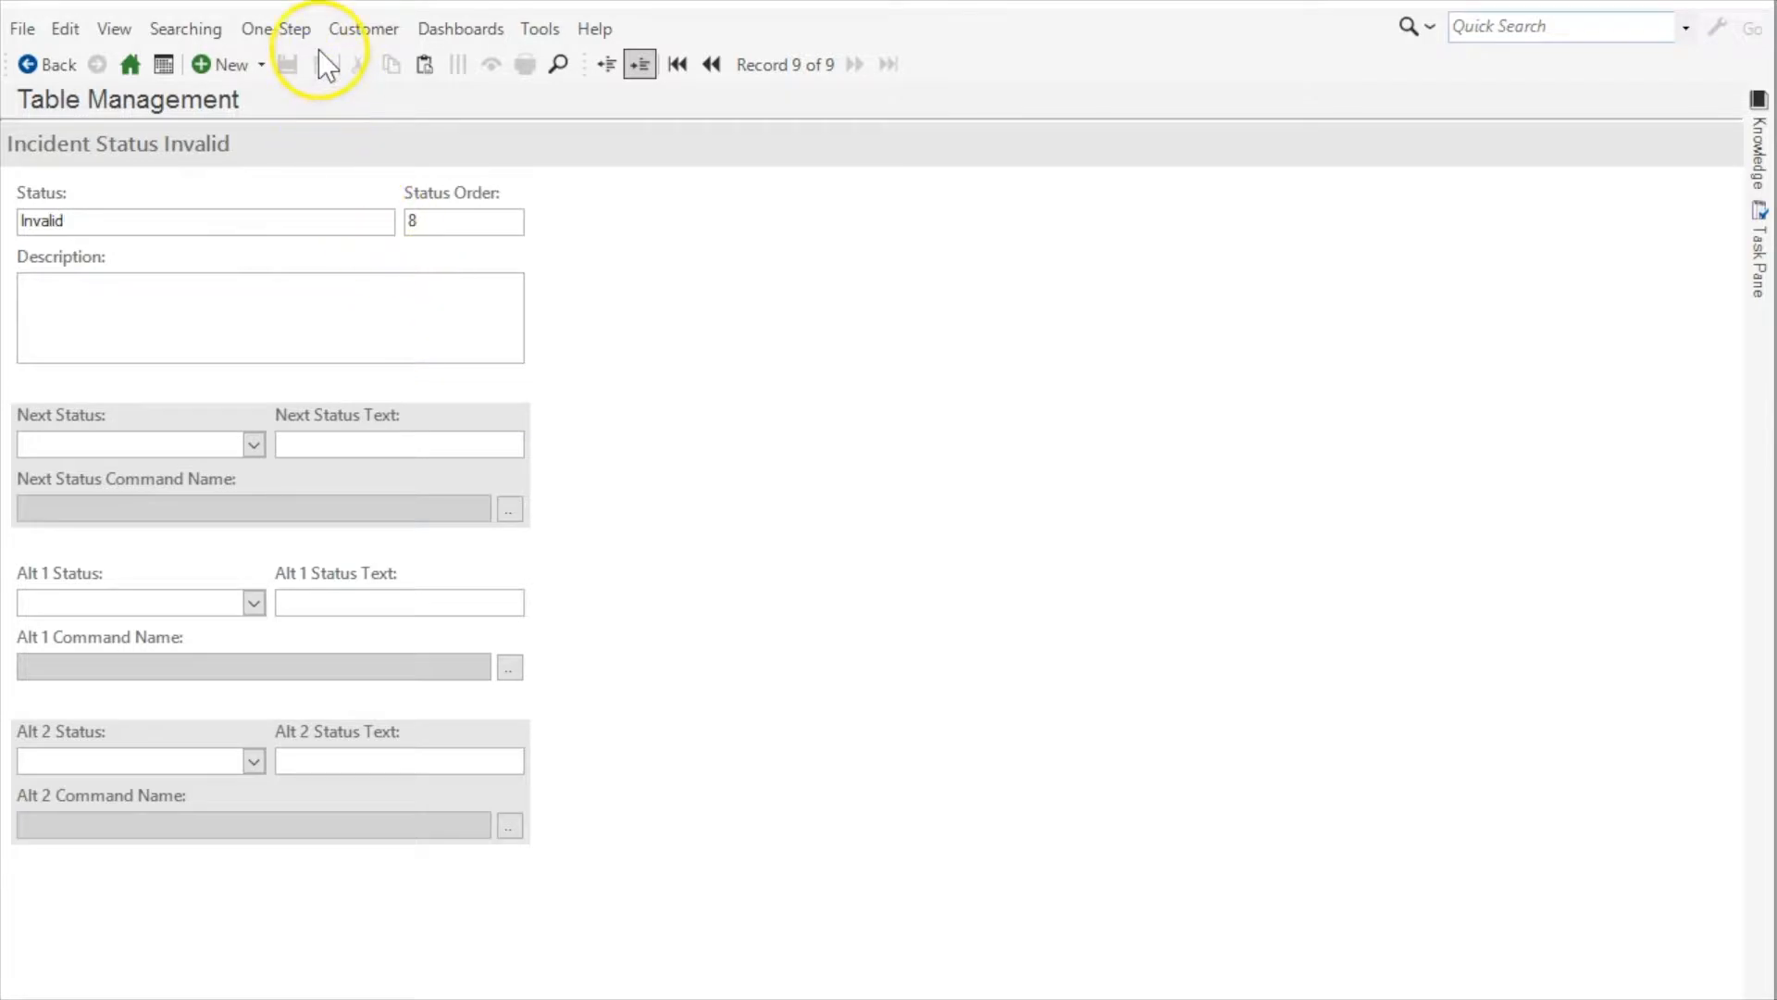
click(139, 72)
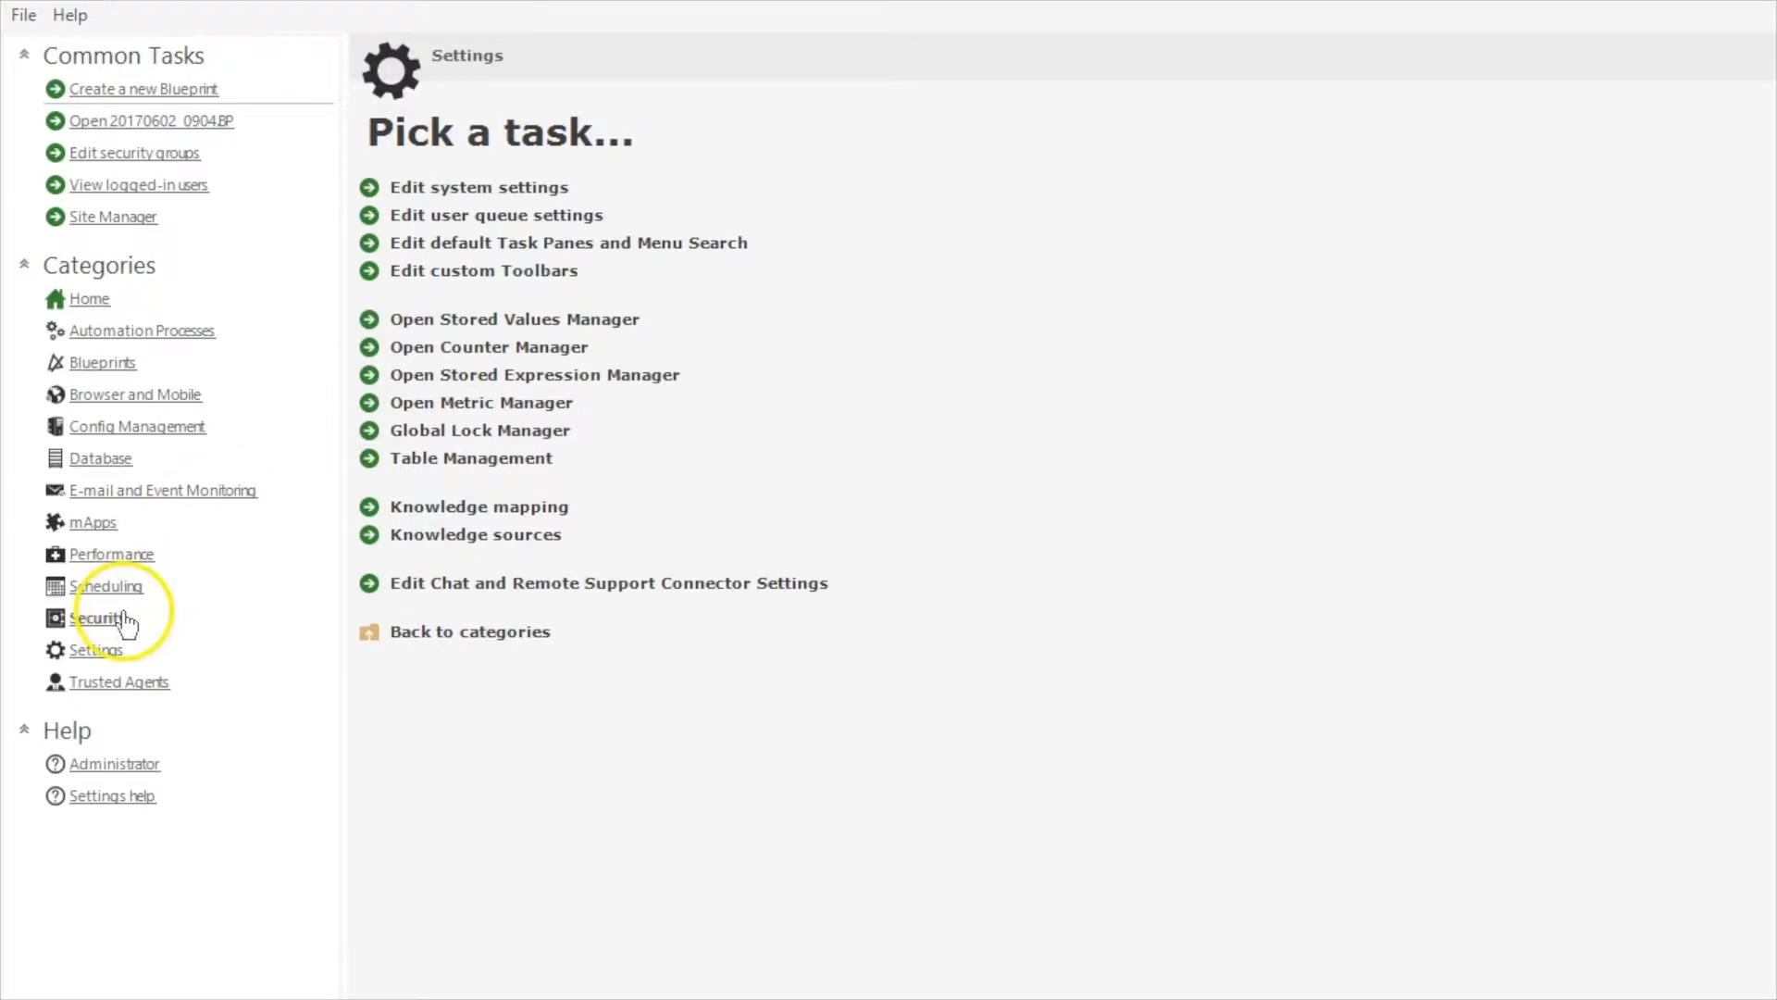
Step: In Cherwell Administrator, open the security groups for editing and select the IT Service Desk Level 1 group
click(118, 621)
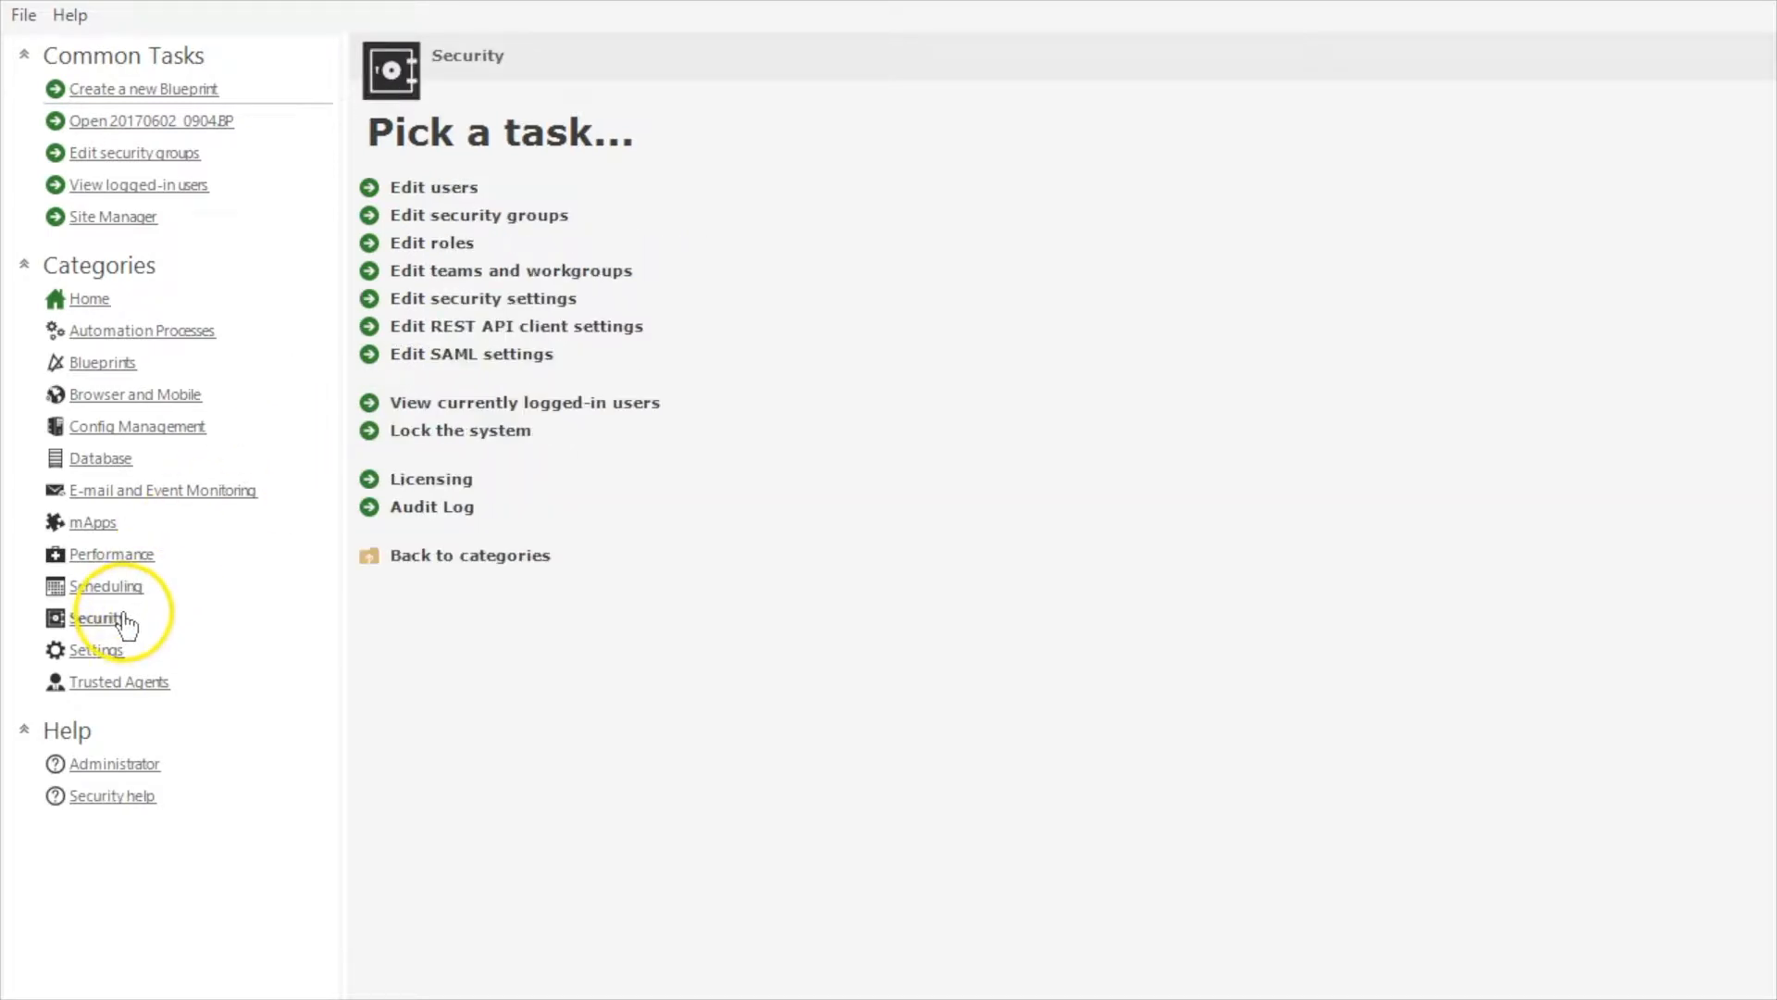
click(487, 222)
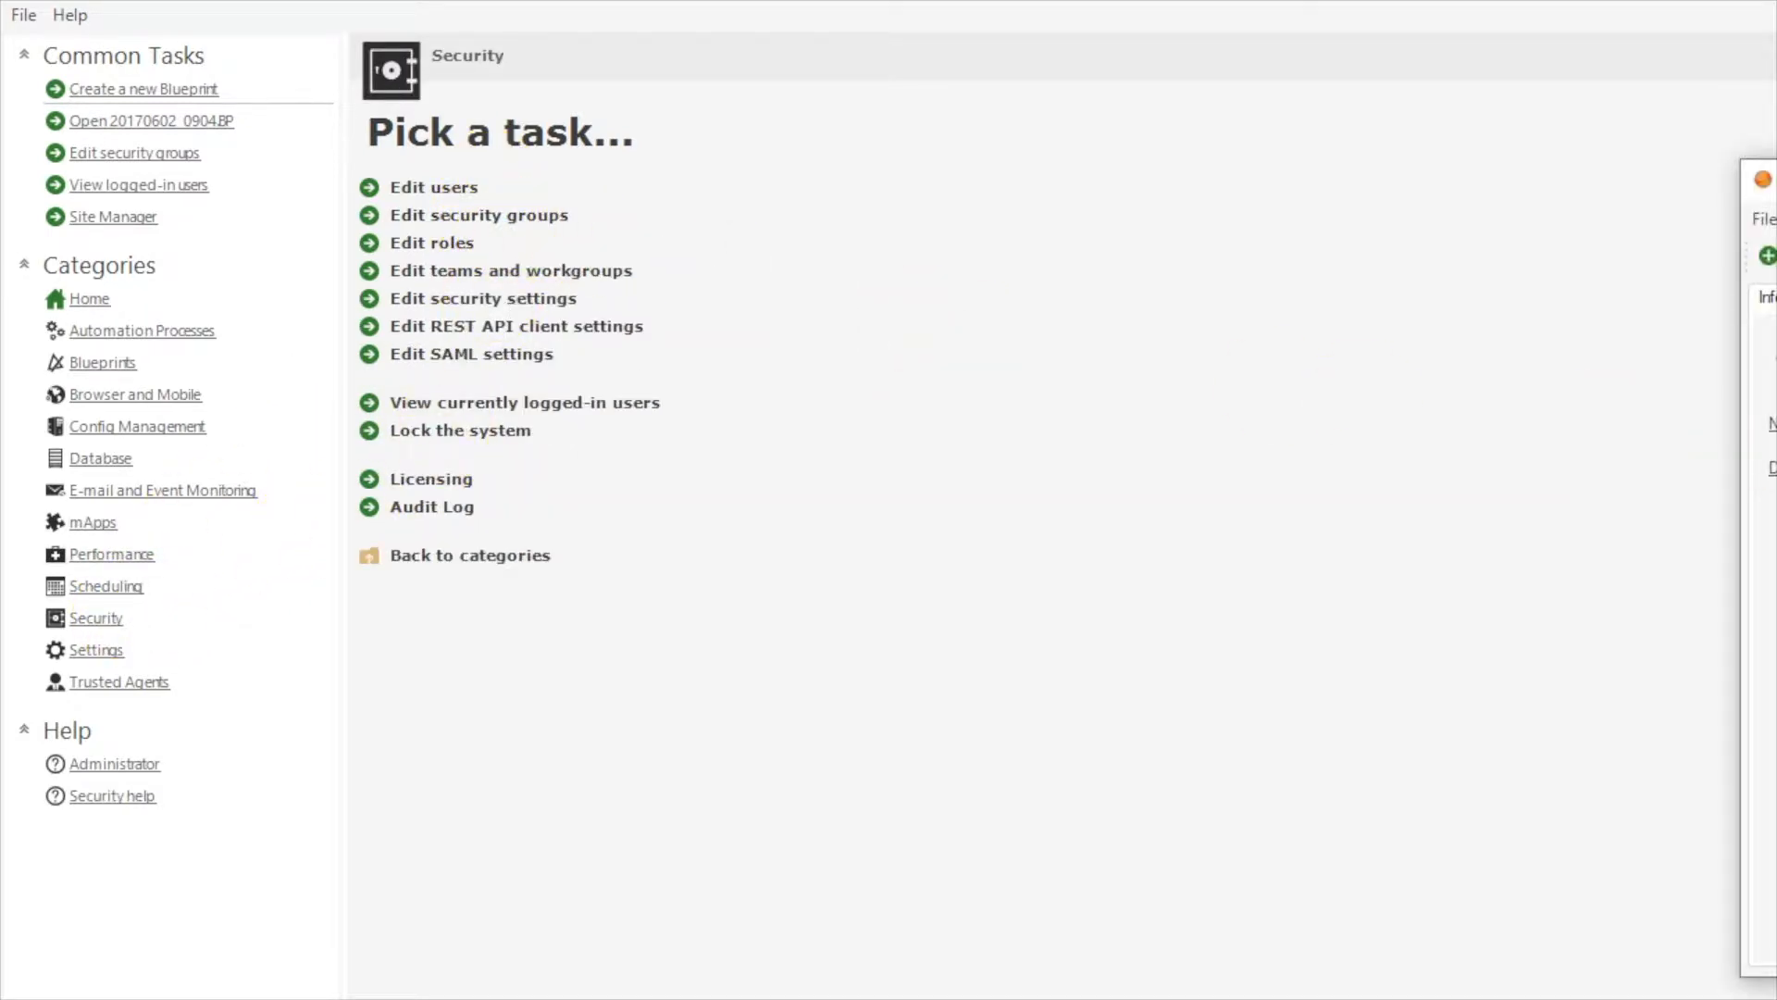
drag(1776, 80, 677, 79)
click(754, 151)
click(653, 231)
Step: Display the Level 1 group's business object rights for Incident
click(477, 192)
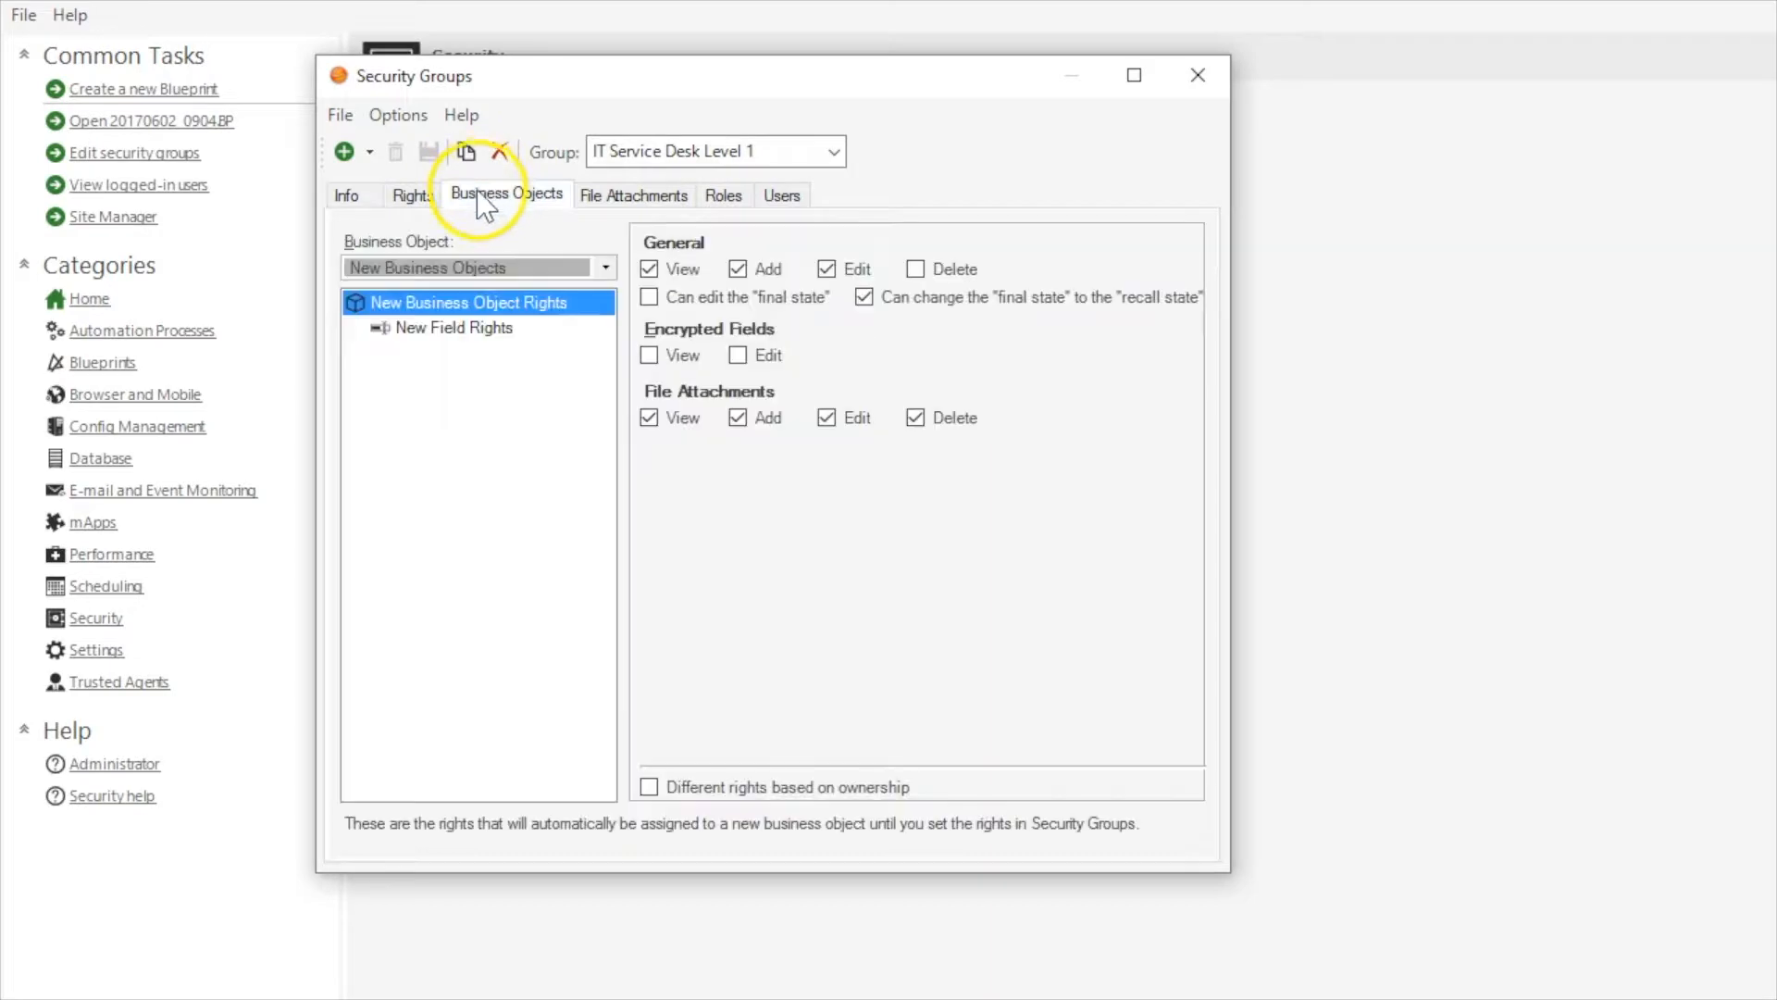
click(475, 269)
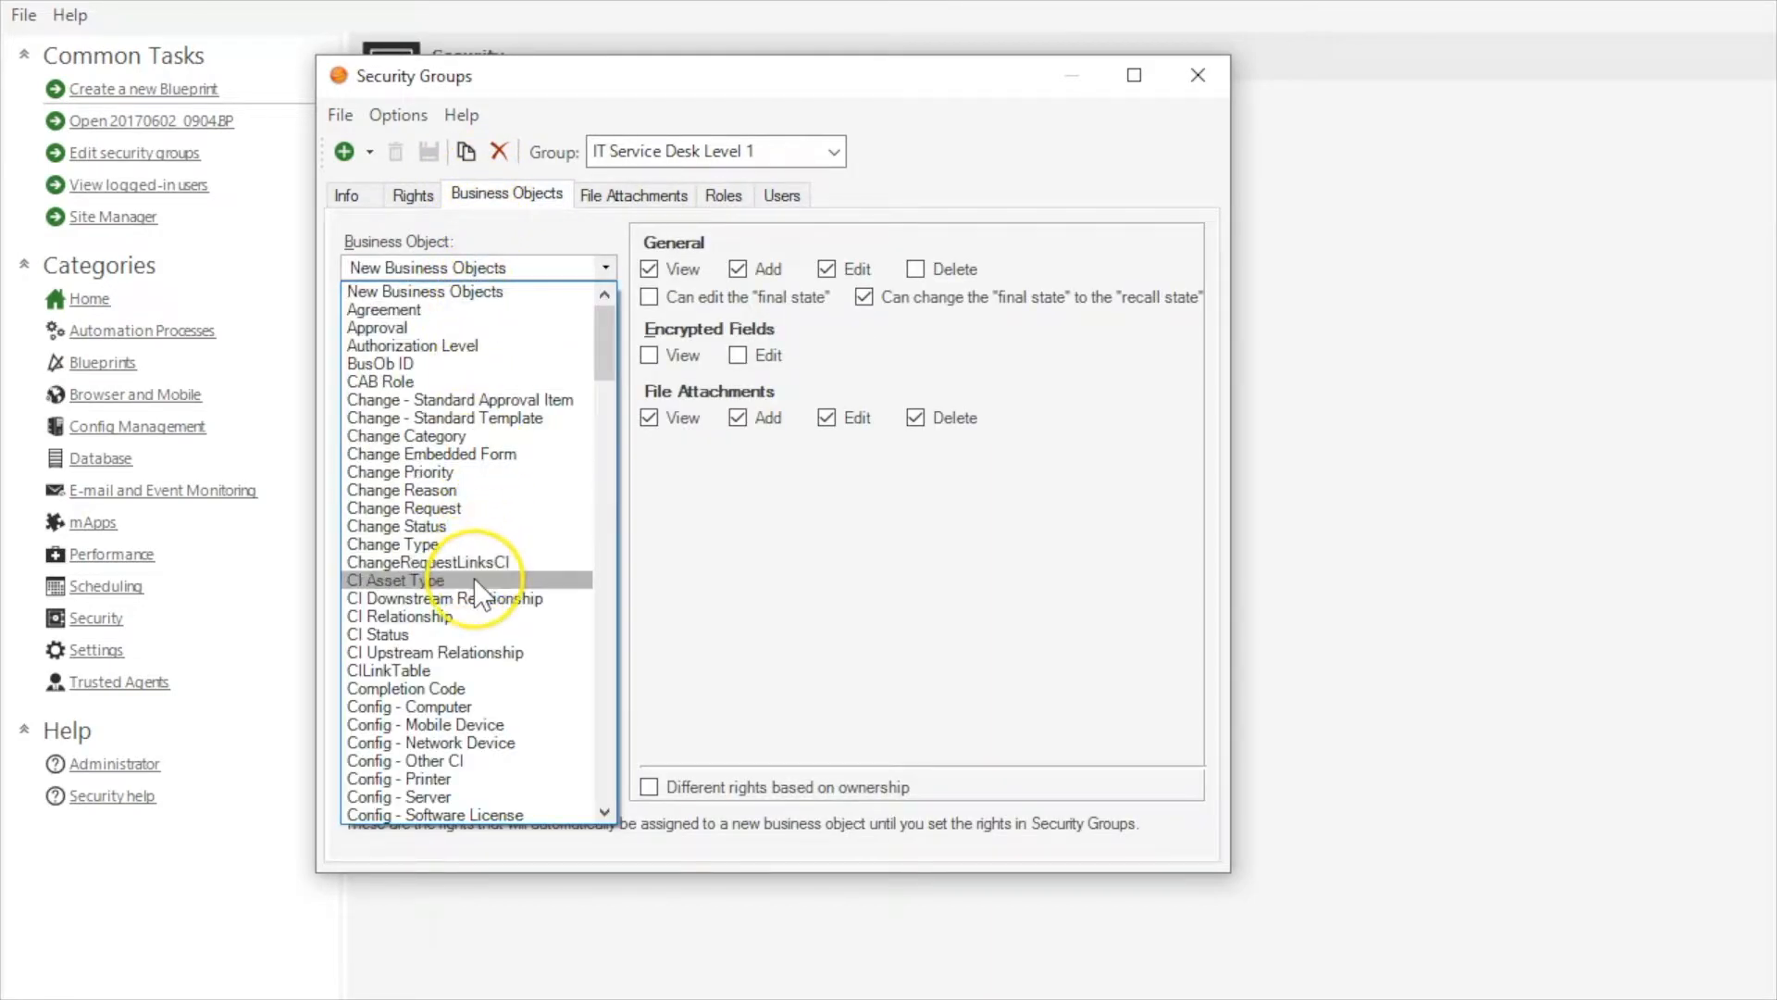
scroll(473, 577, down, 1)
scroll(475, 582, down, 11)
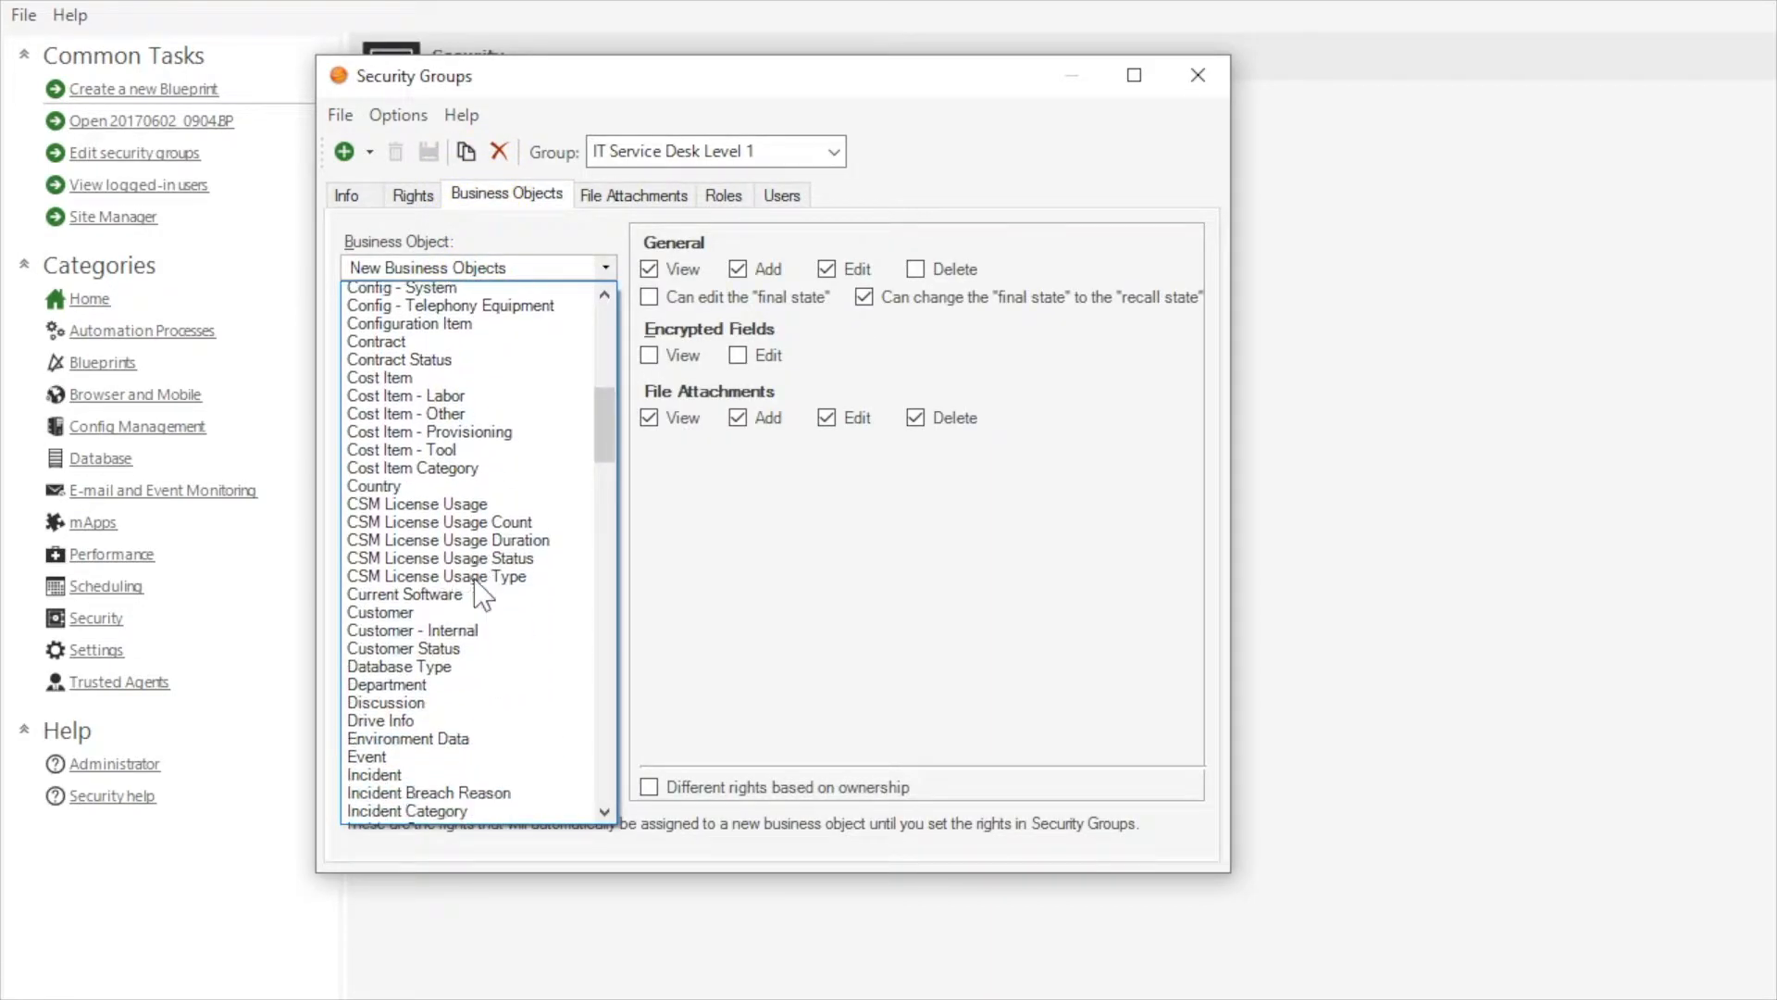
scroll(475, 581, down, 2)
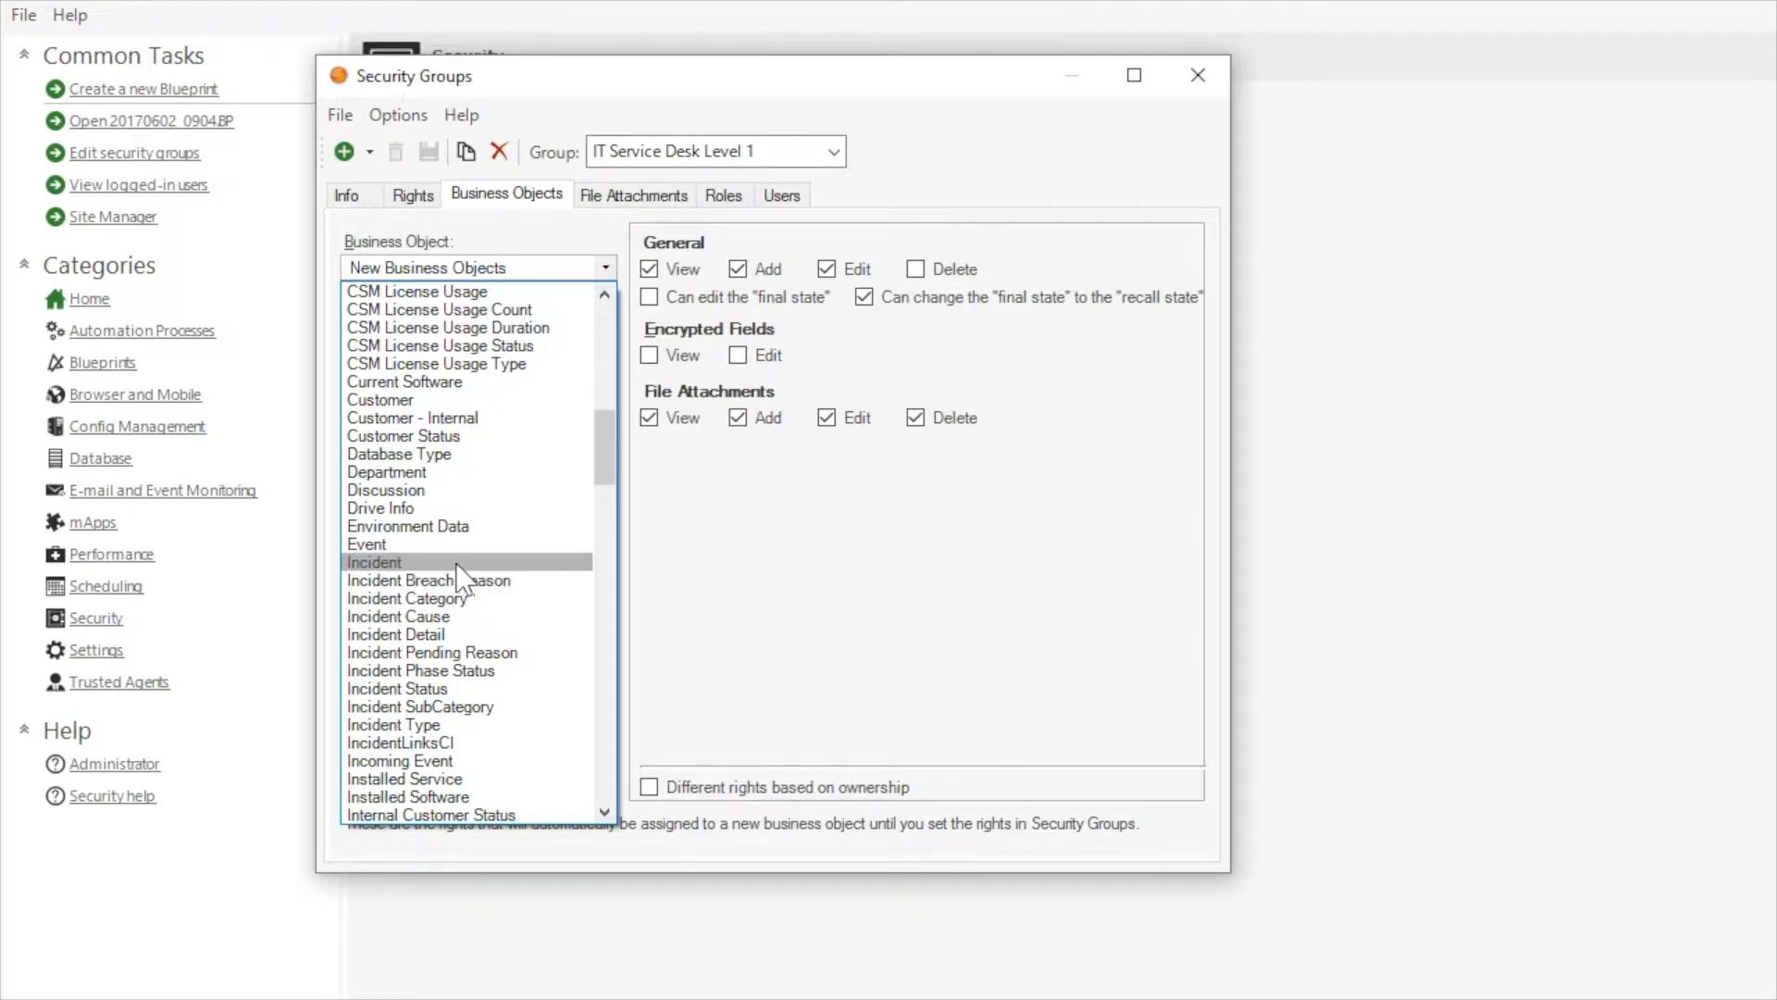
click(458, 565)
Step: Turn on limiting records based on criteria for the Incident object in the IT Service Desk Level 1 group
click(647, 157)
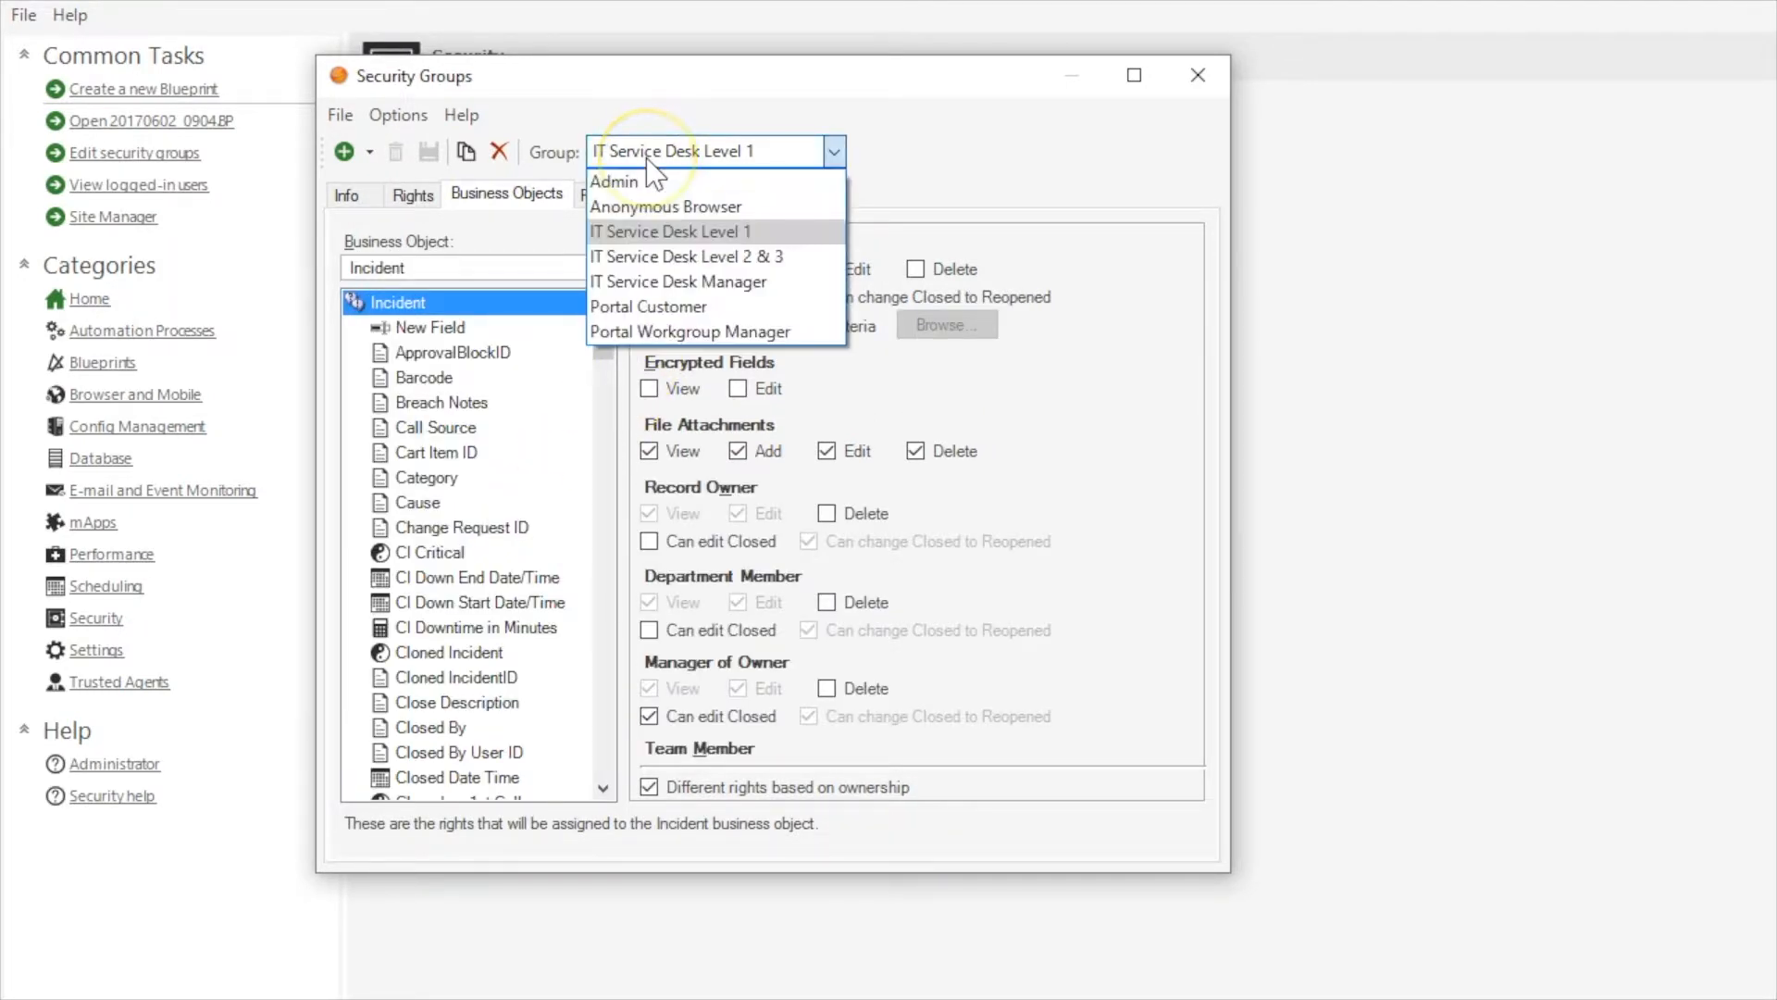
click(648, 163)
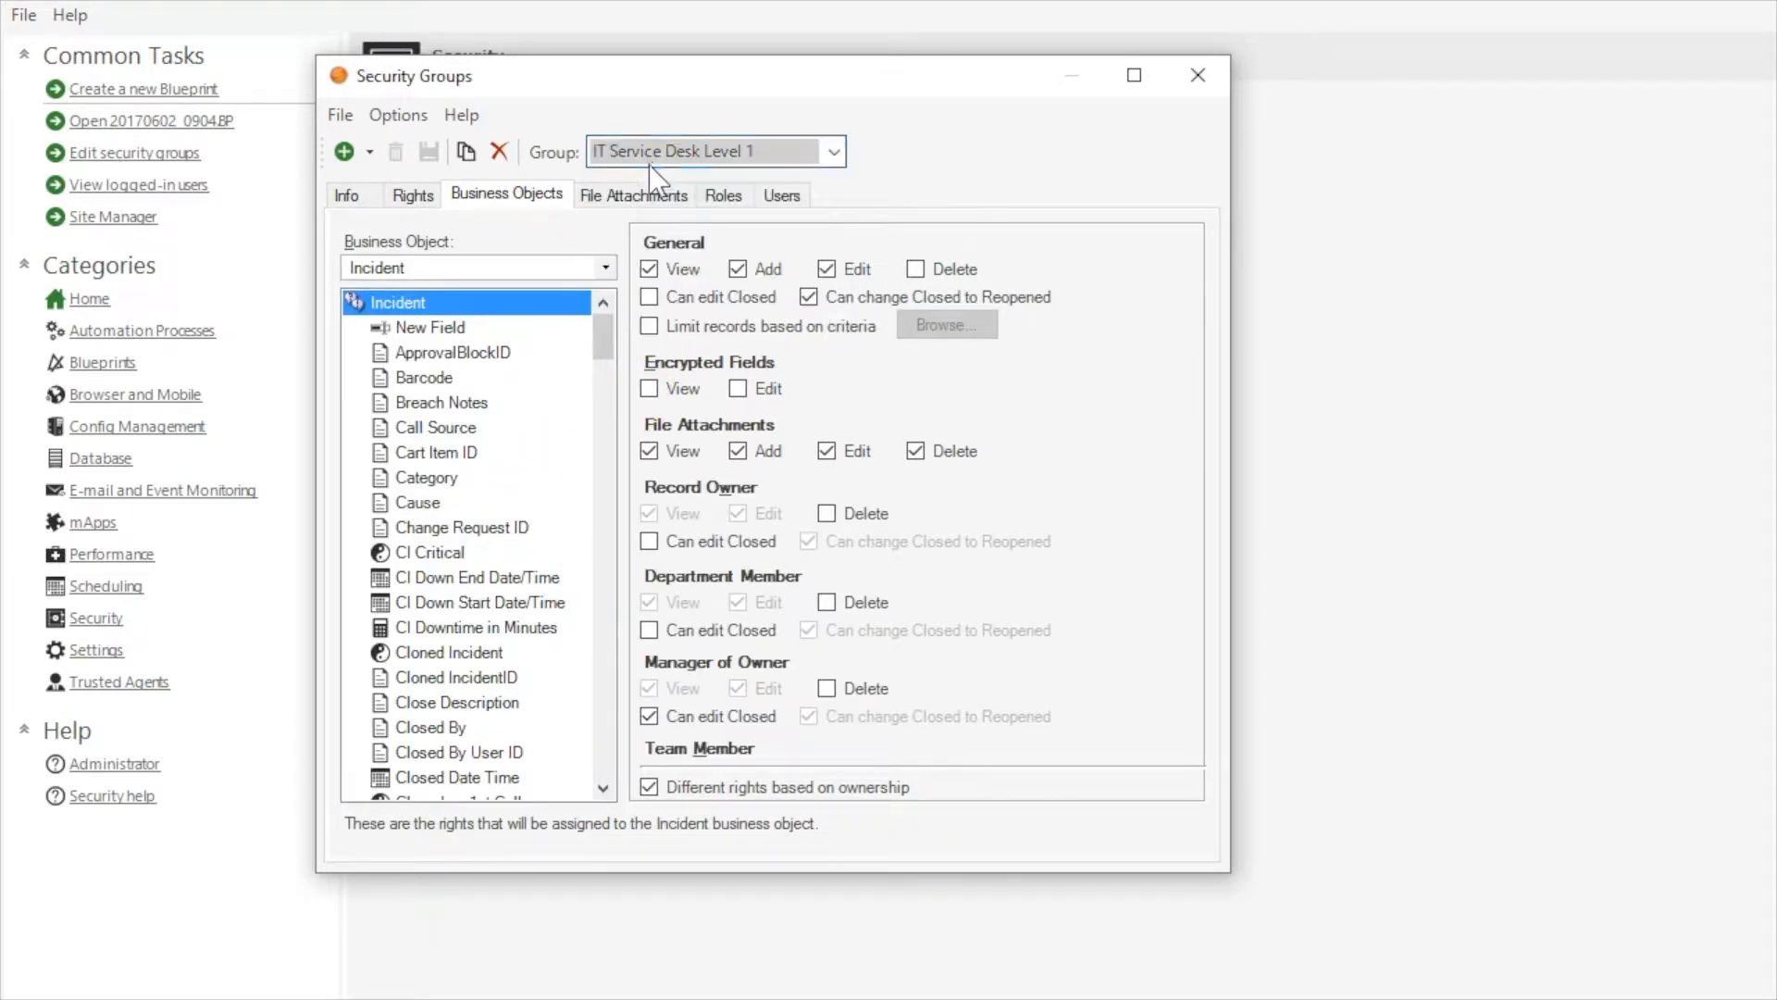
click(698, 320)
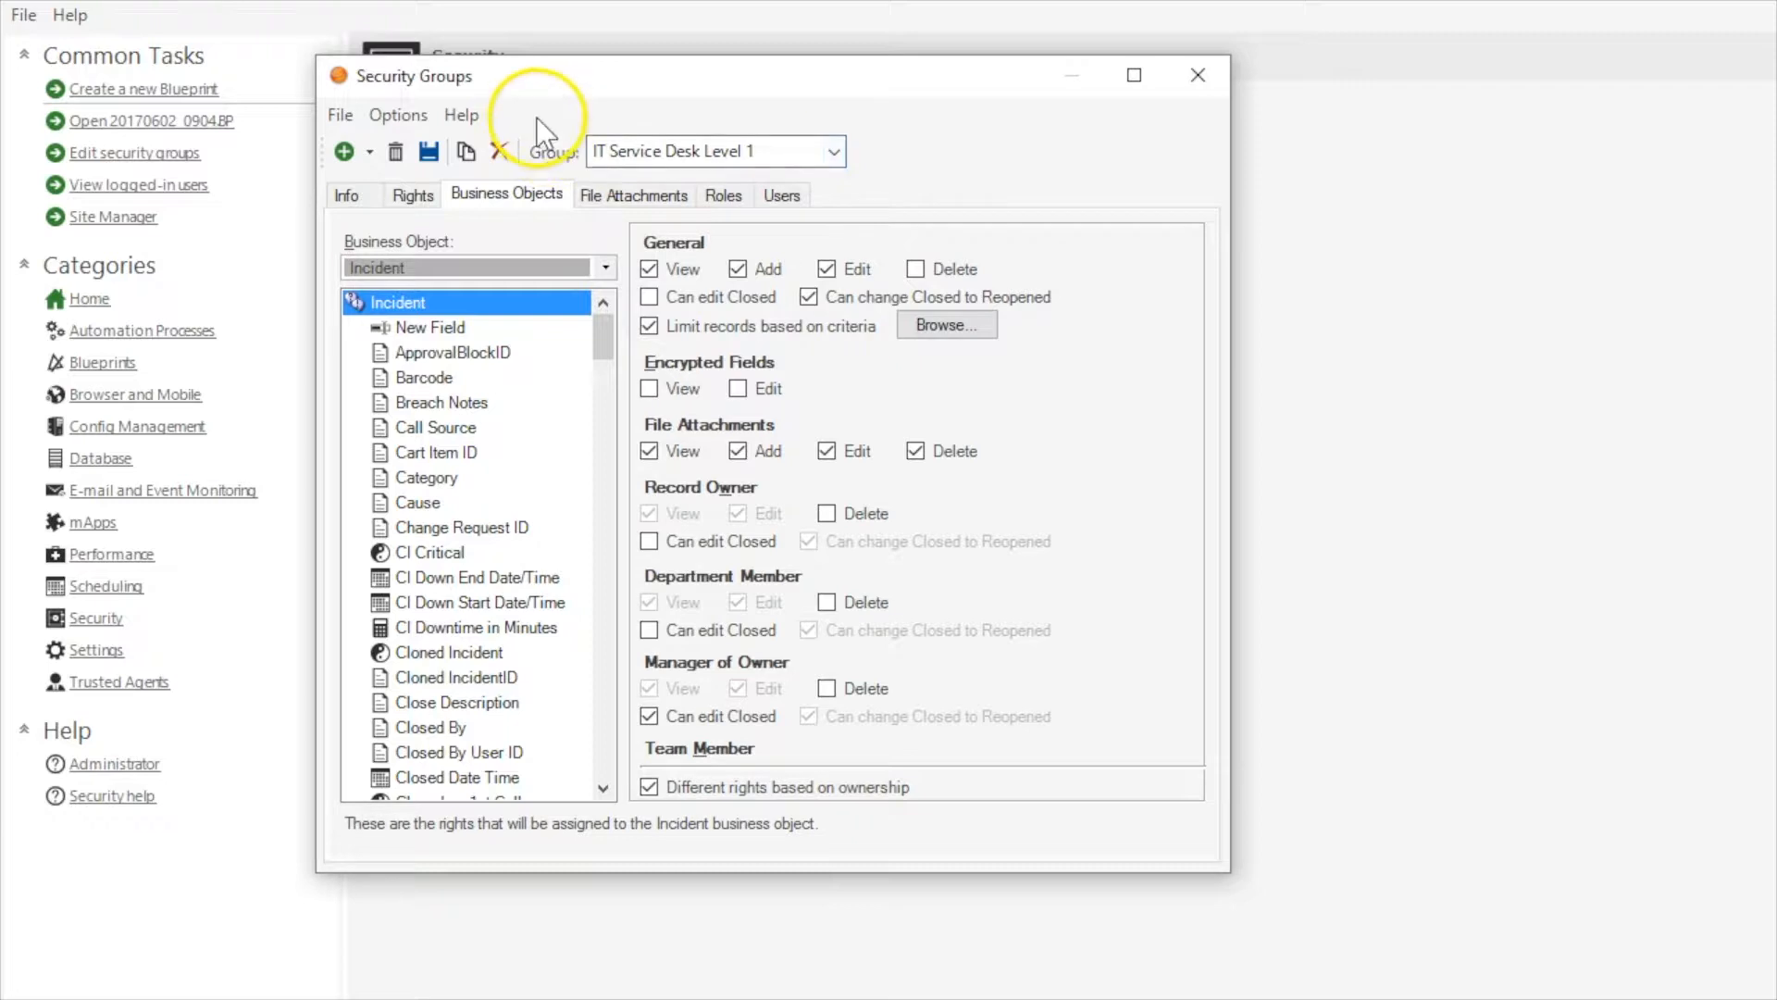
drag(483, 85, 808, 17)
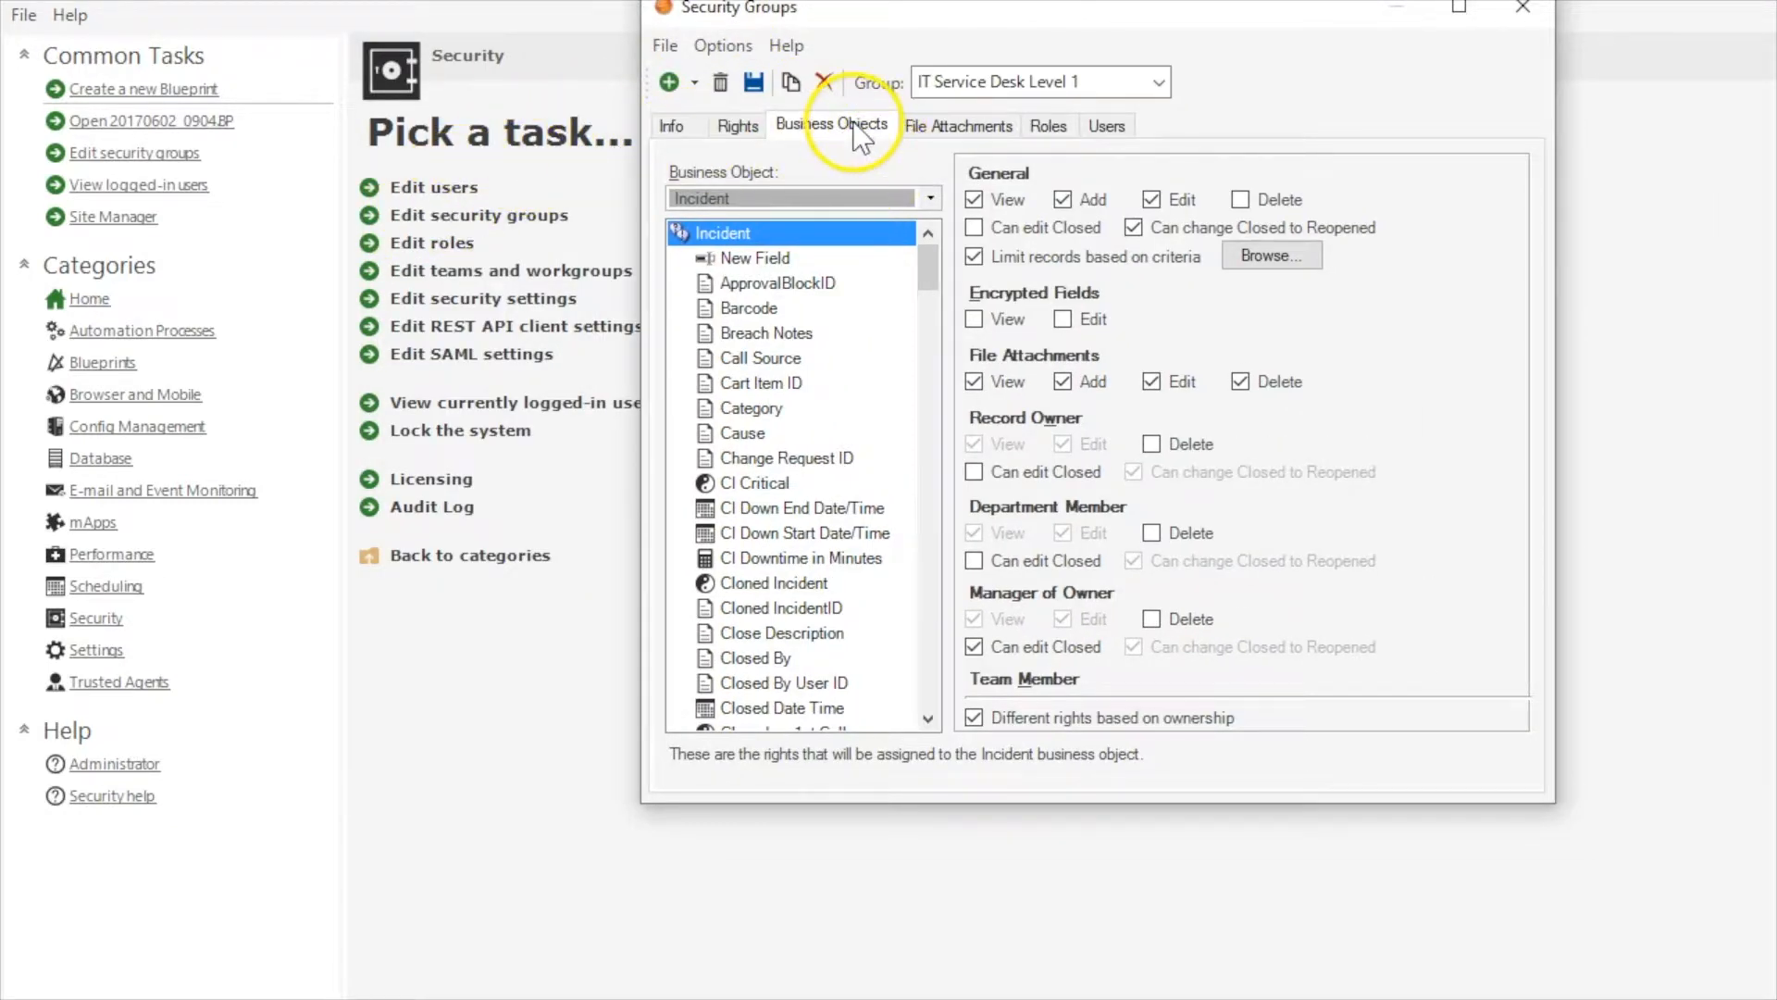
click(713, 196)
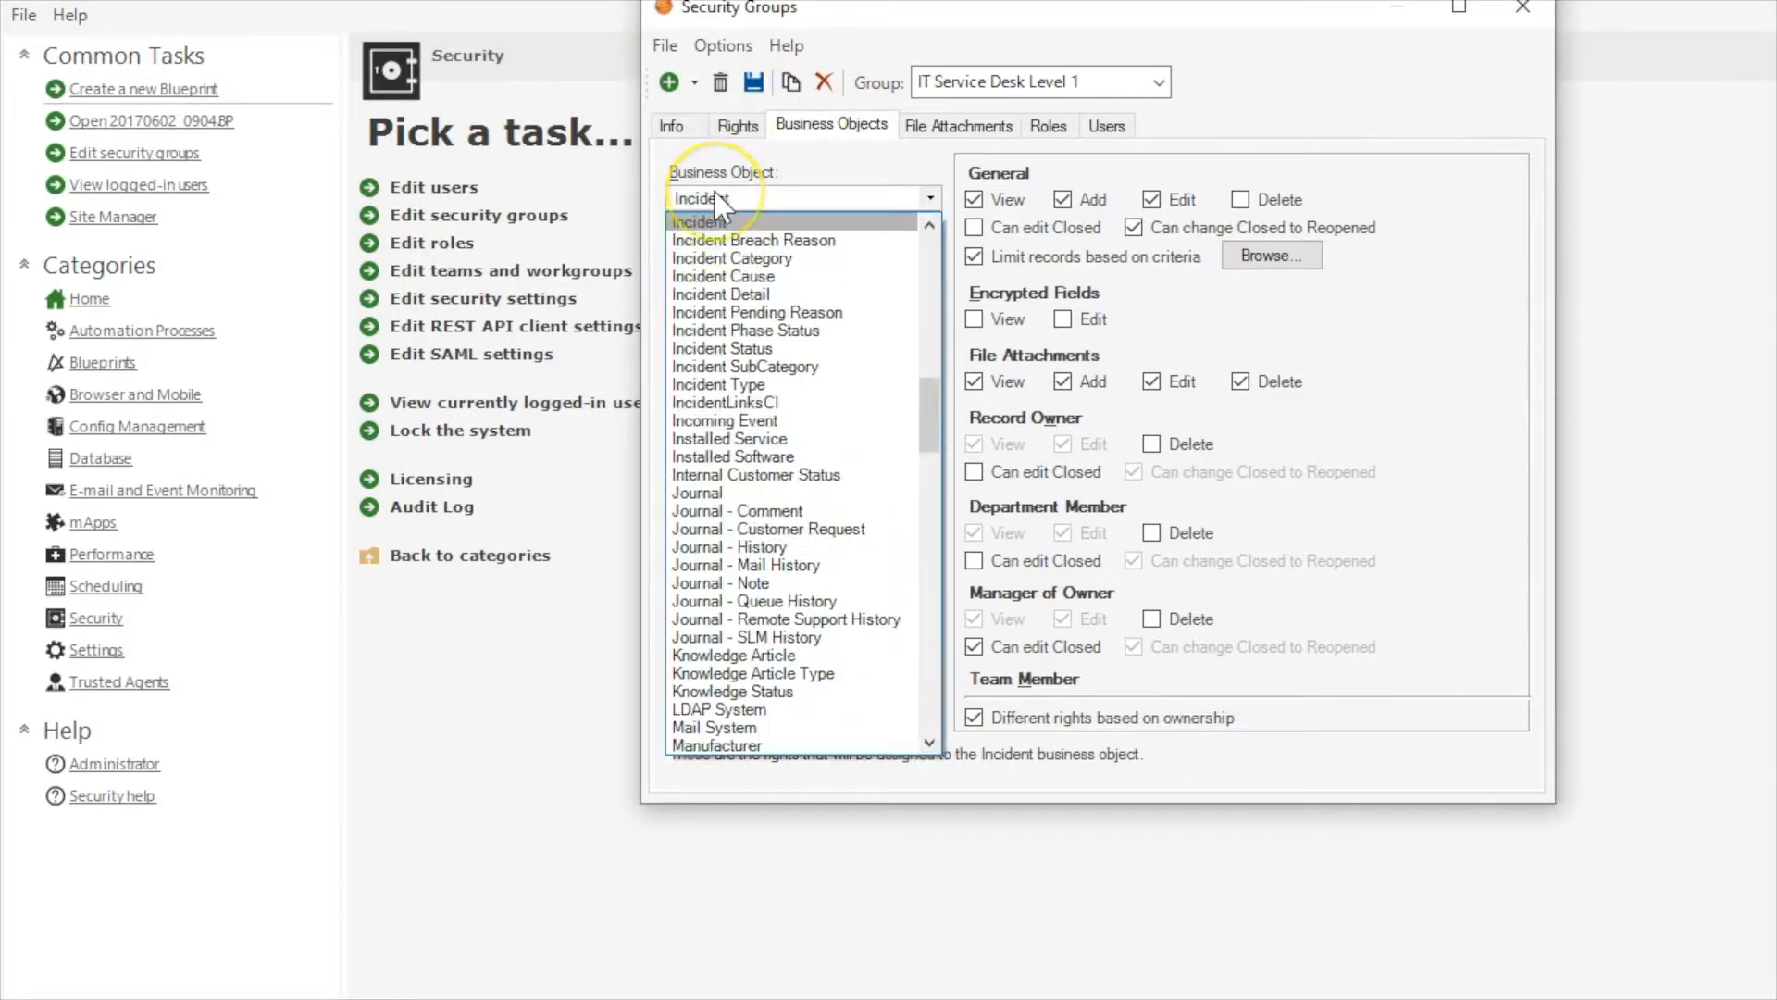
click(714, 191)
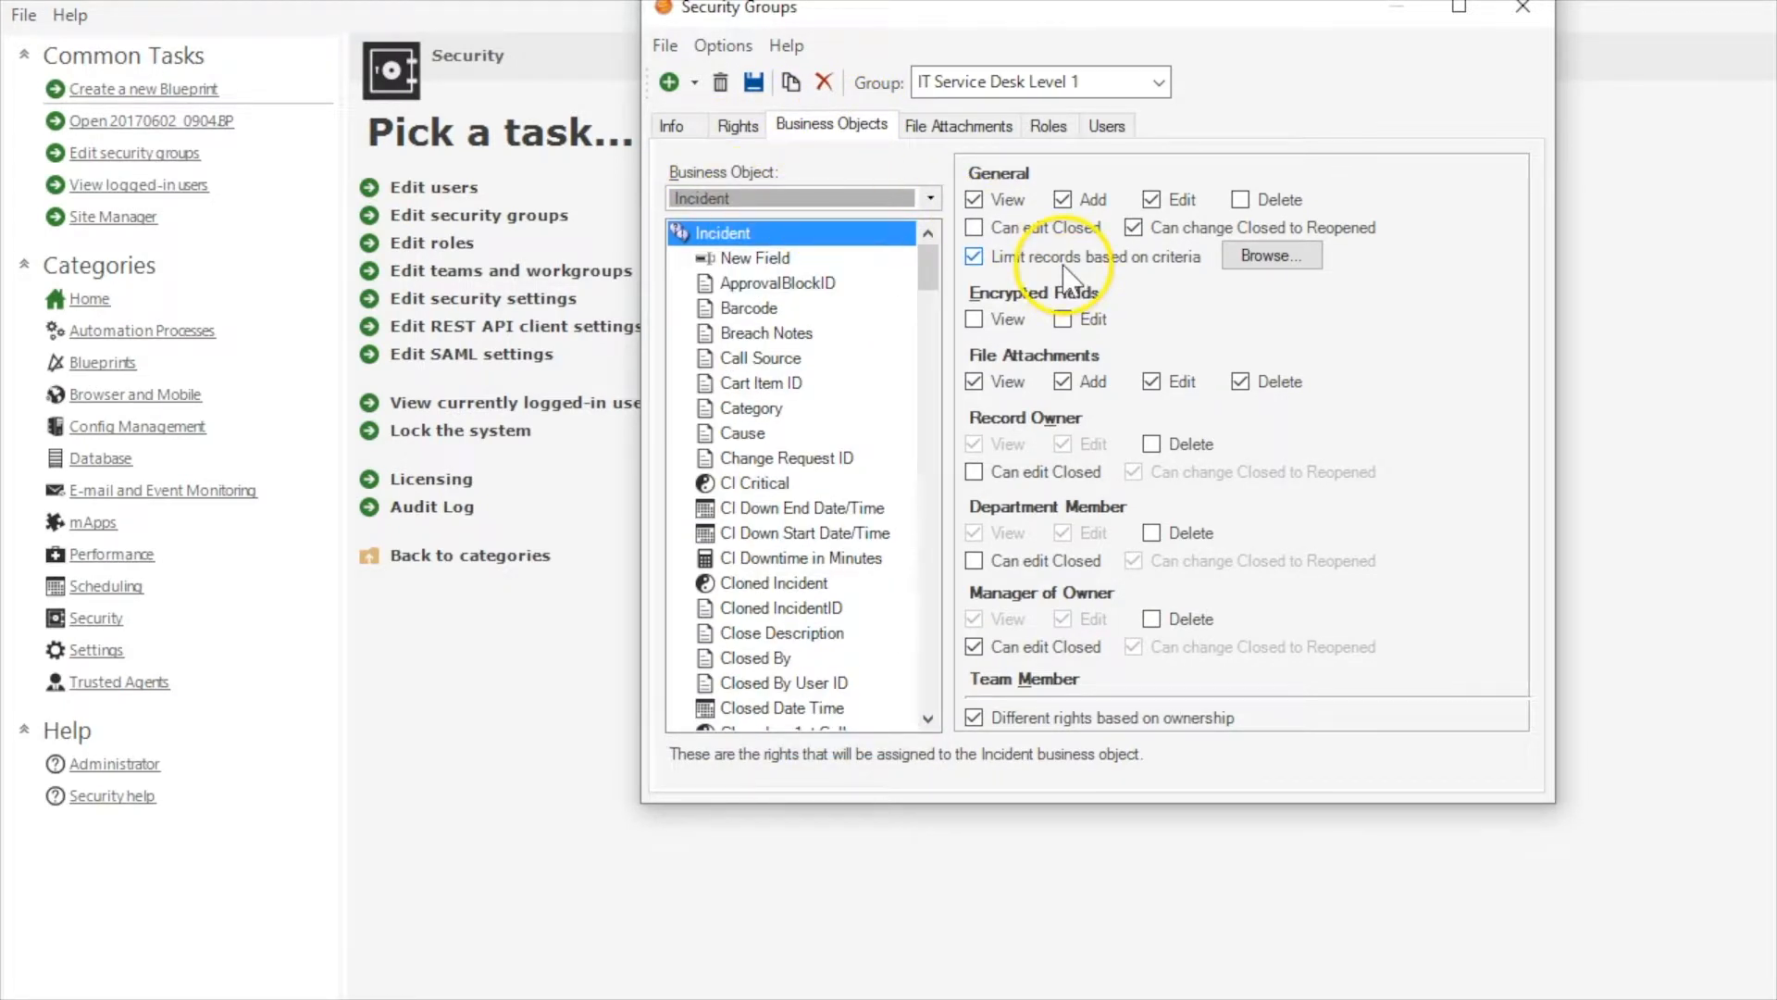
Step: Define the Level 1 group's record limit as Incident.Status equals Invalid and save the security group
click(1252, 264)
mouse_move(1102, 158)
mouse_down()
mouse_move(652, 255)
mouse_move(572, 221)
mouse_up()
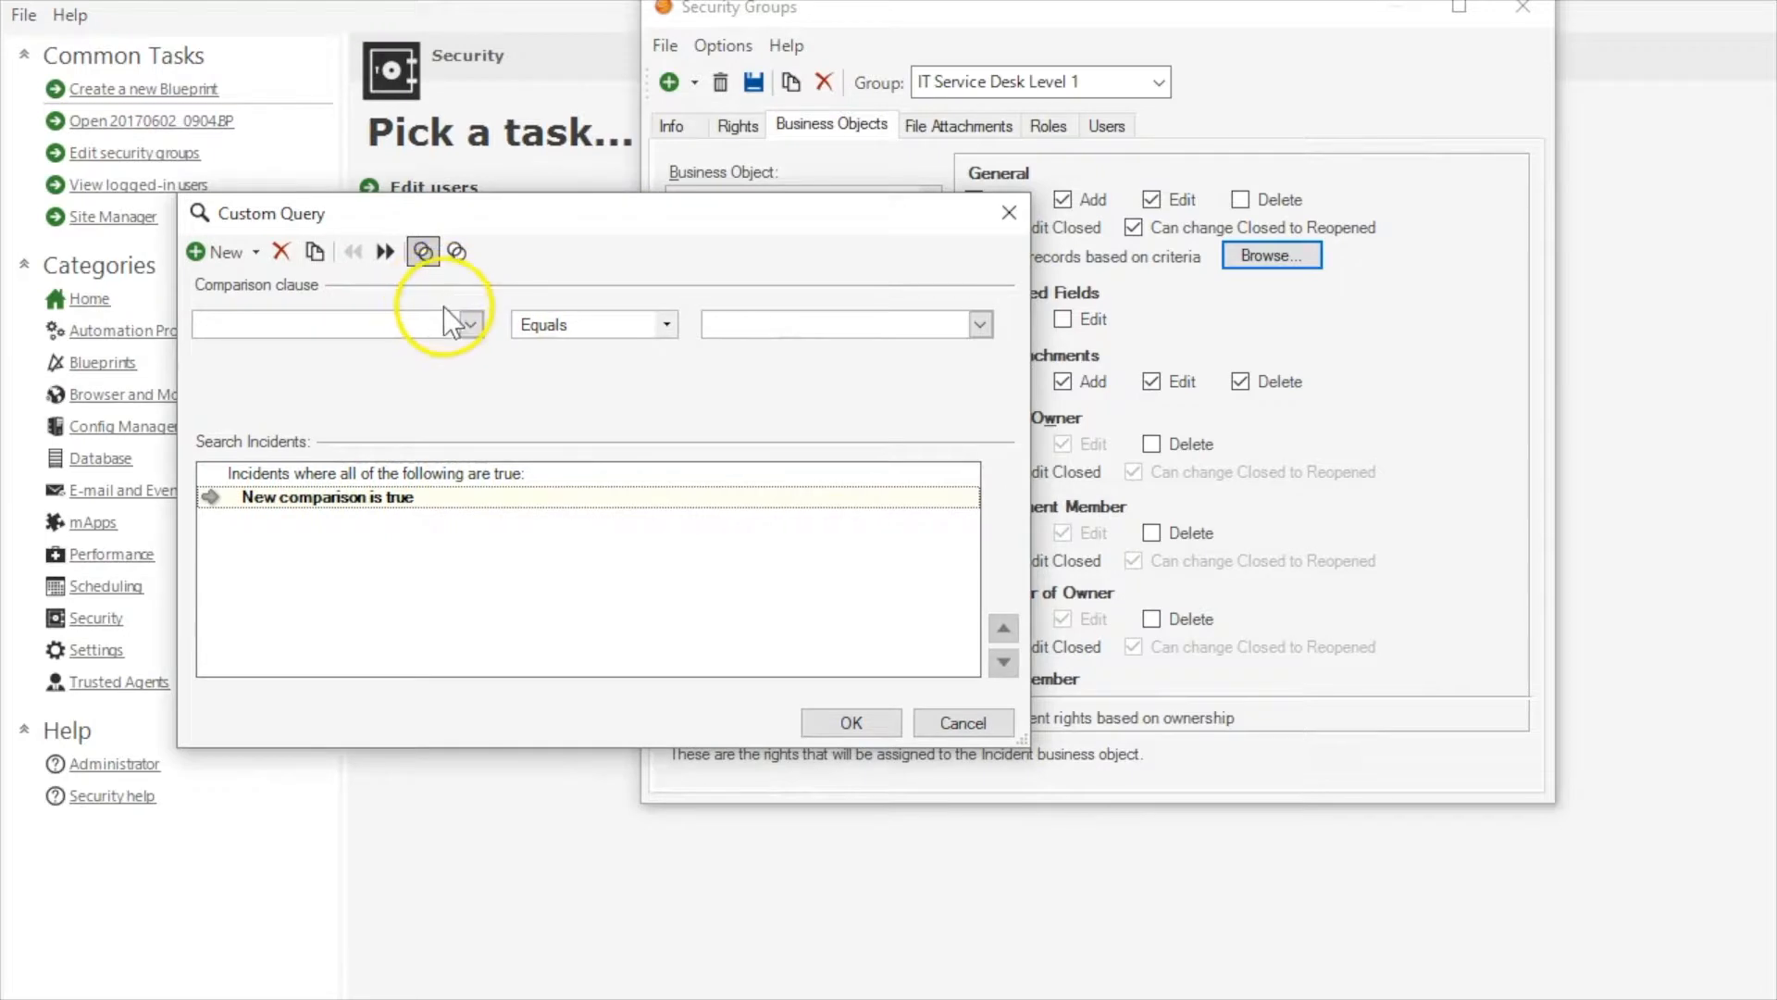
click(471, 324)
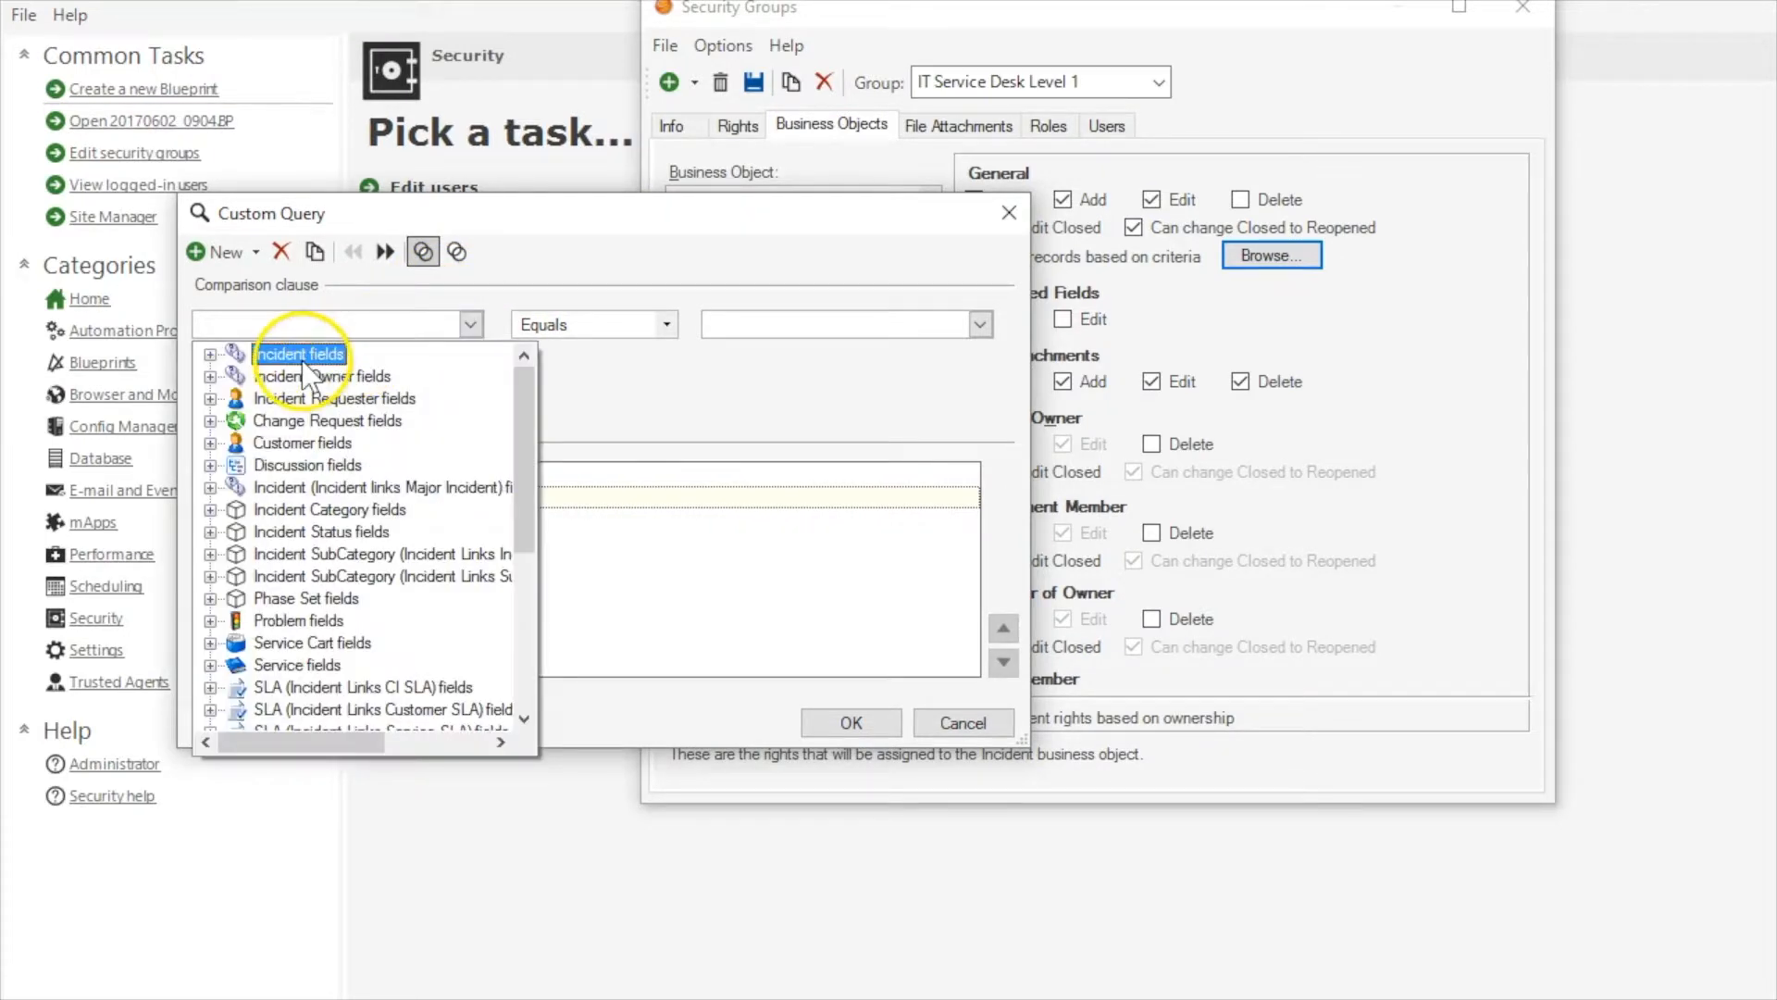
double_click(324, 353)
scroll(310, 442, down, 11)
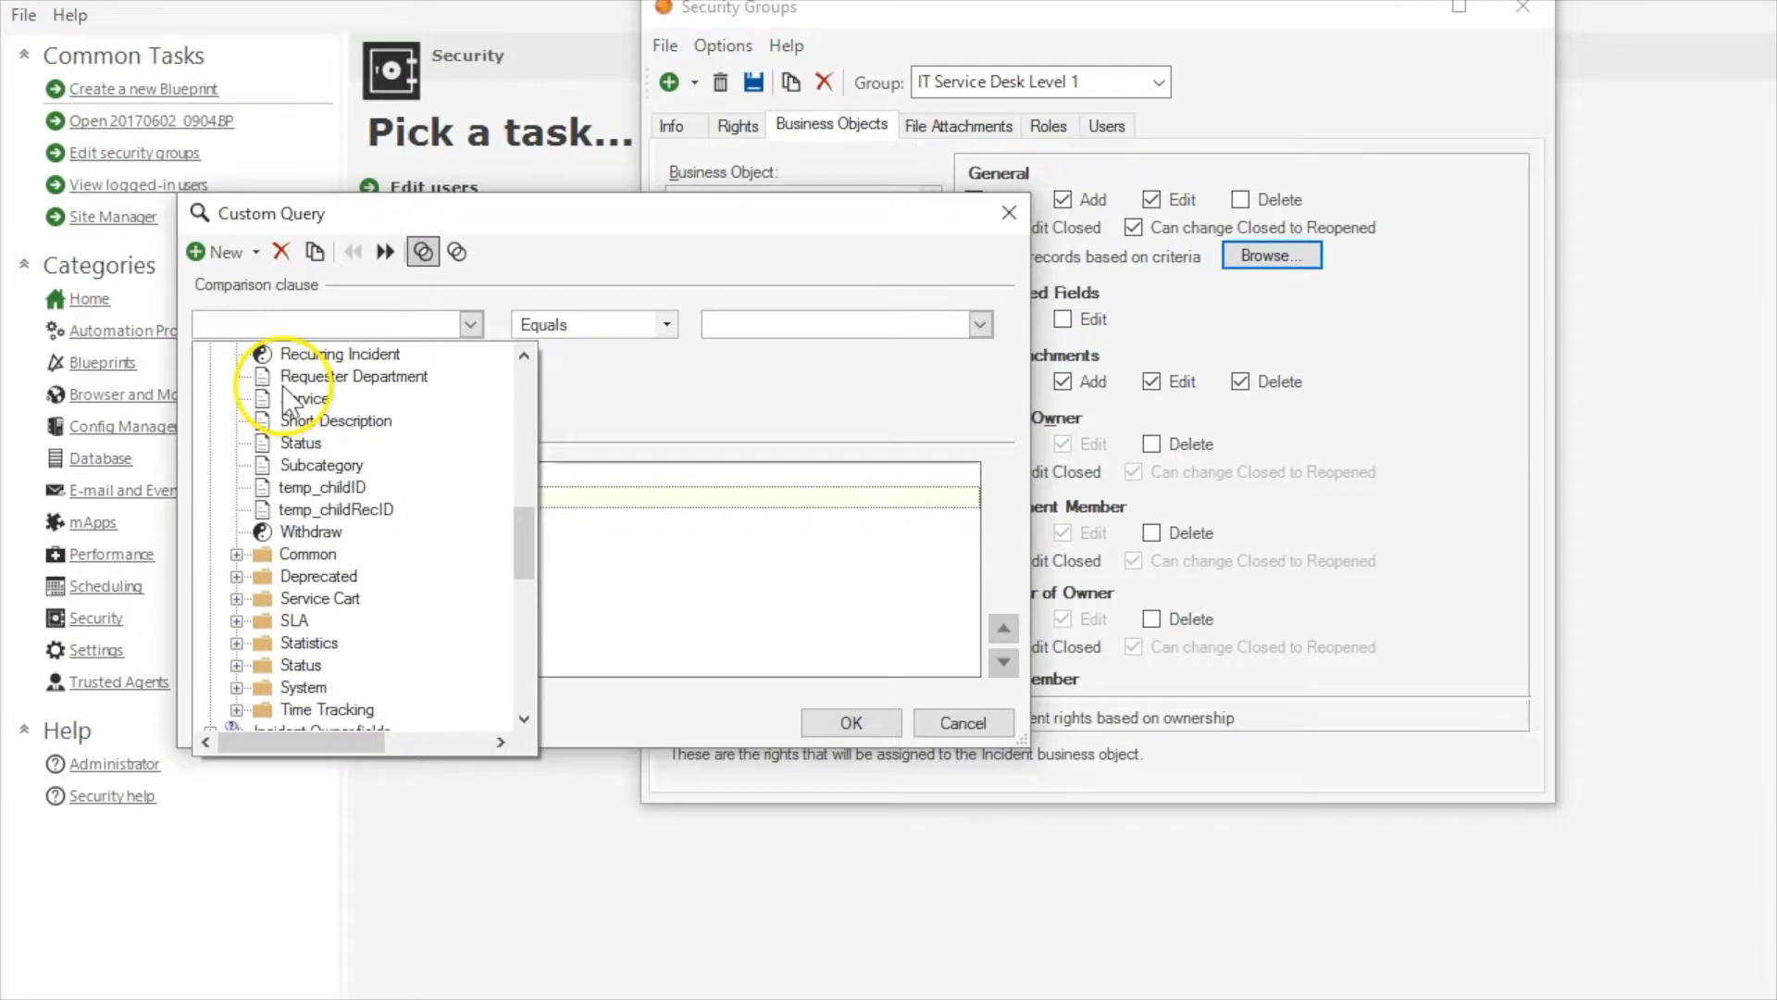
click(300, 443)
click(981, 324)
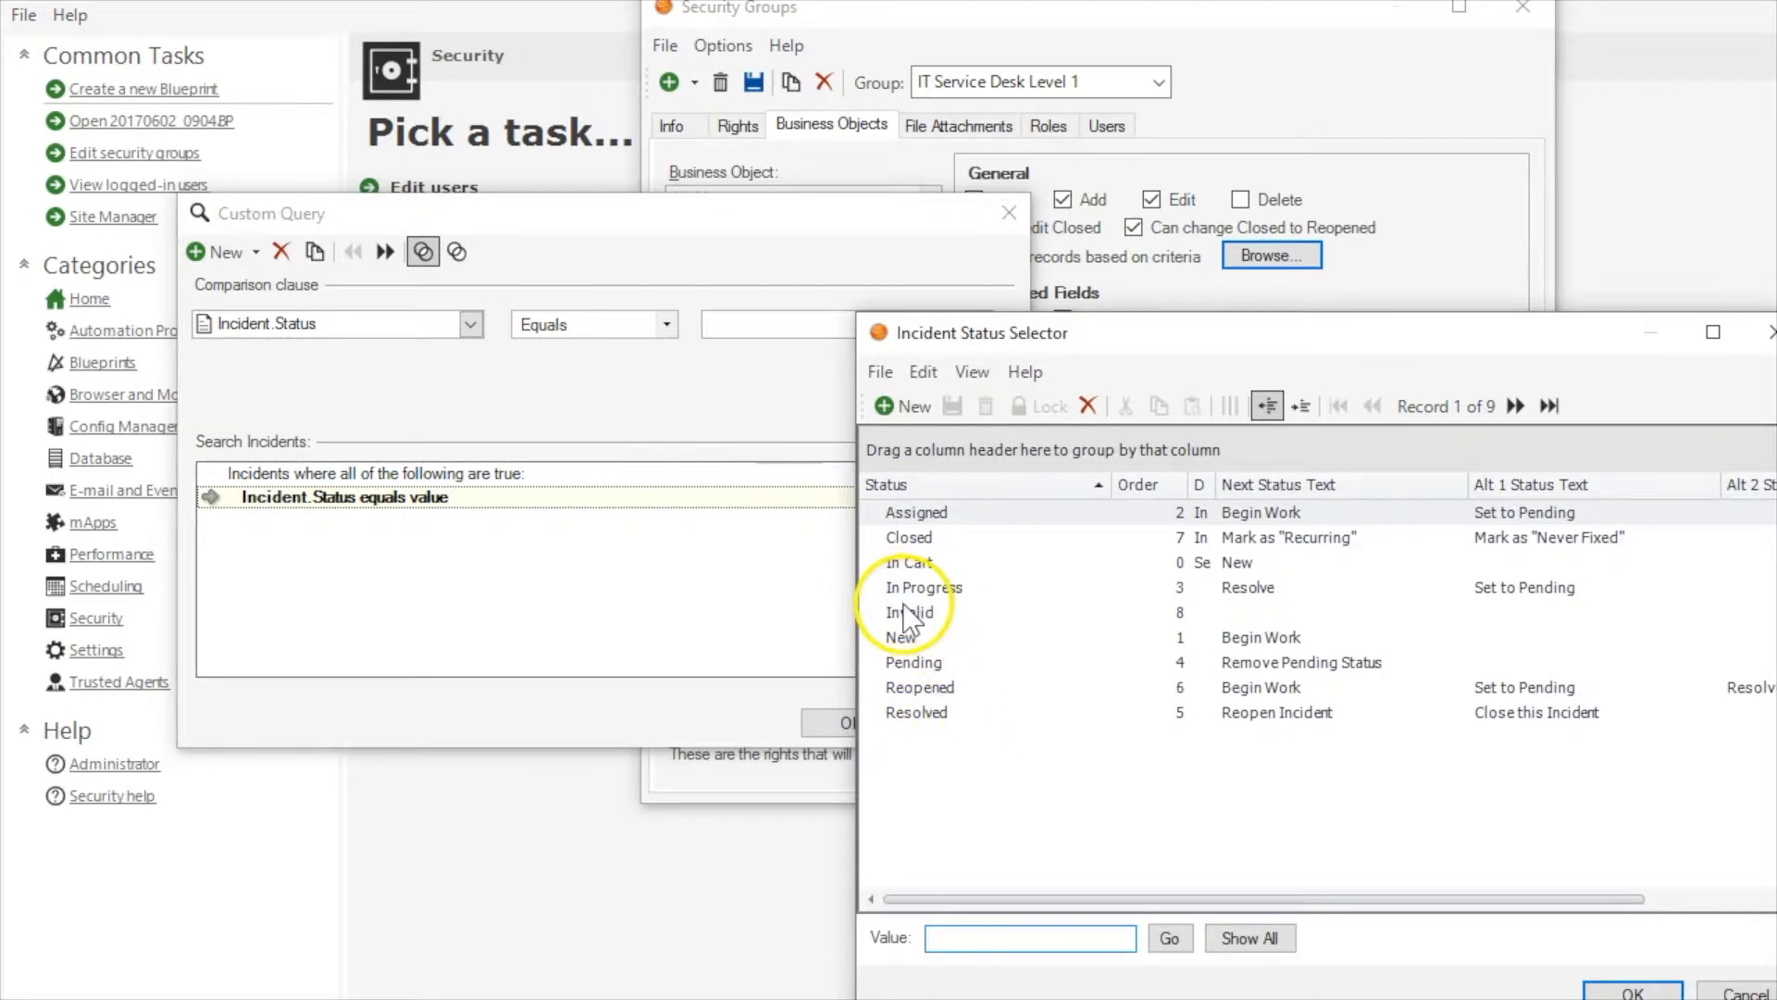
double_click(903, 615)
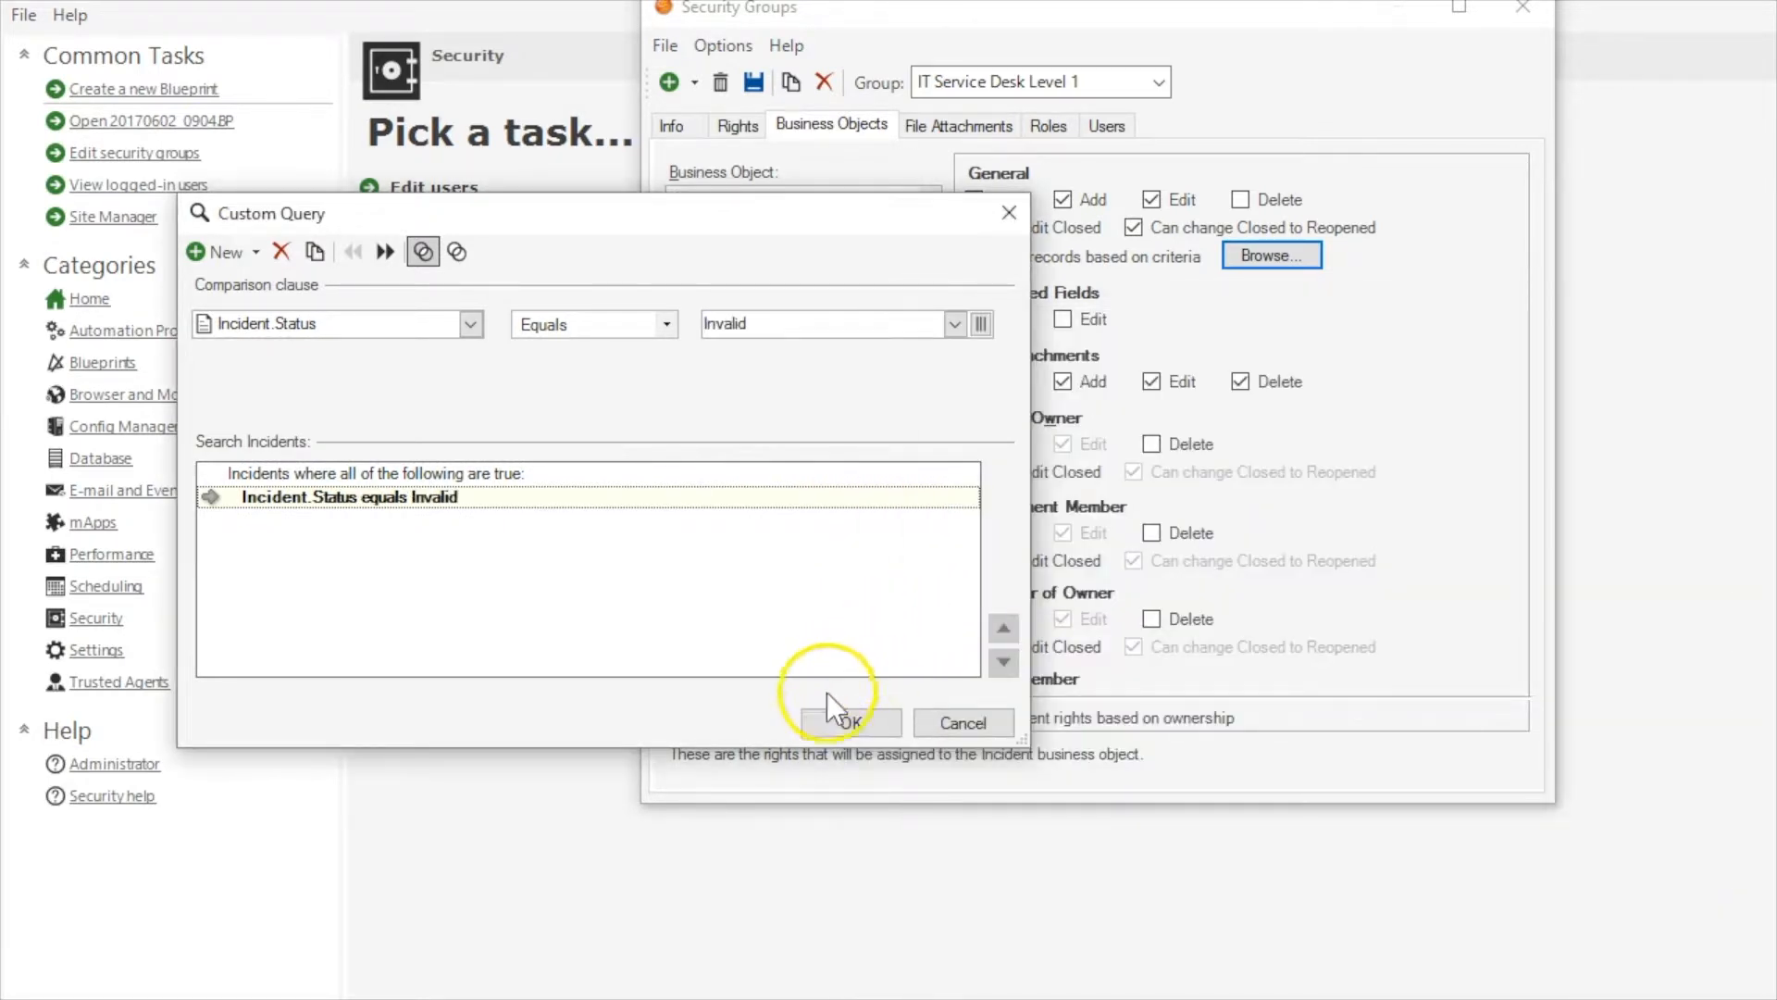
click(839, 722)
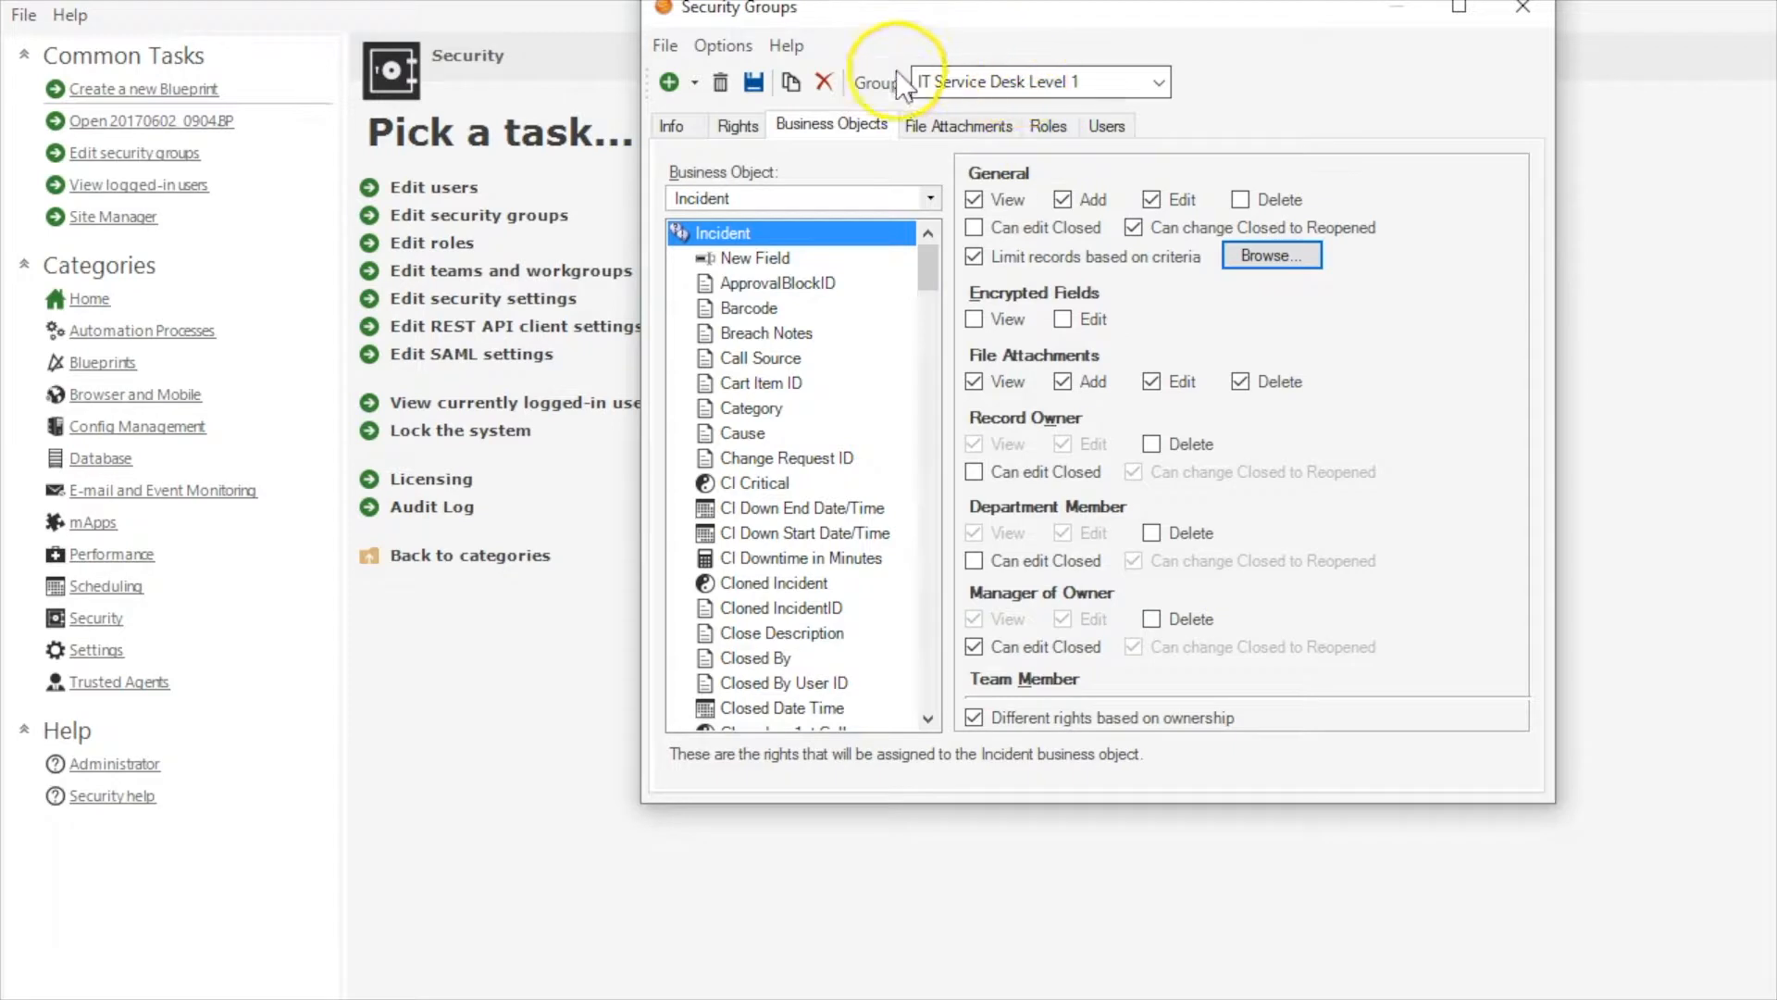
click(751, 82)
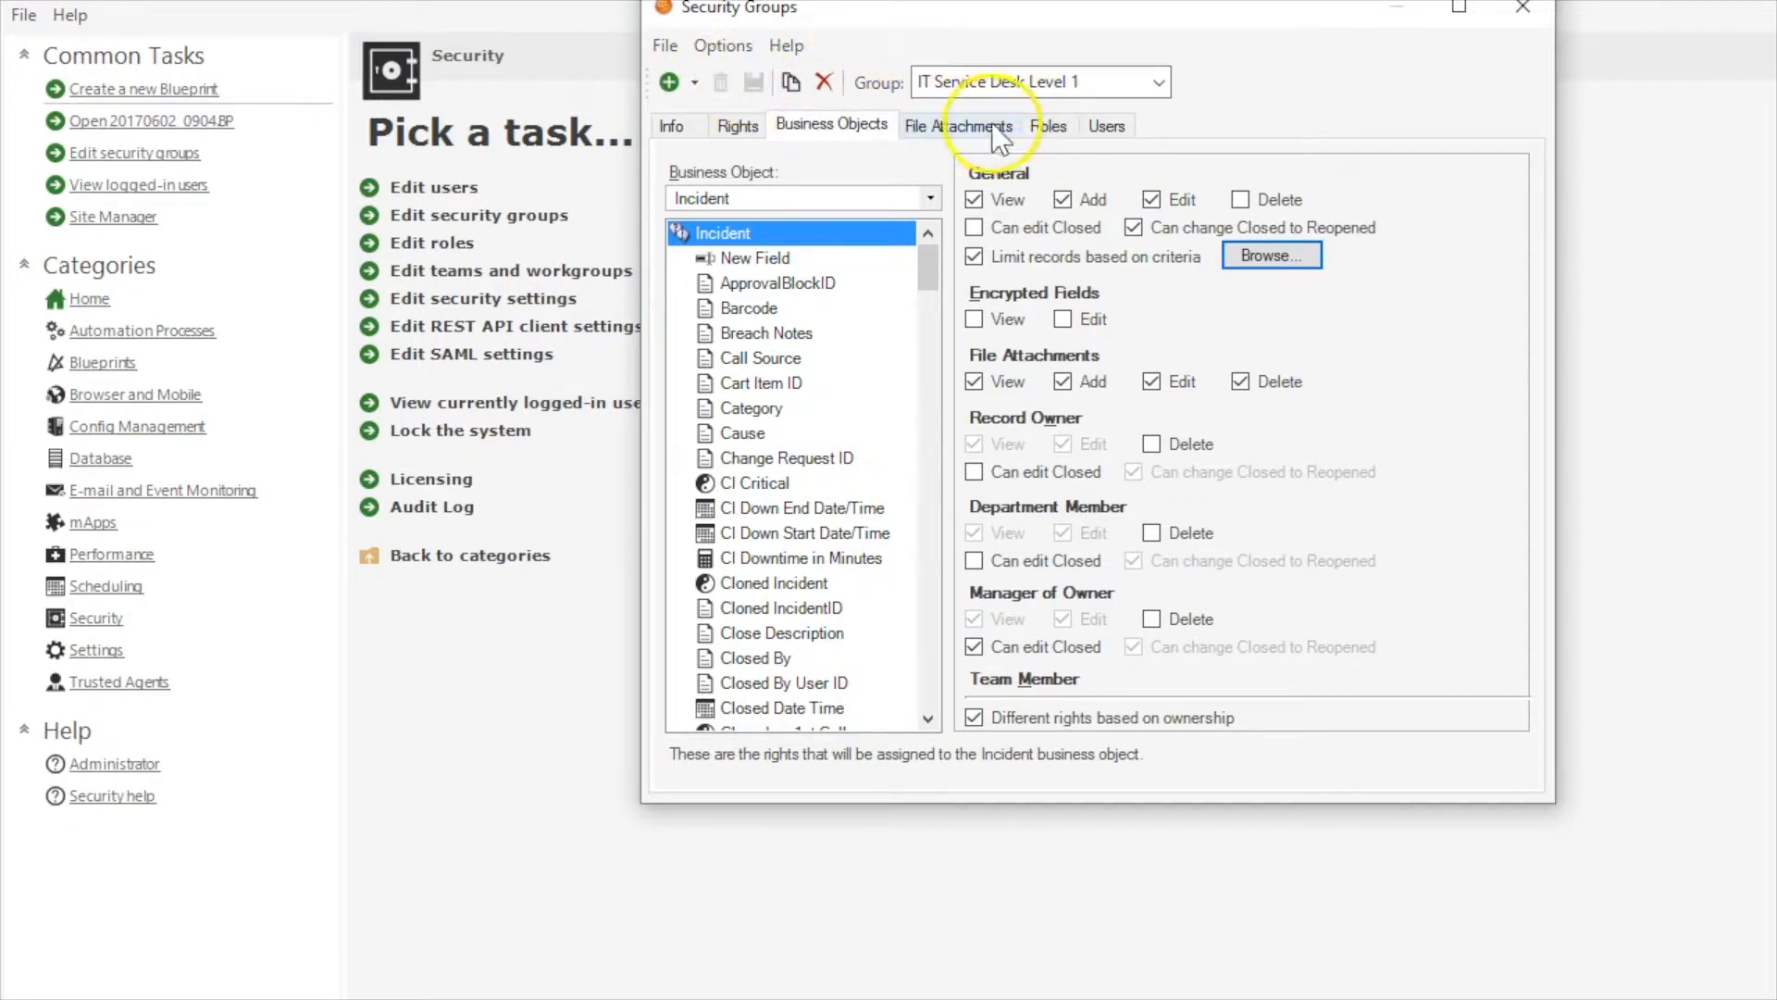
Step: Select the IT Service Desk Level 2 & 3 group and turn on limiting Incident records based on criteria
click(1049, 85)
click(1058, 186)
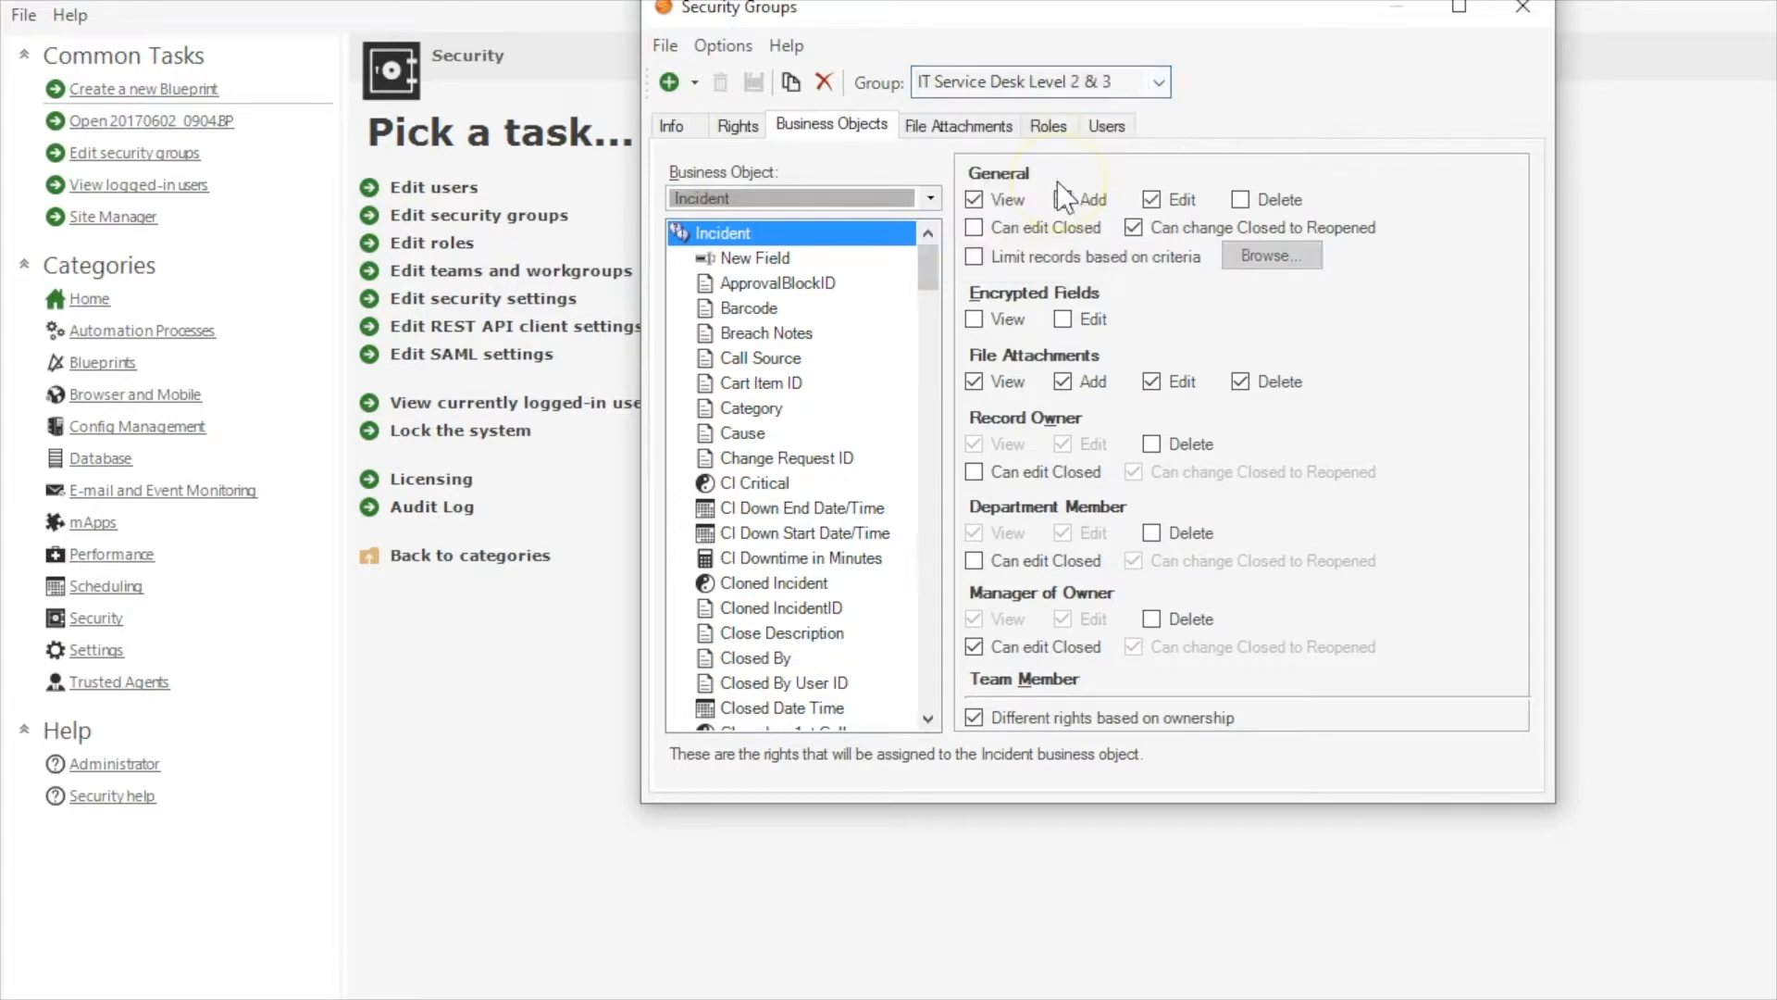
click(1109, 258)
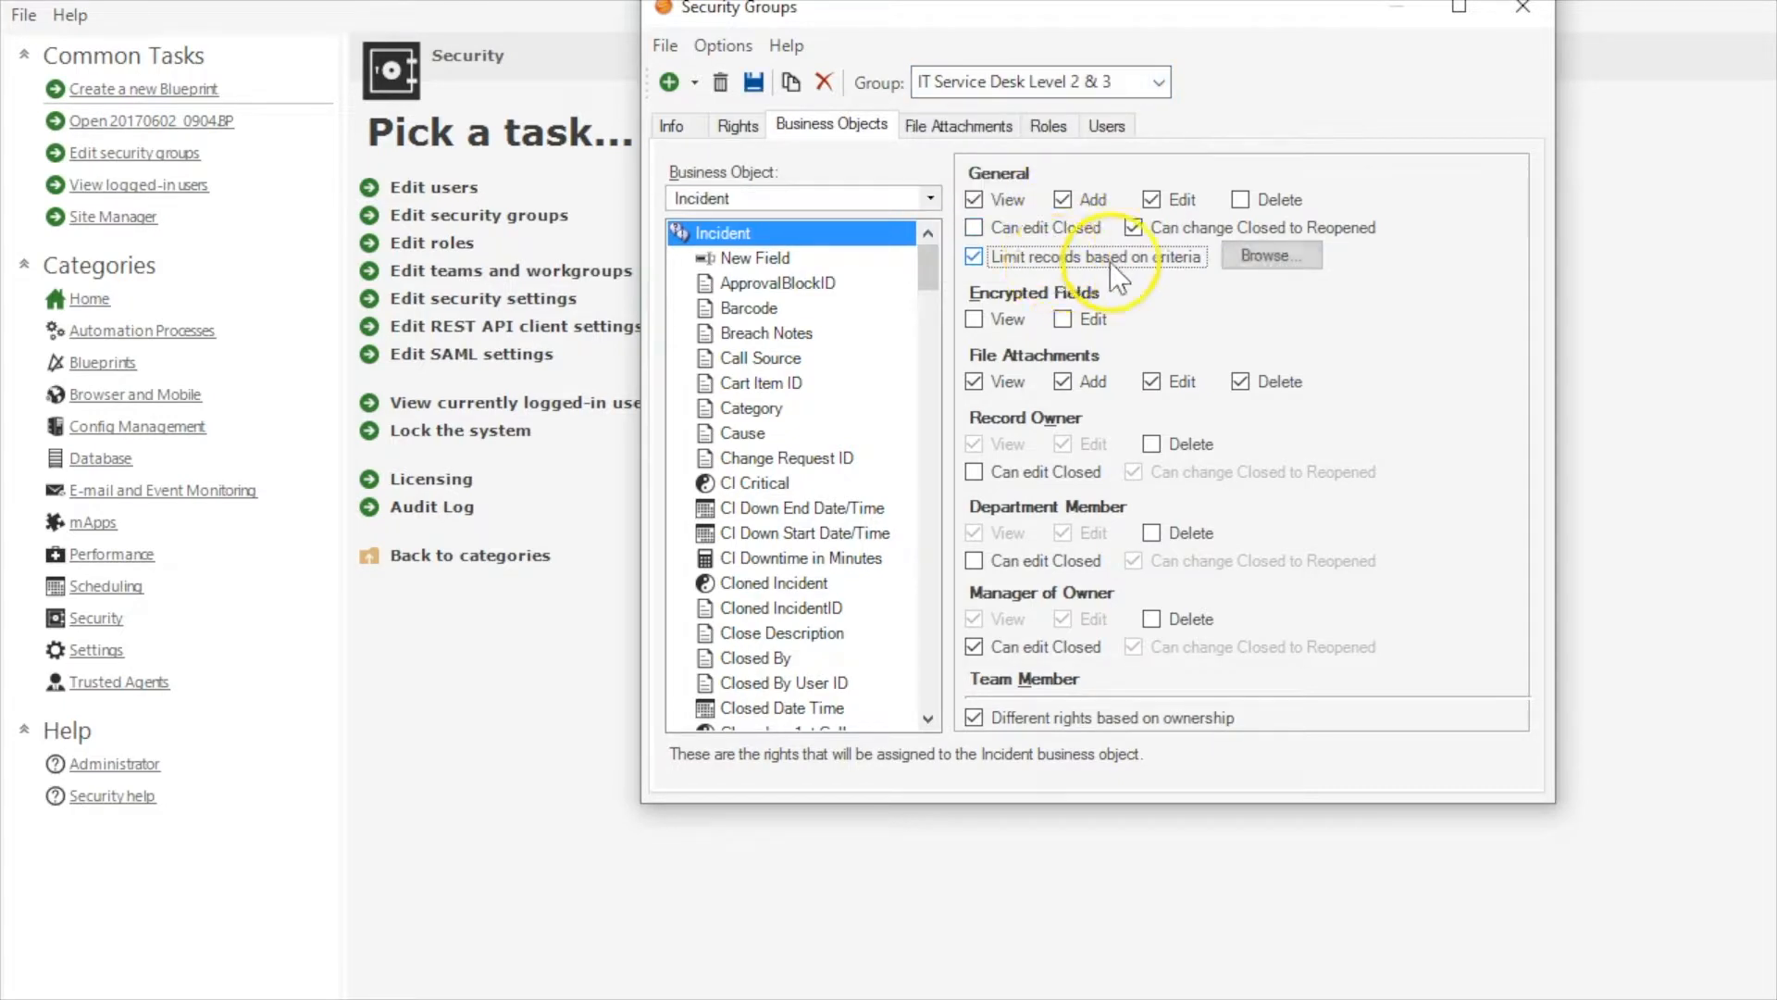
Step: Start the Level 2 & 3 group's record limit query with the Incident.Status field as the comparison clause
click(1305, 259)
click(964, 250)
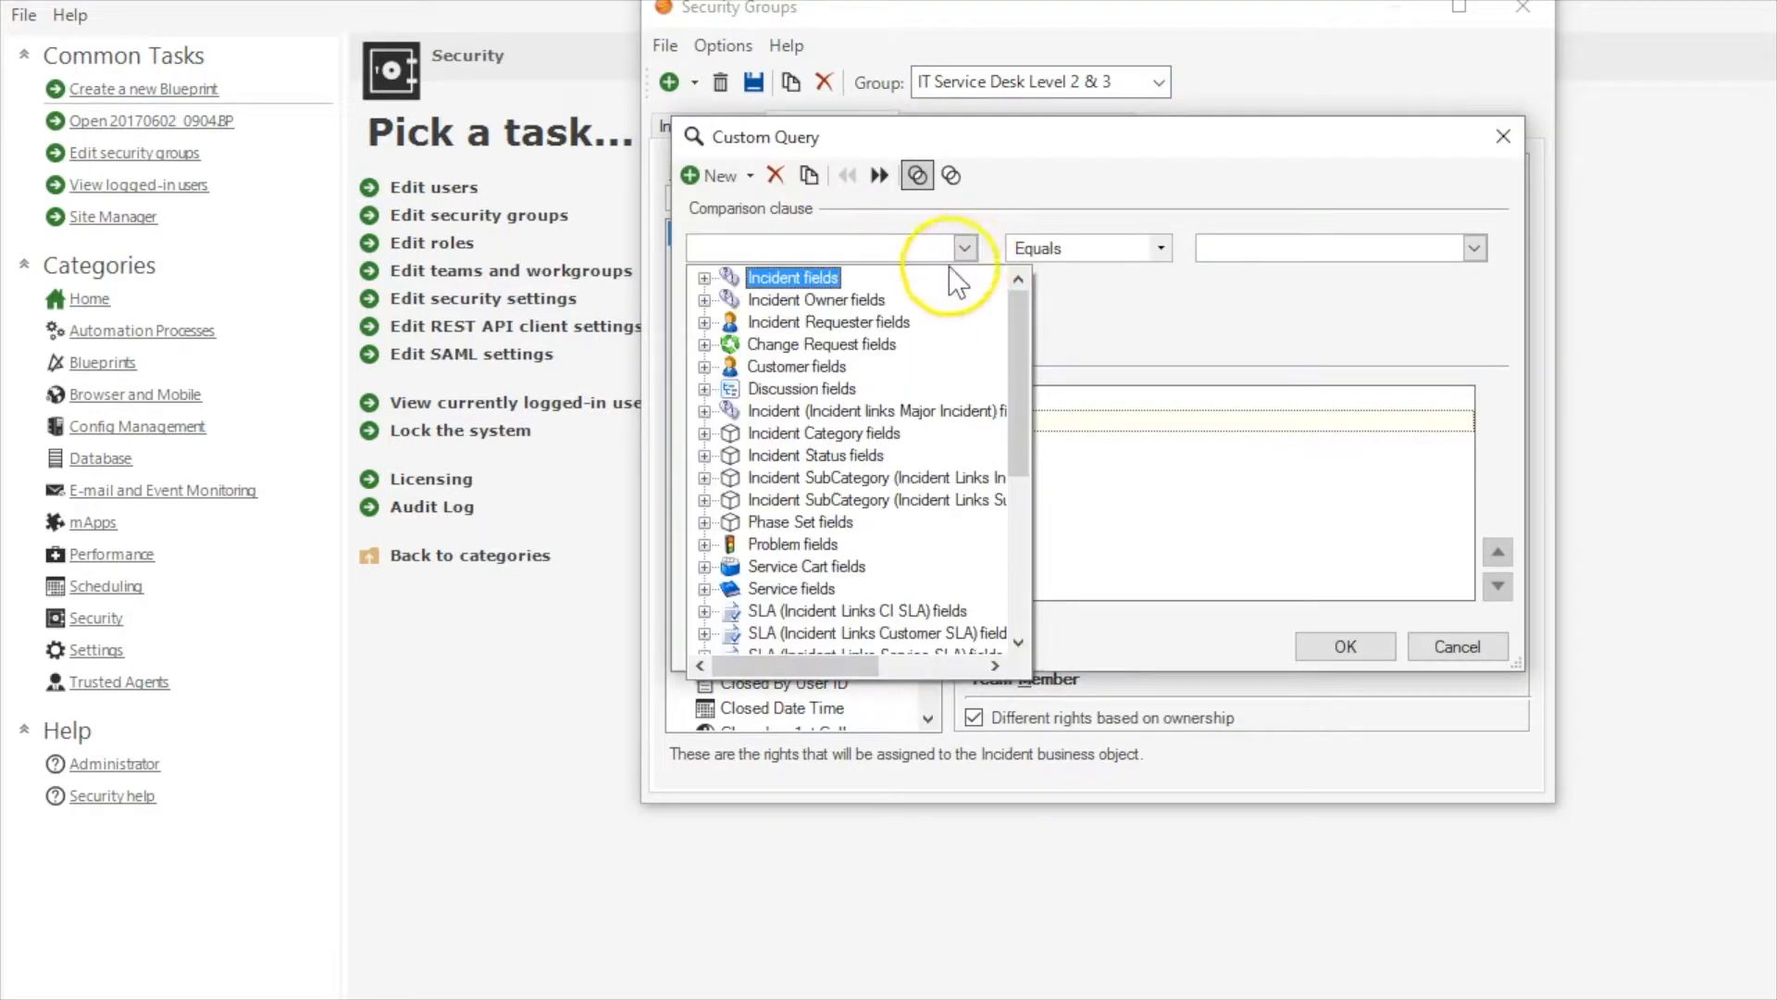
click(774, 256)
click(963, 248)
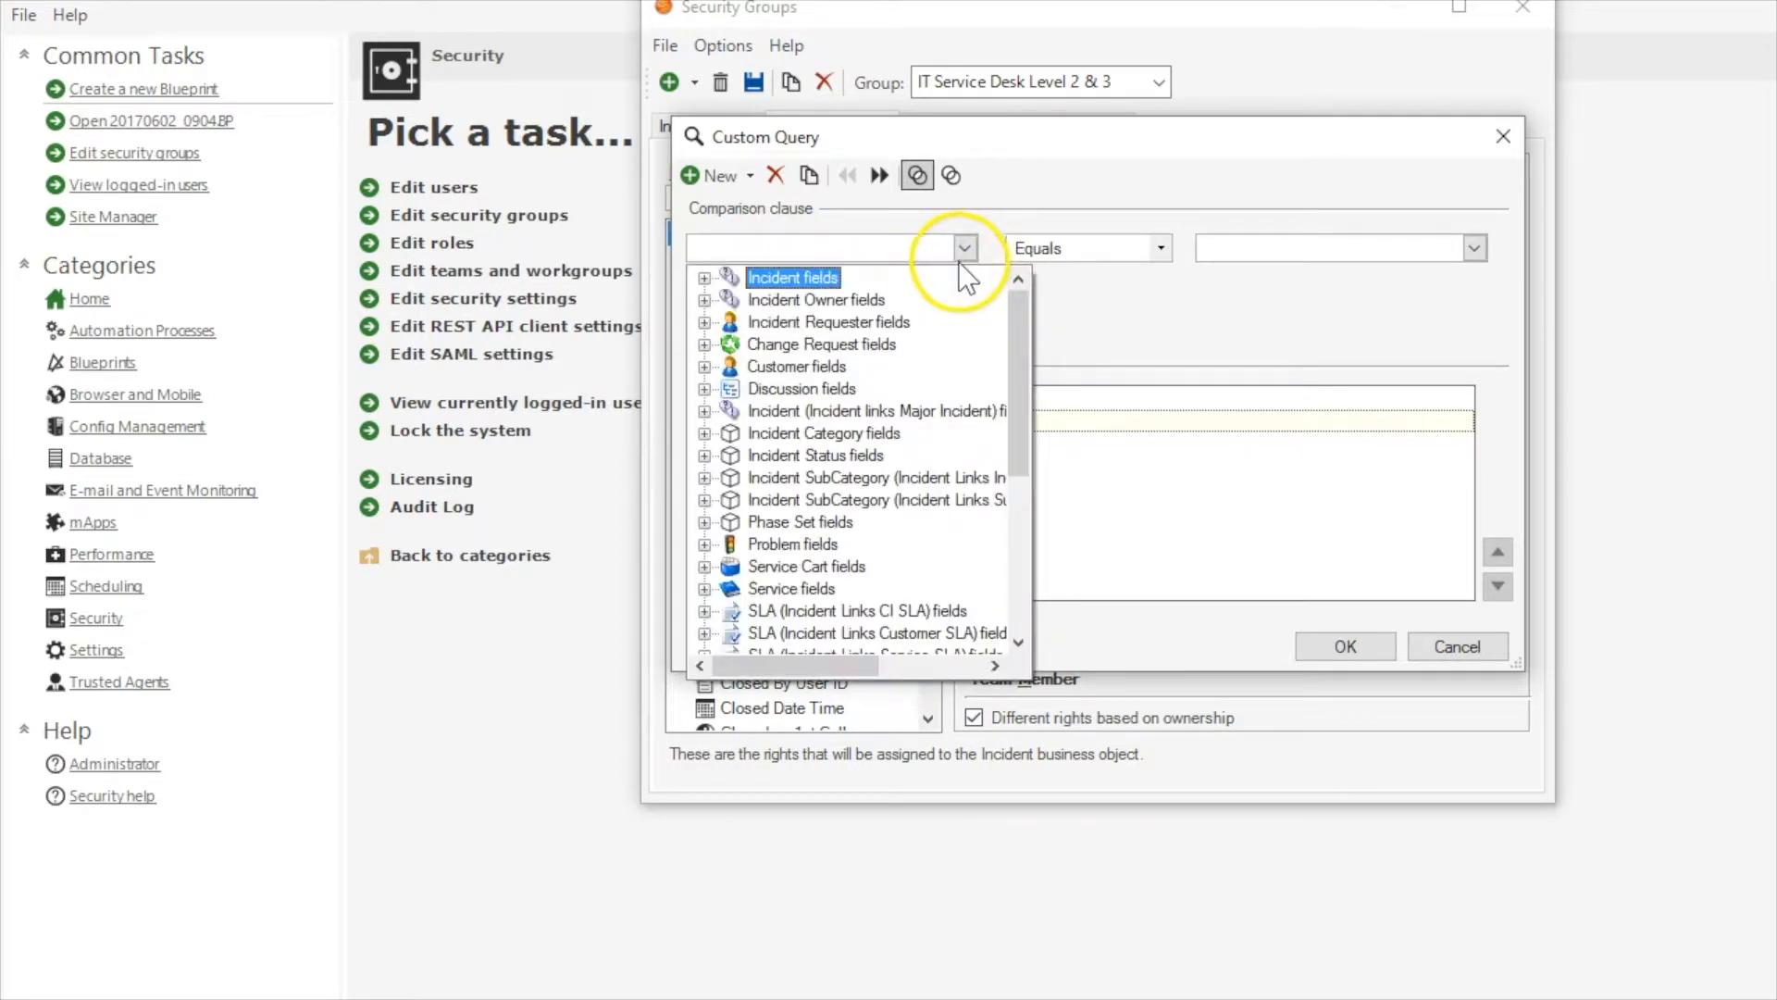
double_click(740, 278)
scroll(809, 366, down, 10)
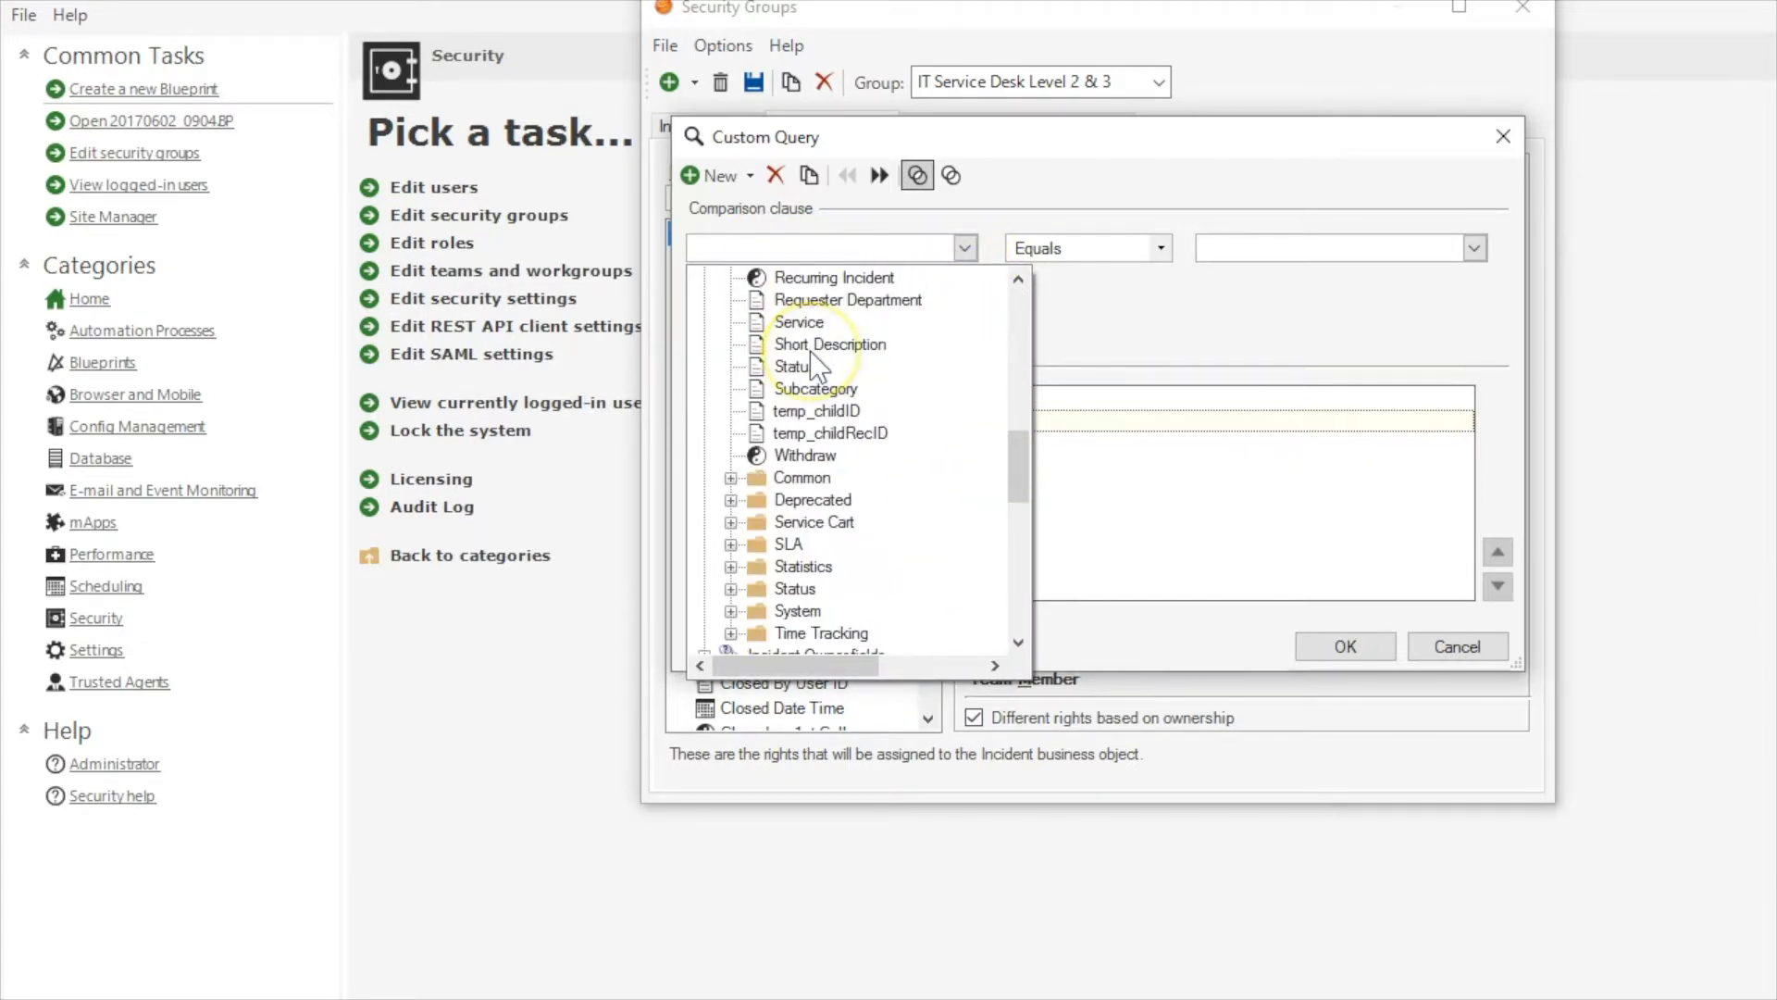
click(798, 364)
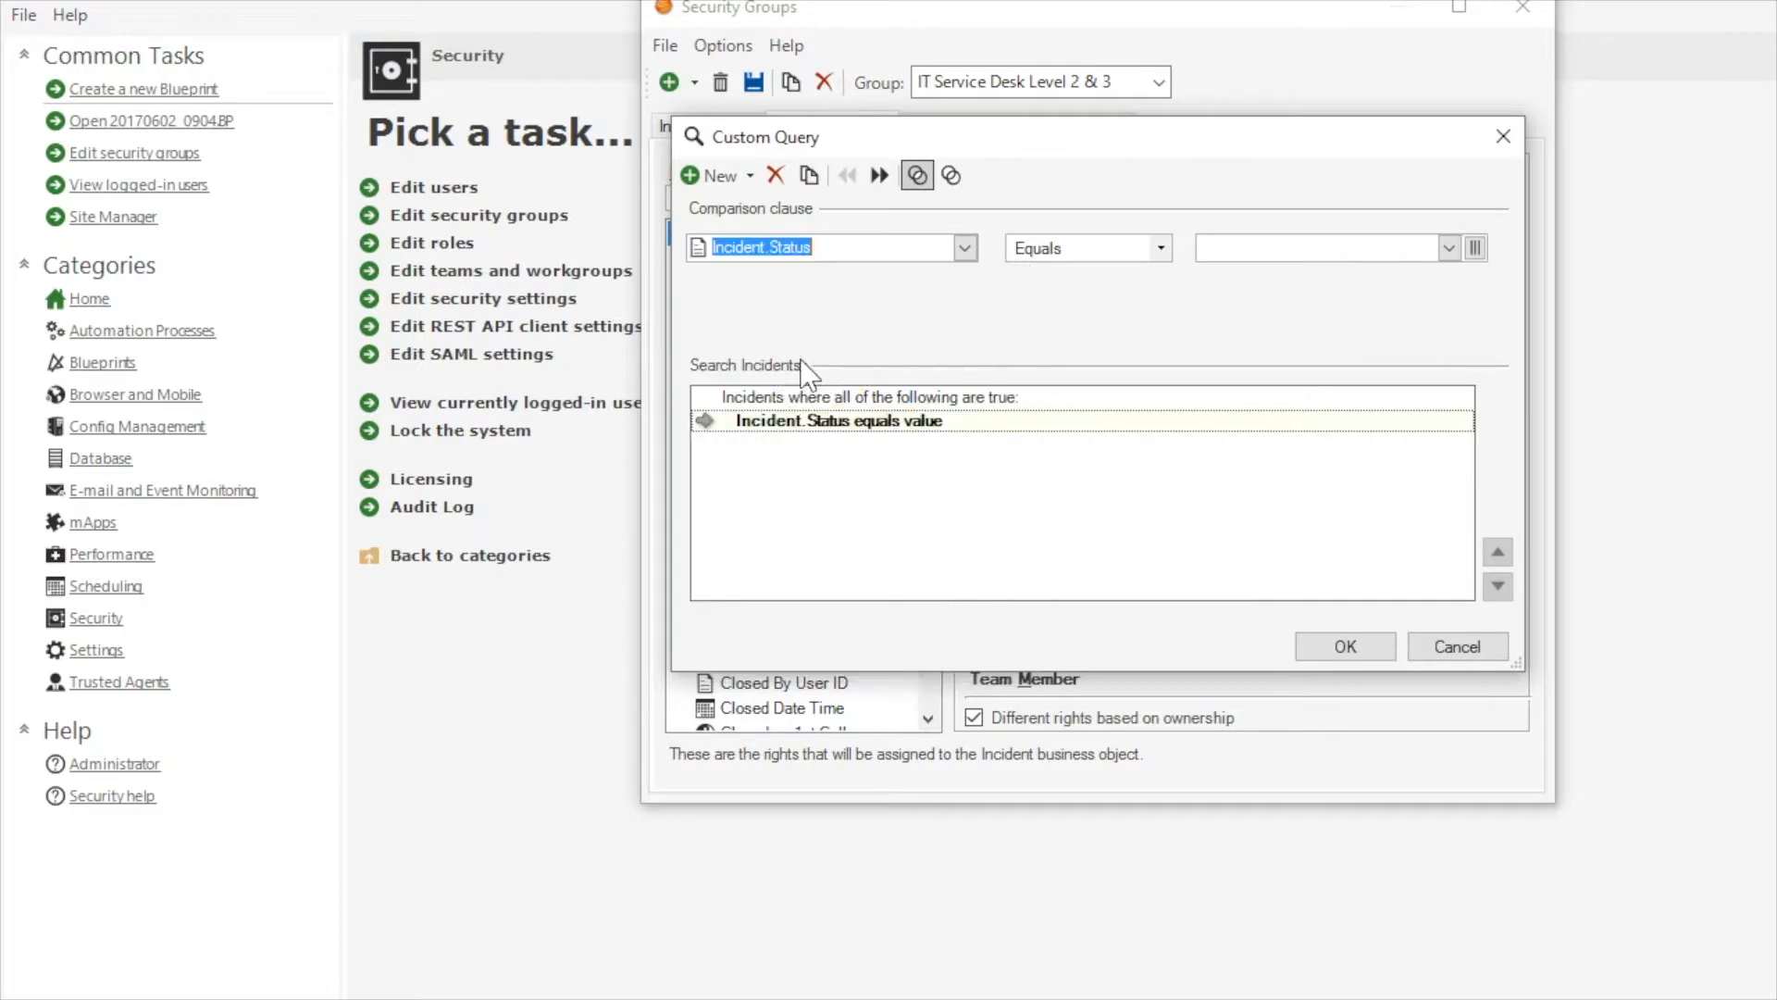
Step: Set the Level 2 & 3 group's status comparison value to Invalid and save the security group
click(1478, 248)
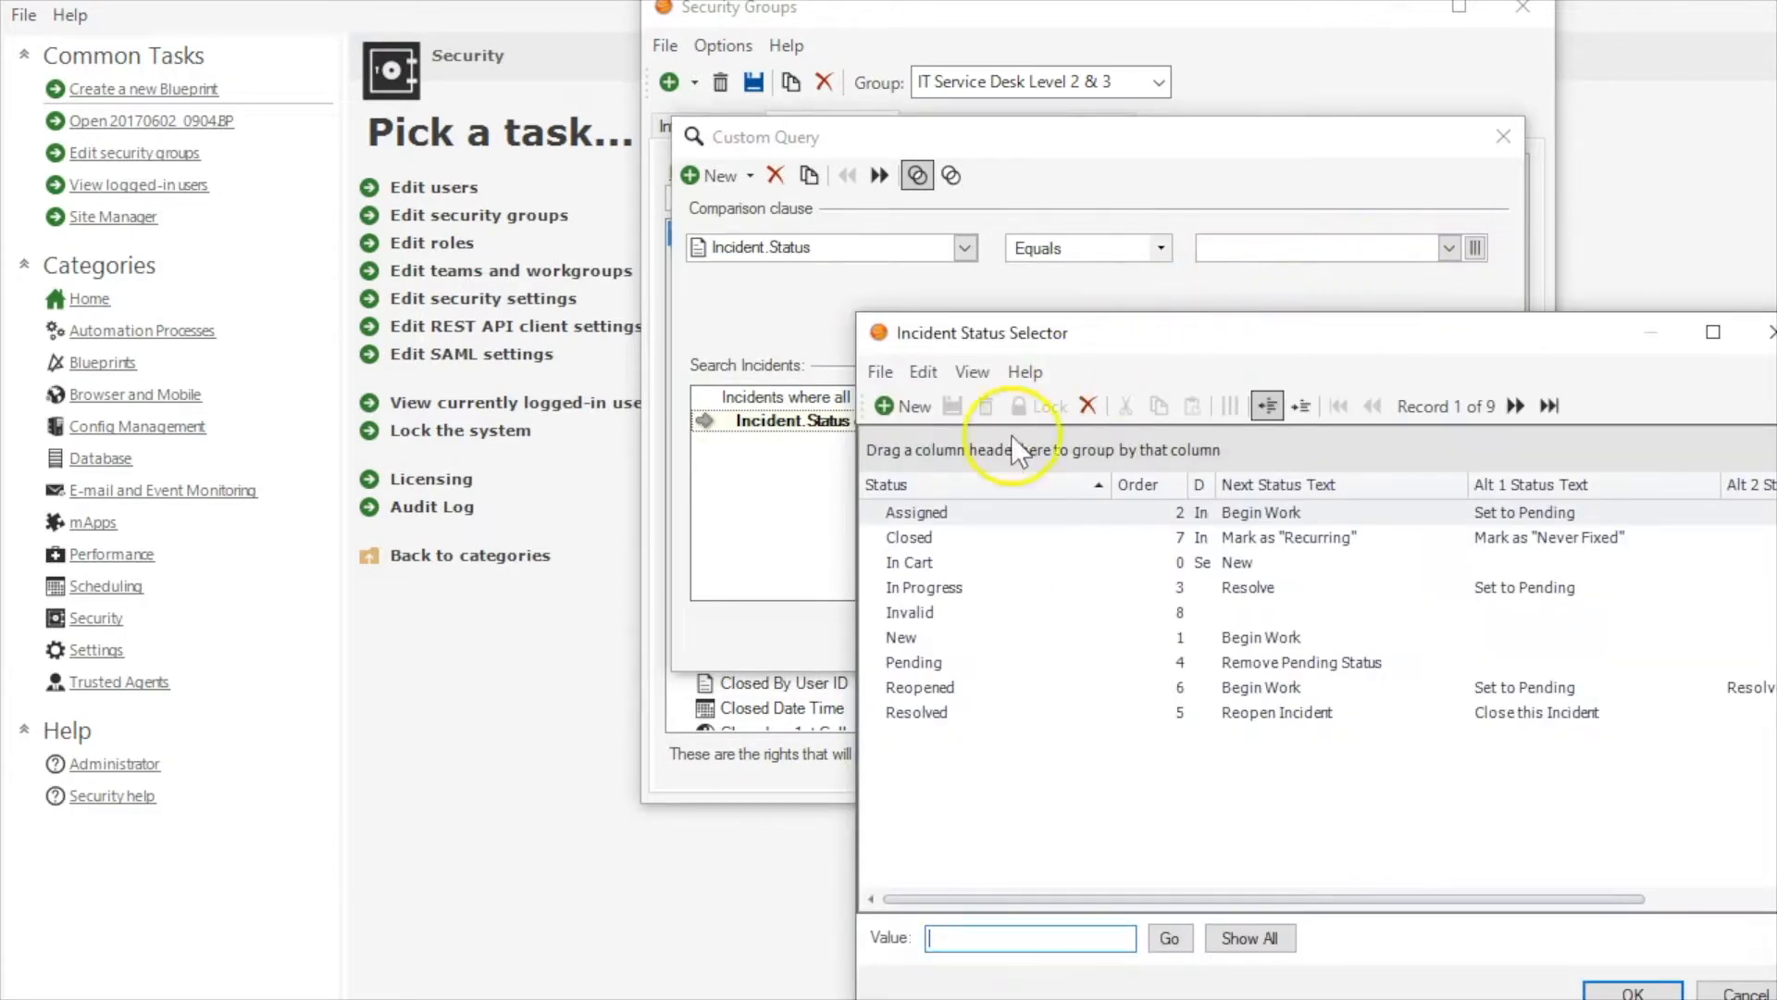
click(917, 614)
double_click(916, 612)
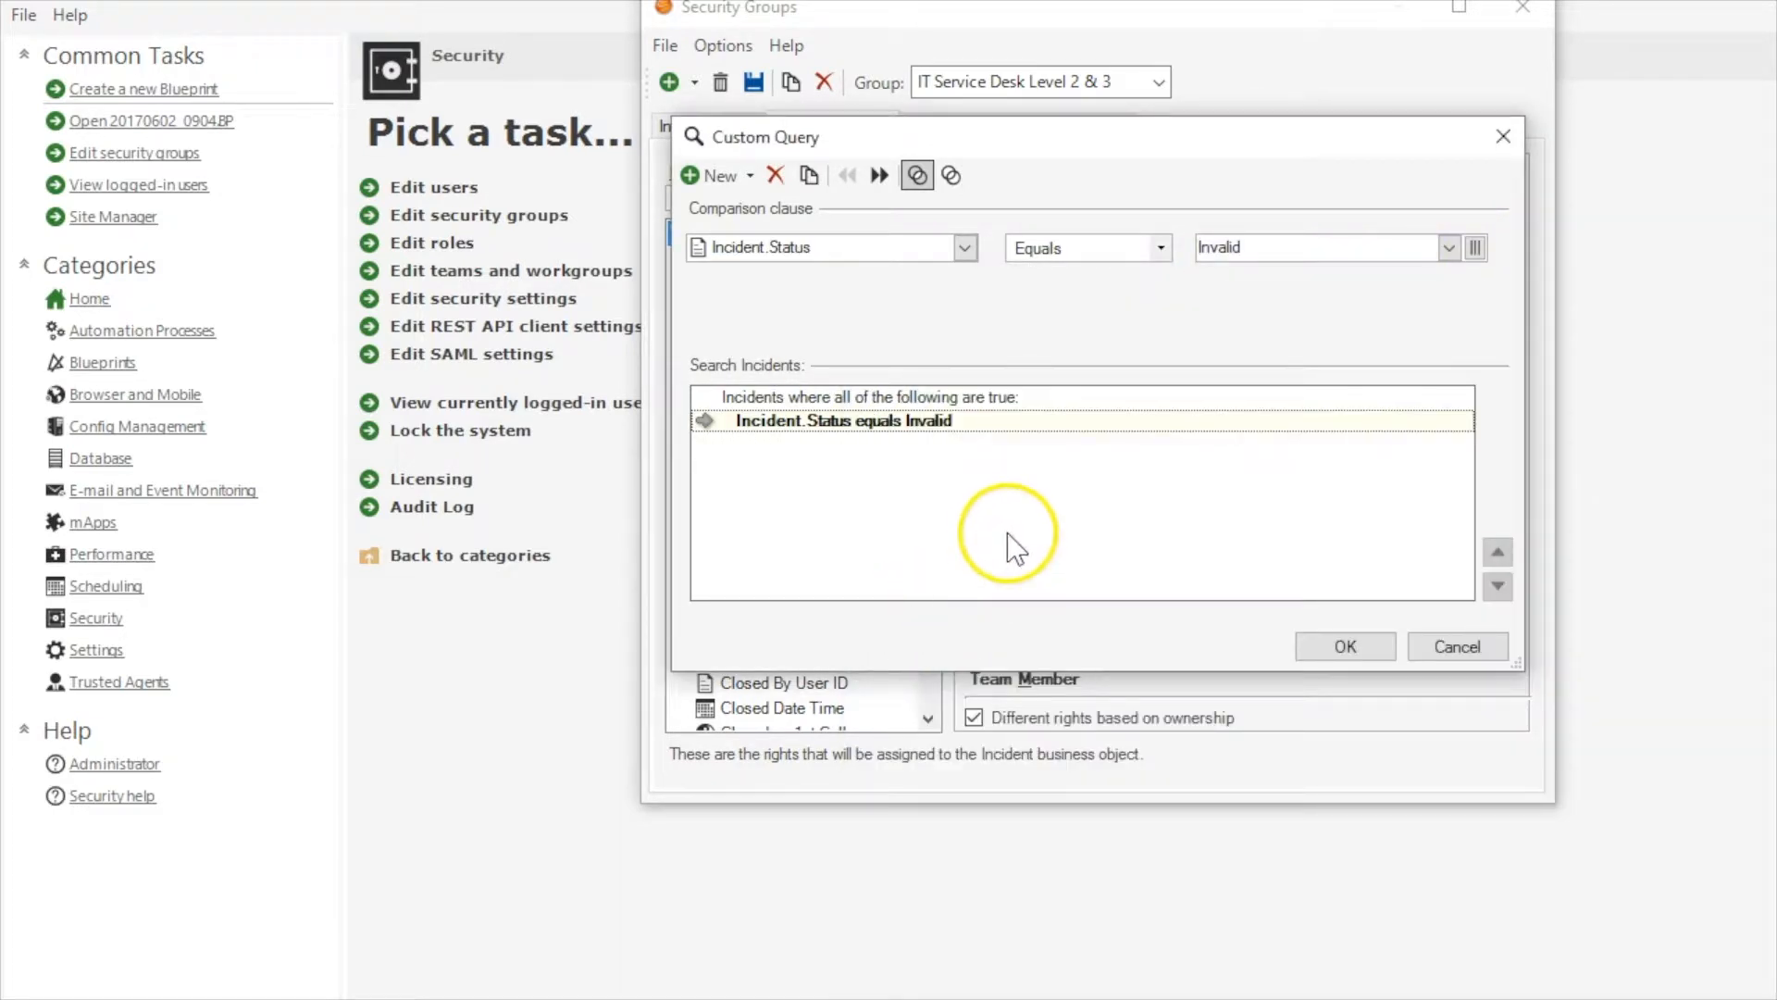
click(1362, 646)
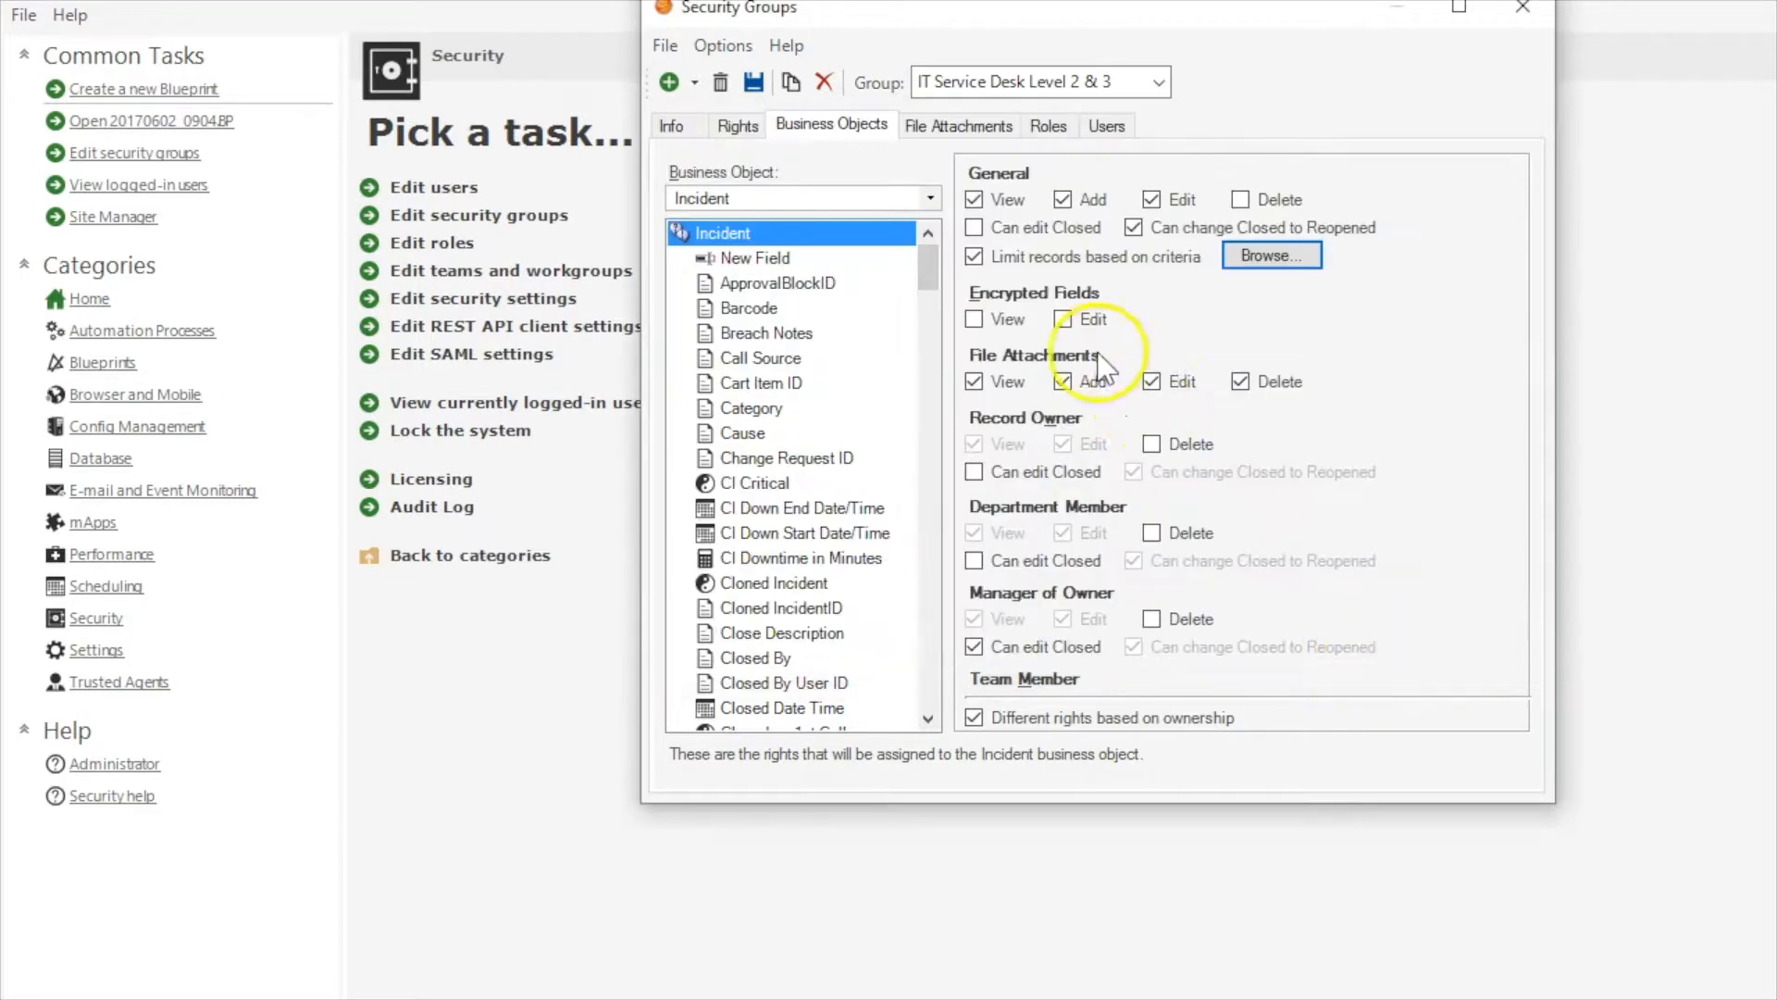
click(754, 83)
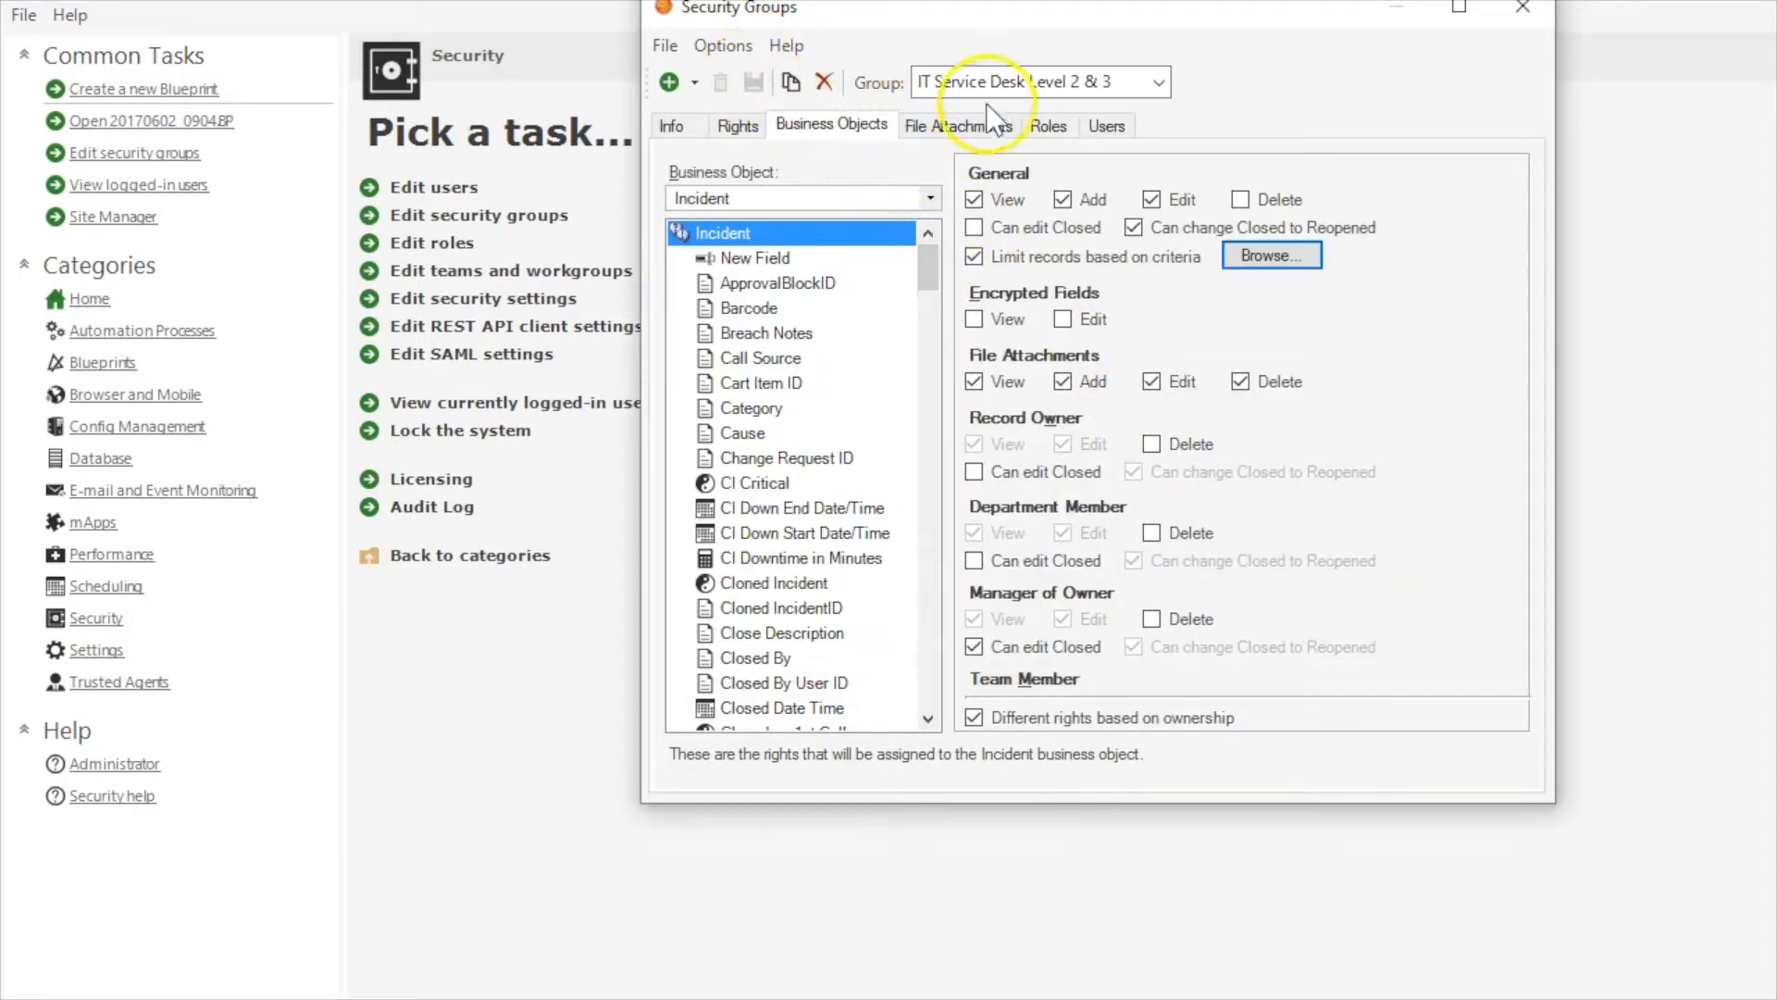
Step: Select the IT Service Desk Manager group and turn on limiting Incident records based on criteria
click(1055, 81)
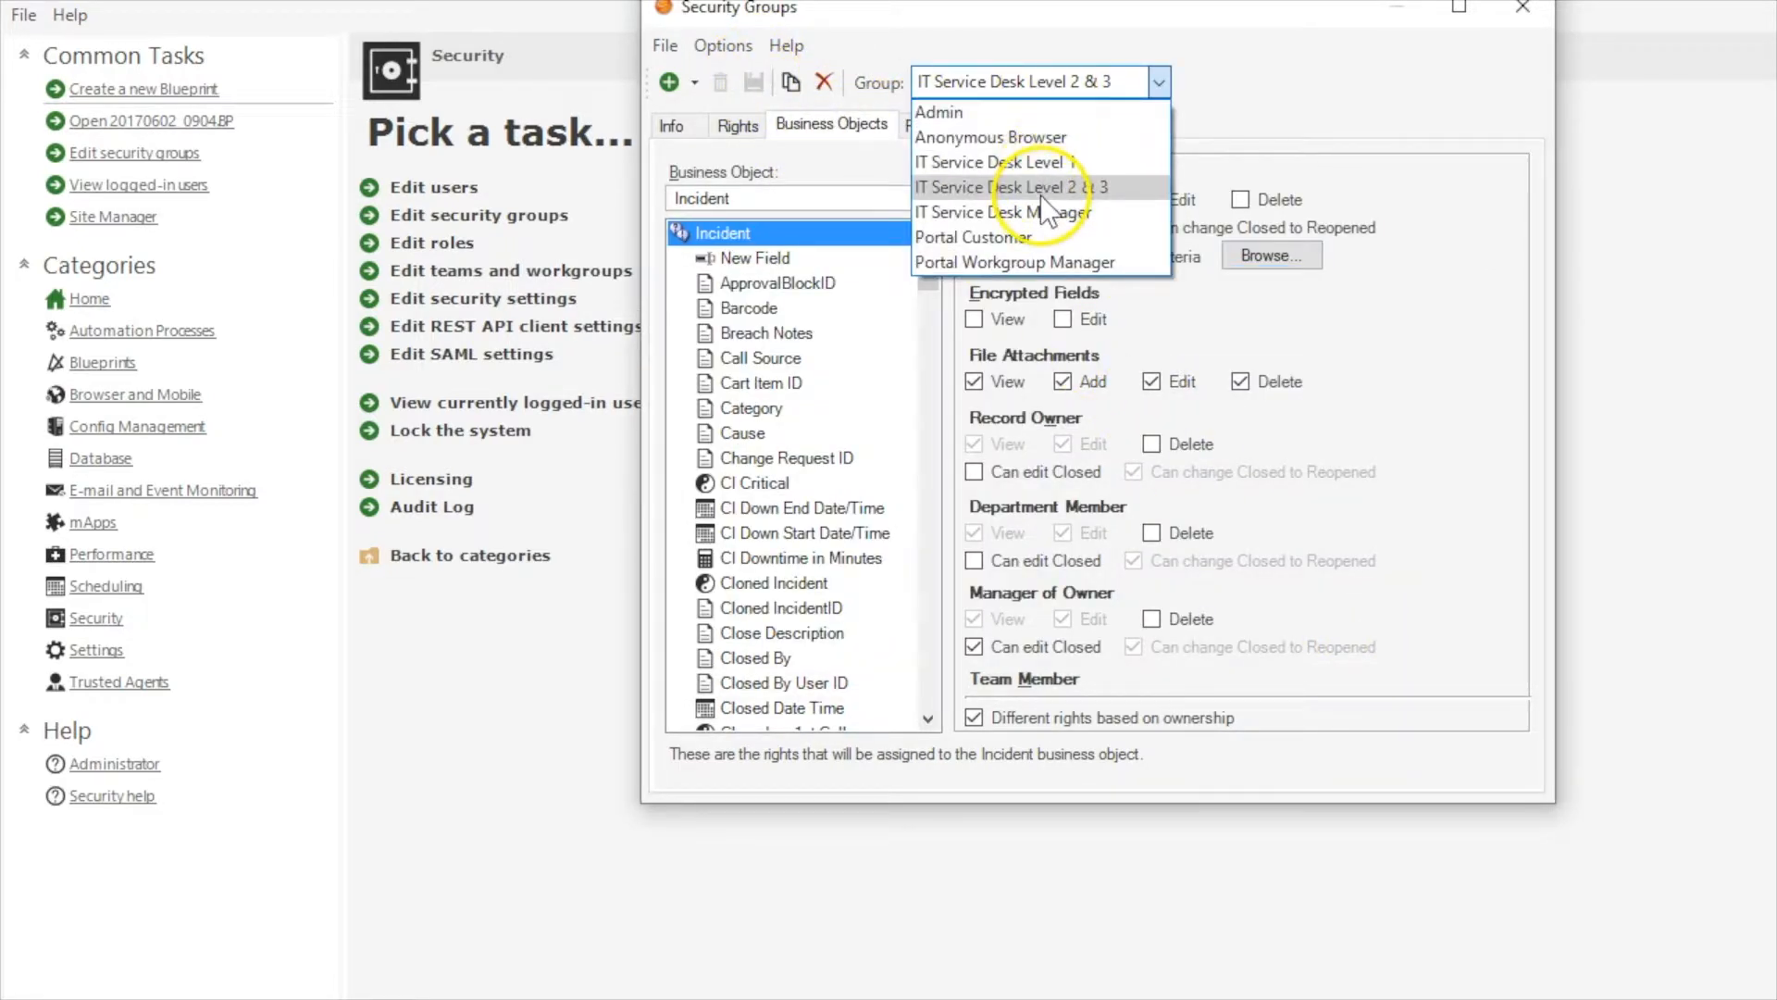
click(981, 220)
click(991, 257)
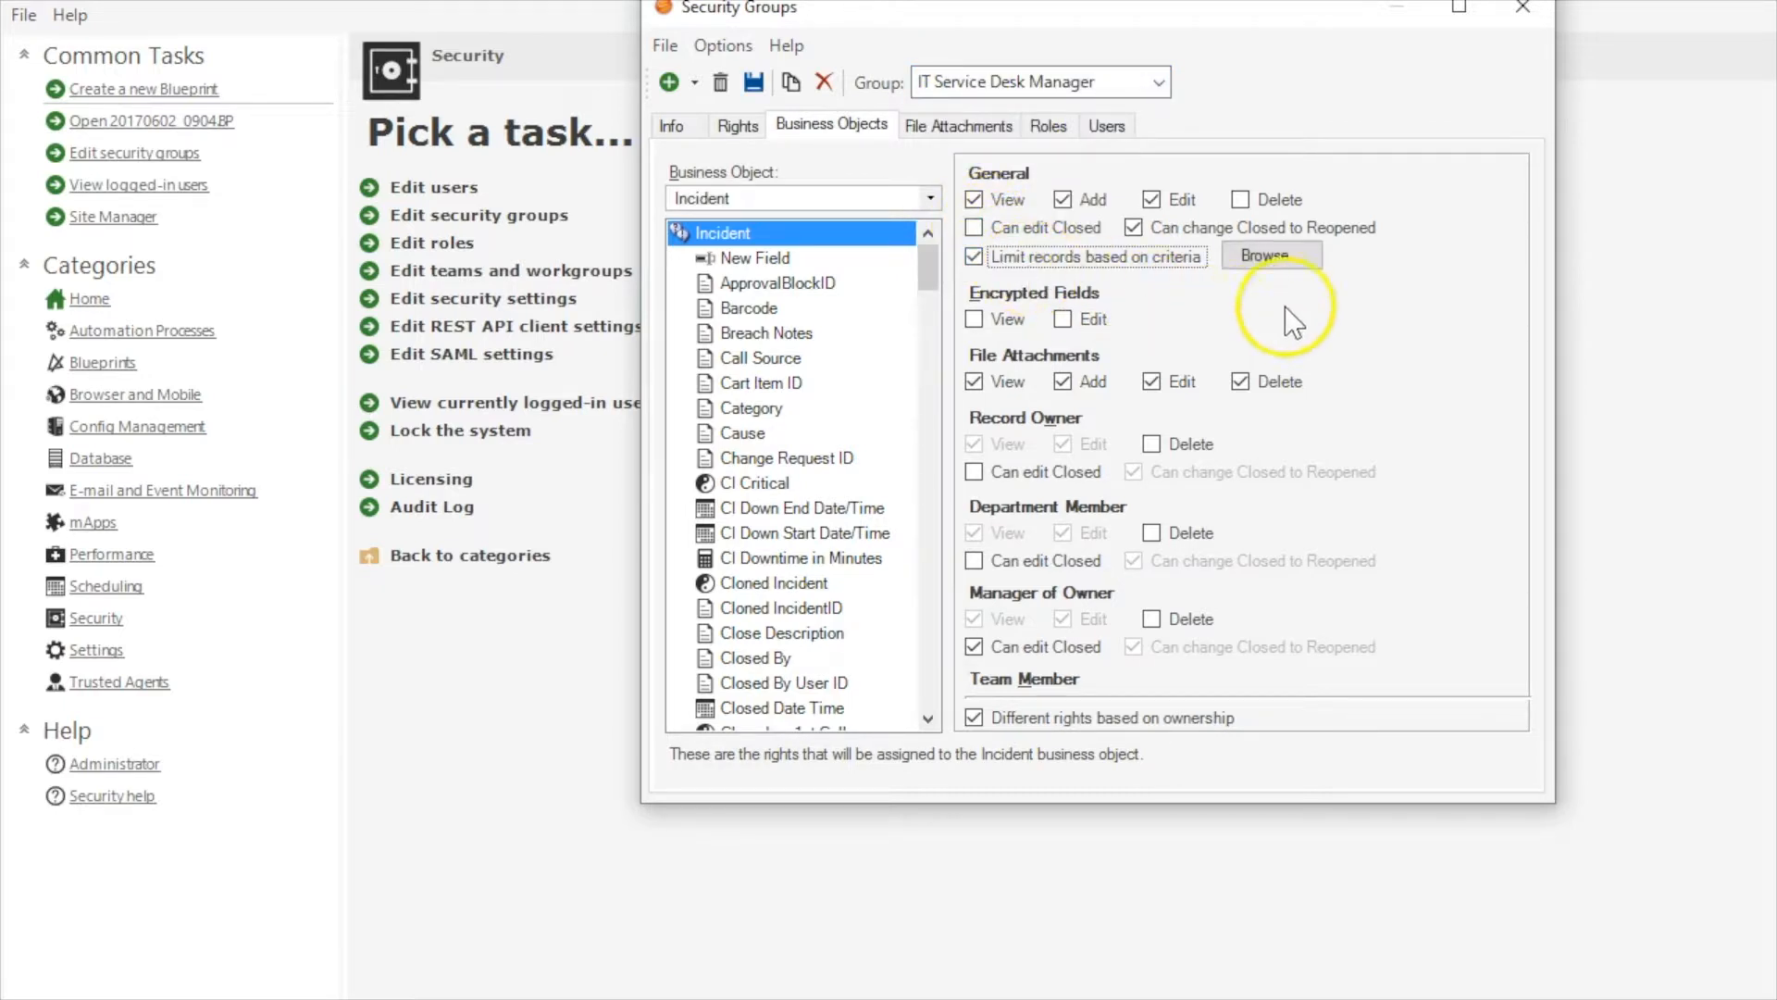
Step: Start the IT Service Desk Manager group's record limit query with the Incident.Status field as the comparison clause
click(1266, 255)
click(961, 246)
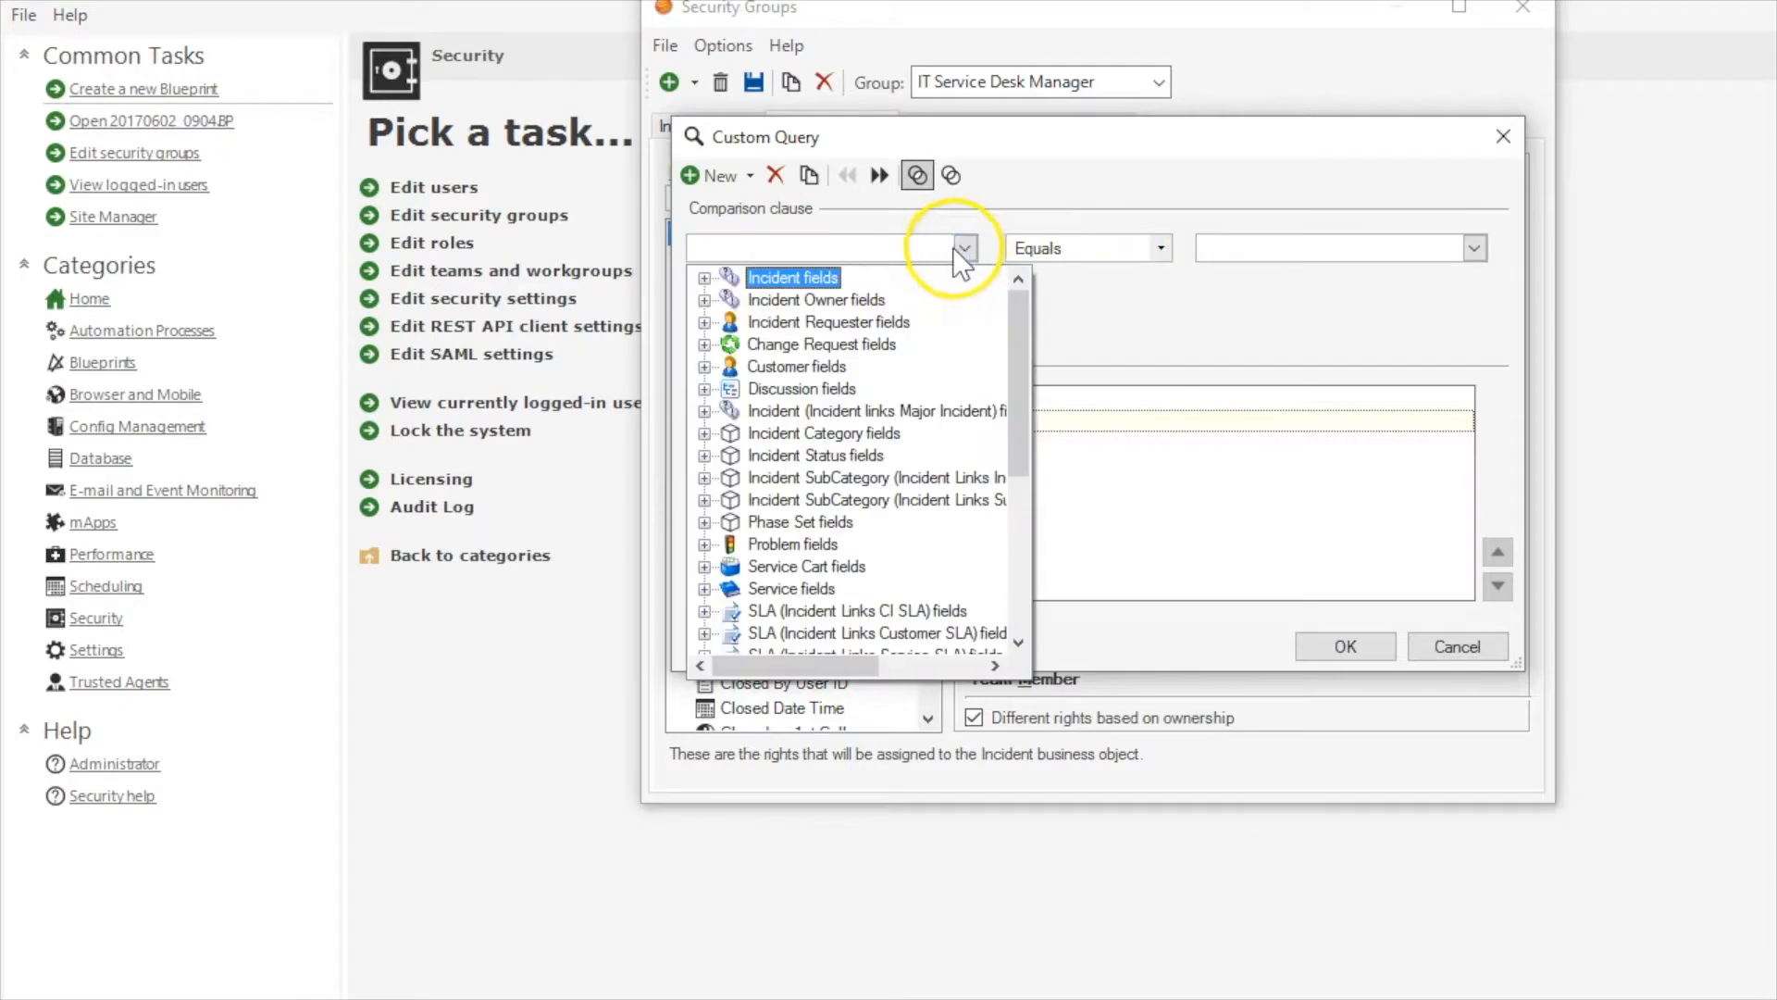
double_click(811, 286)
scroll(796, 389, down, 12)
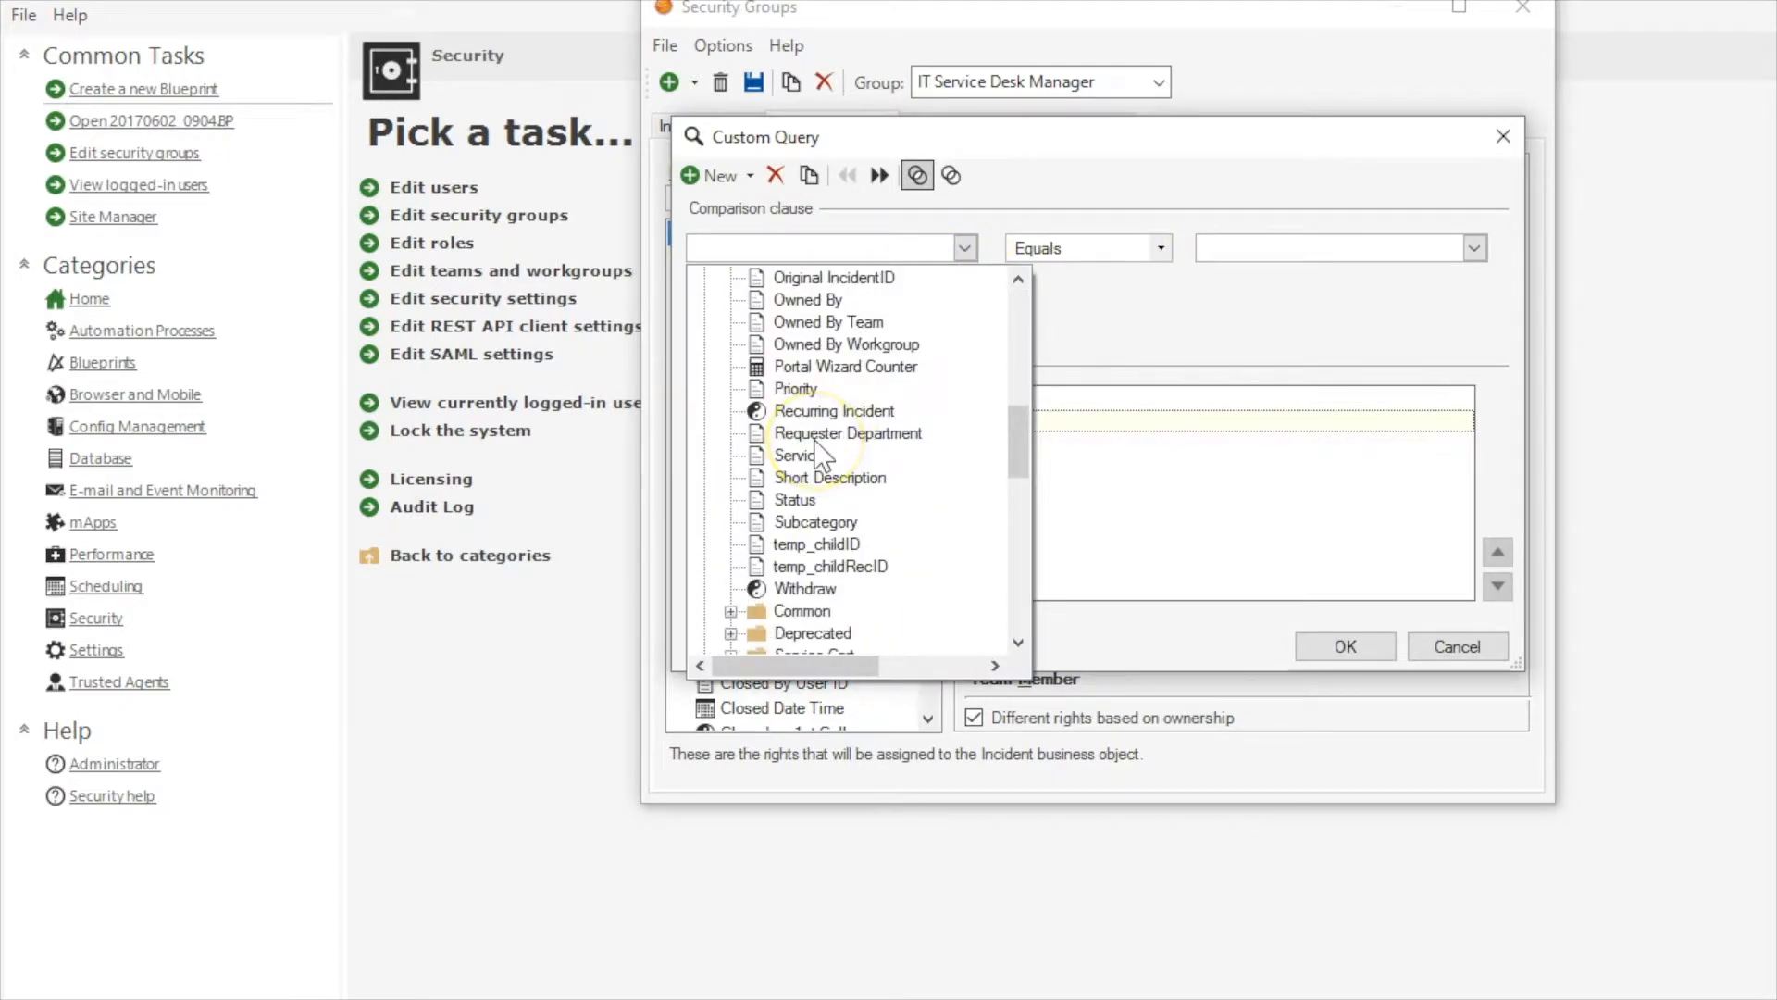
scroll(791, 329, up, 2)
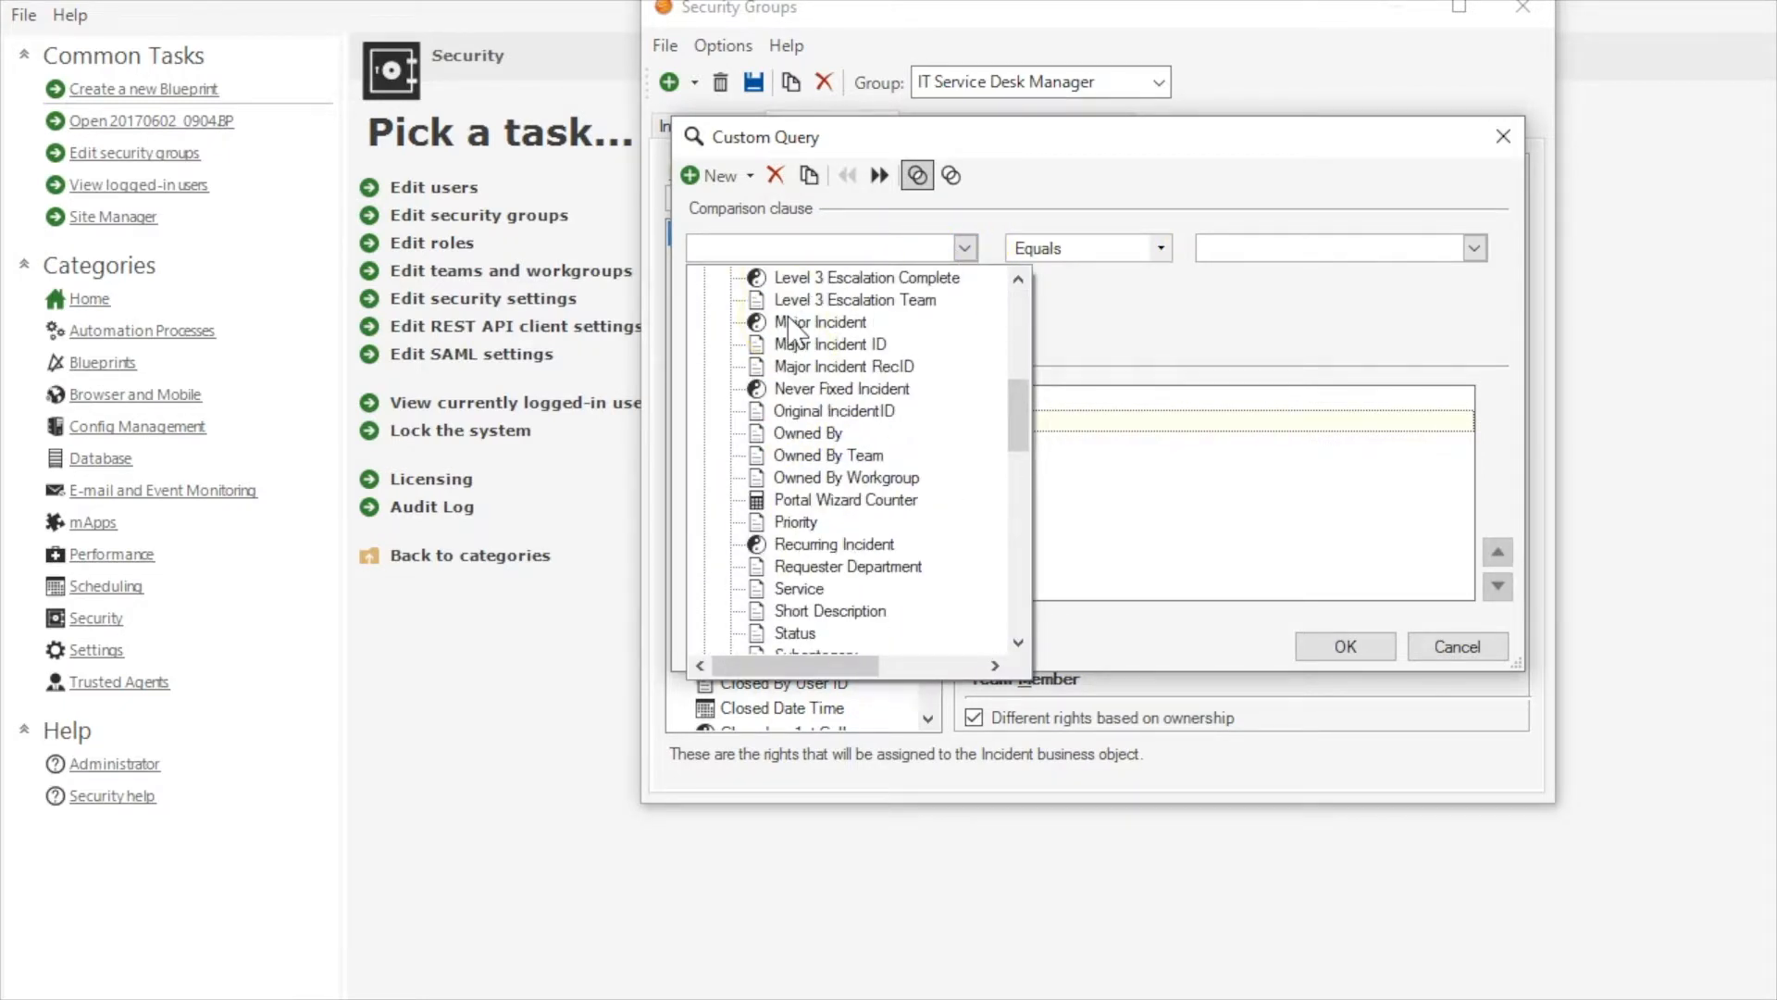
scroll(791, 326, down, 5)
click(796, 299)
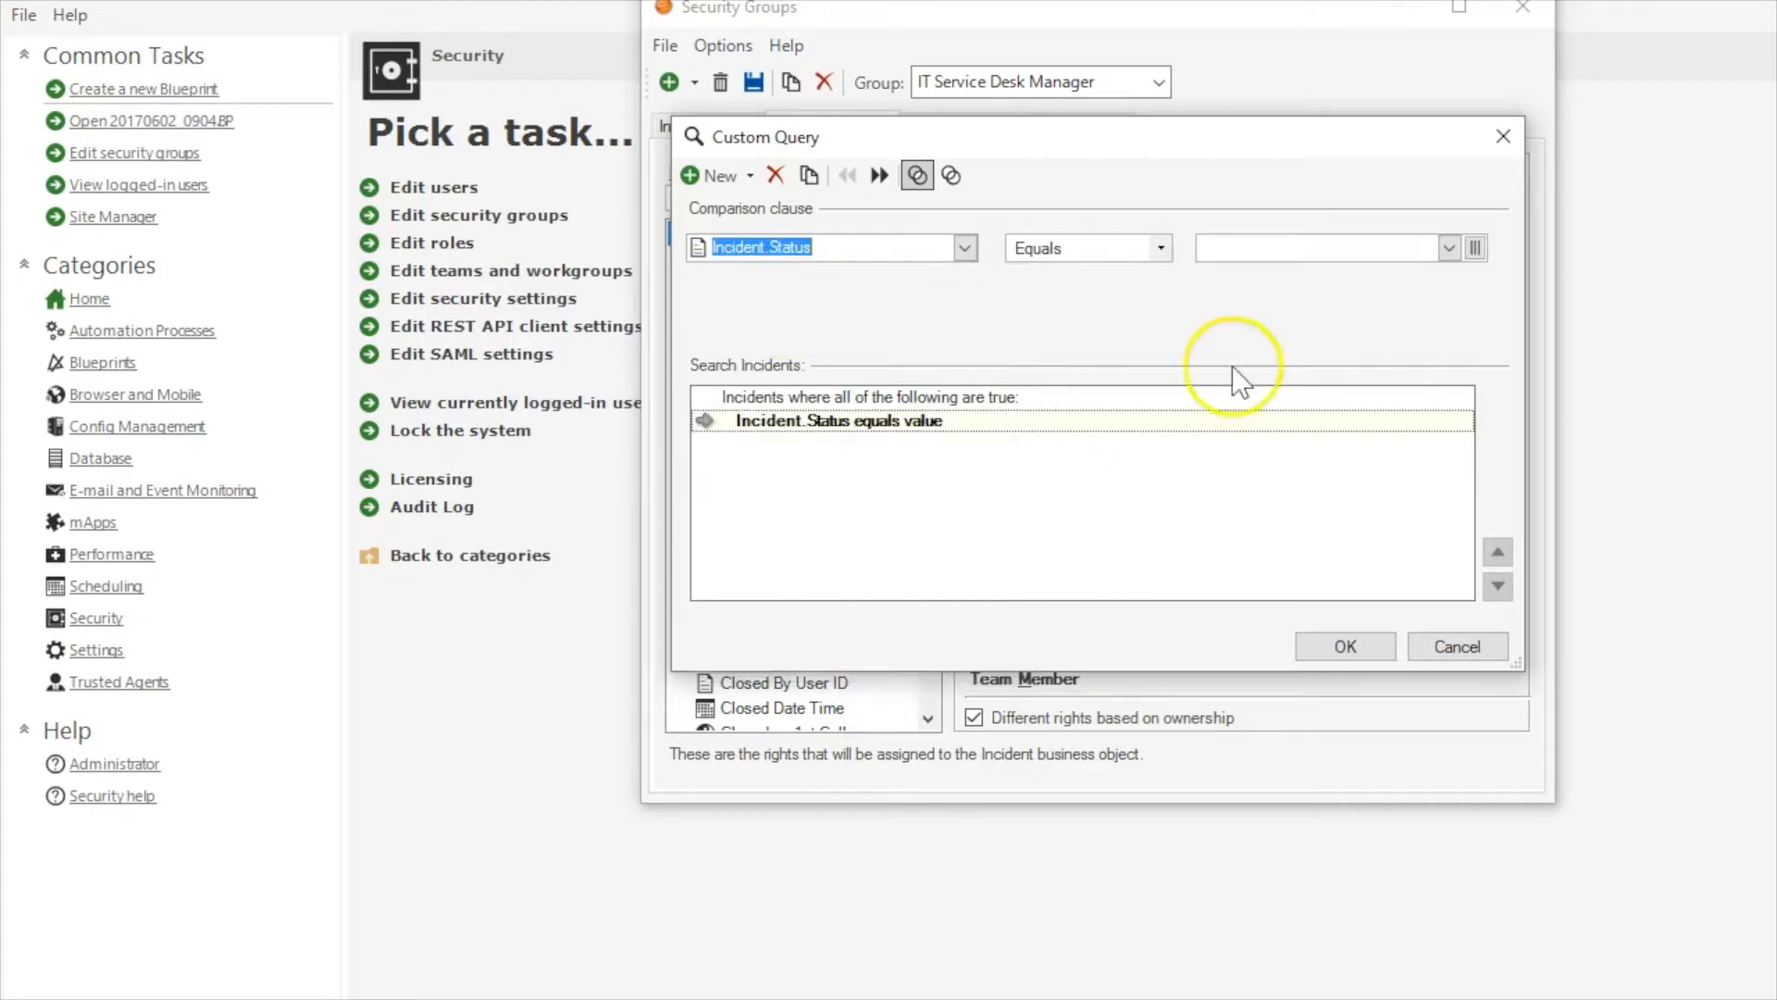
Step: Set the Manager group's status comparison value to Invalid, save the group and close the security group editor
click(1458, 243)
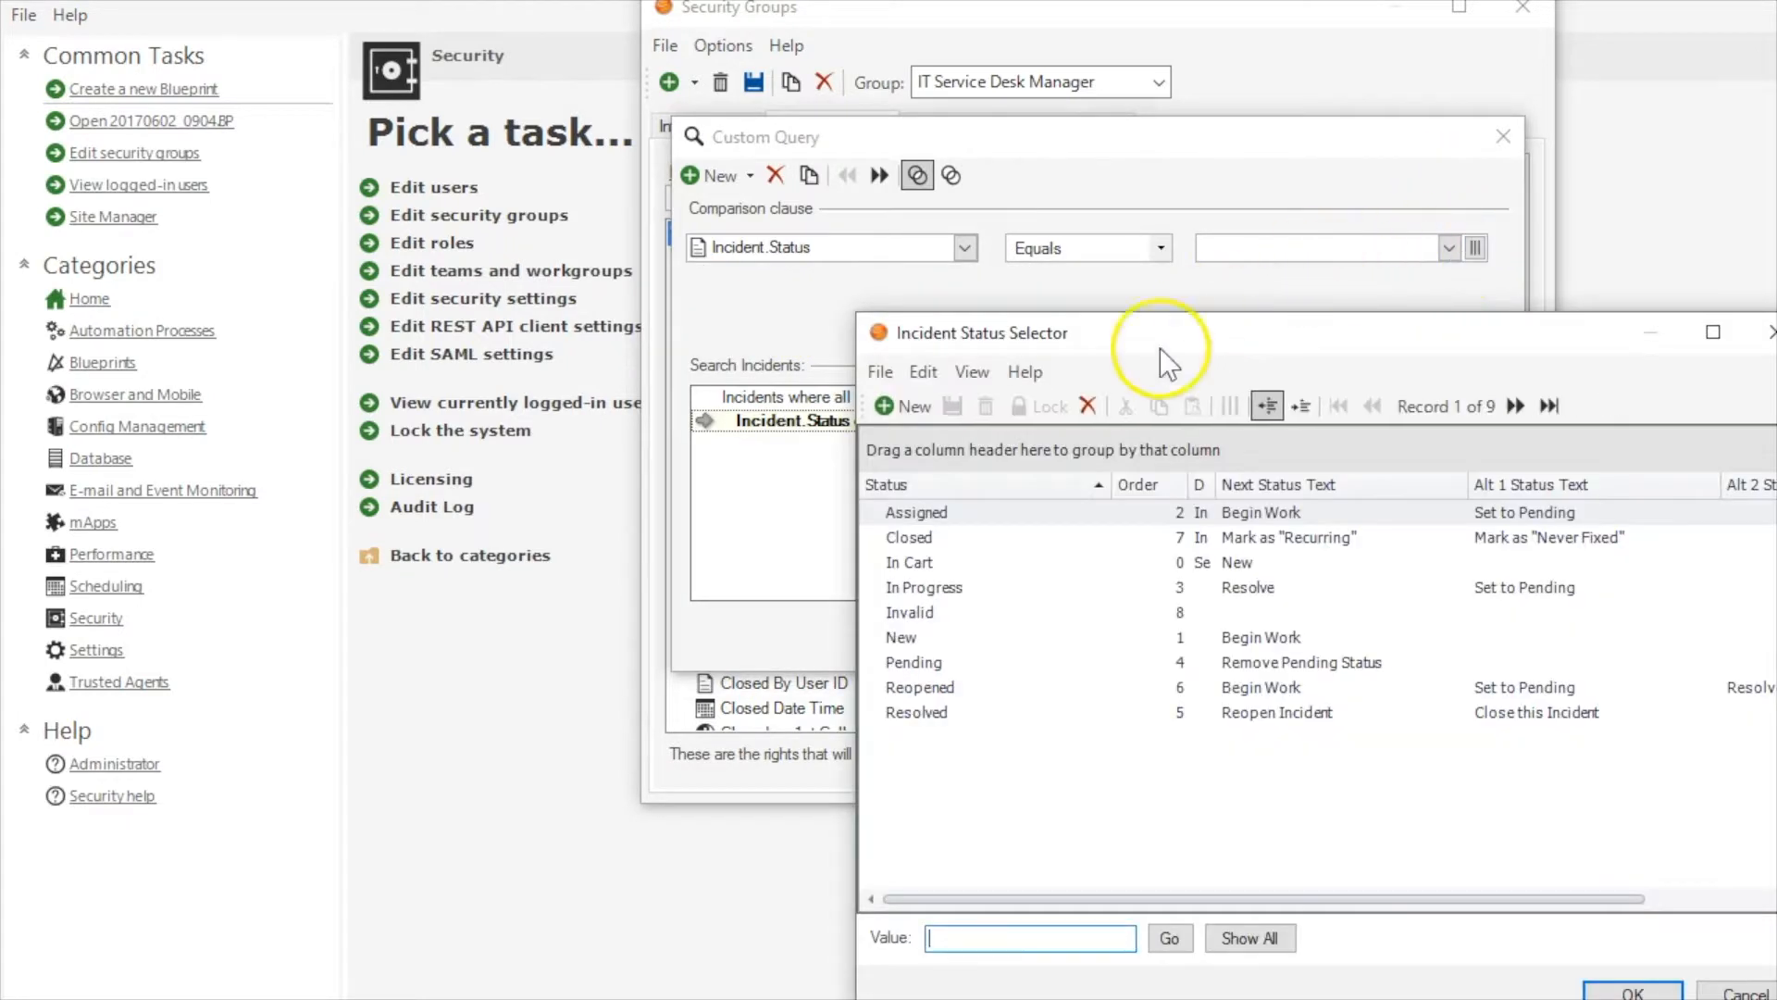
double_click(911, 612)
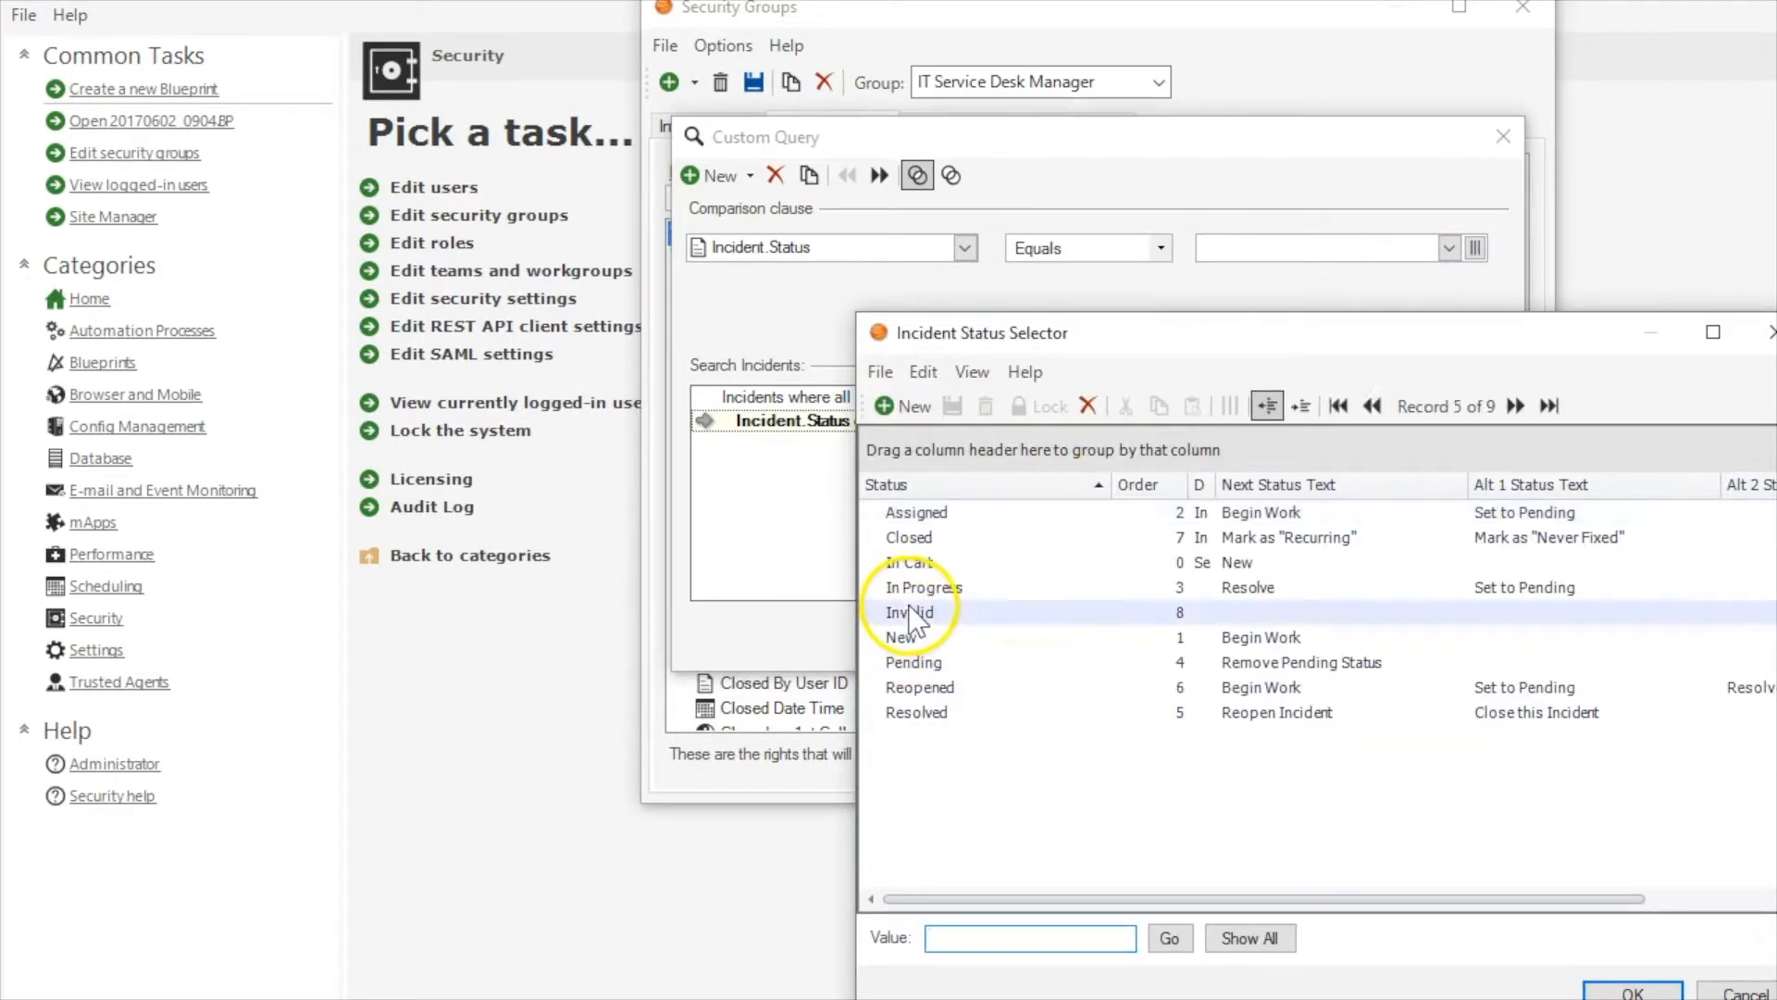
click(1305, 648)
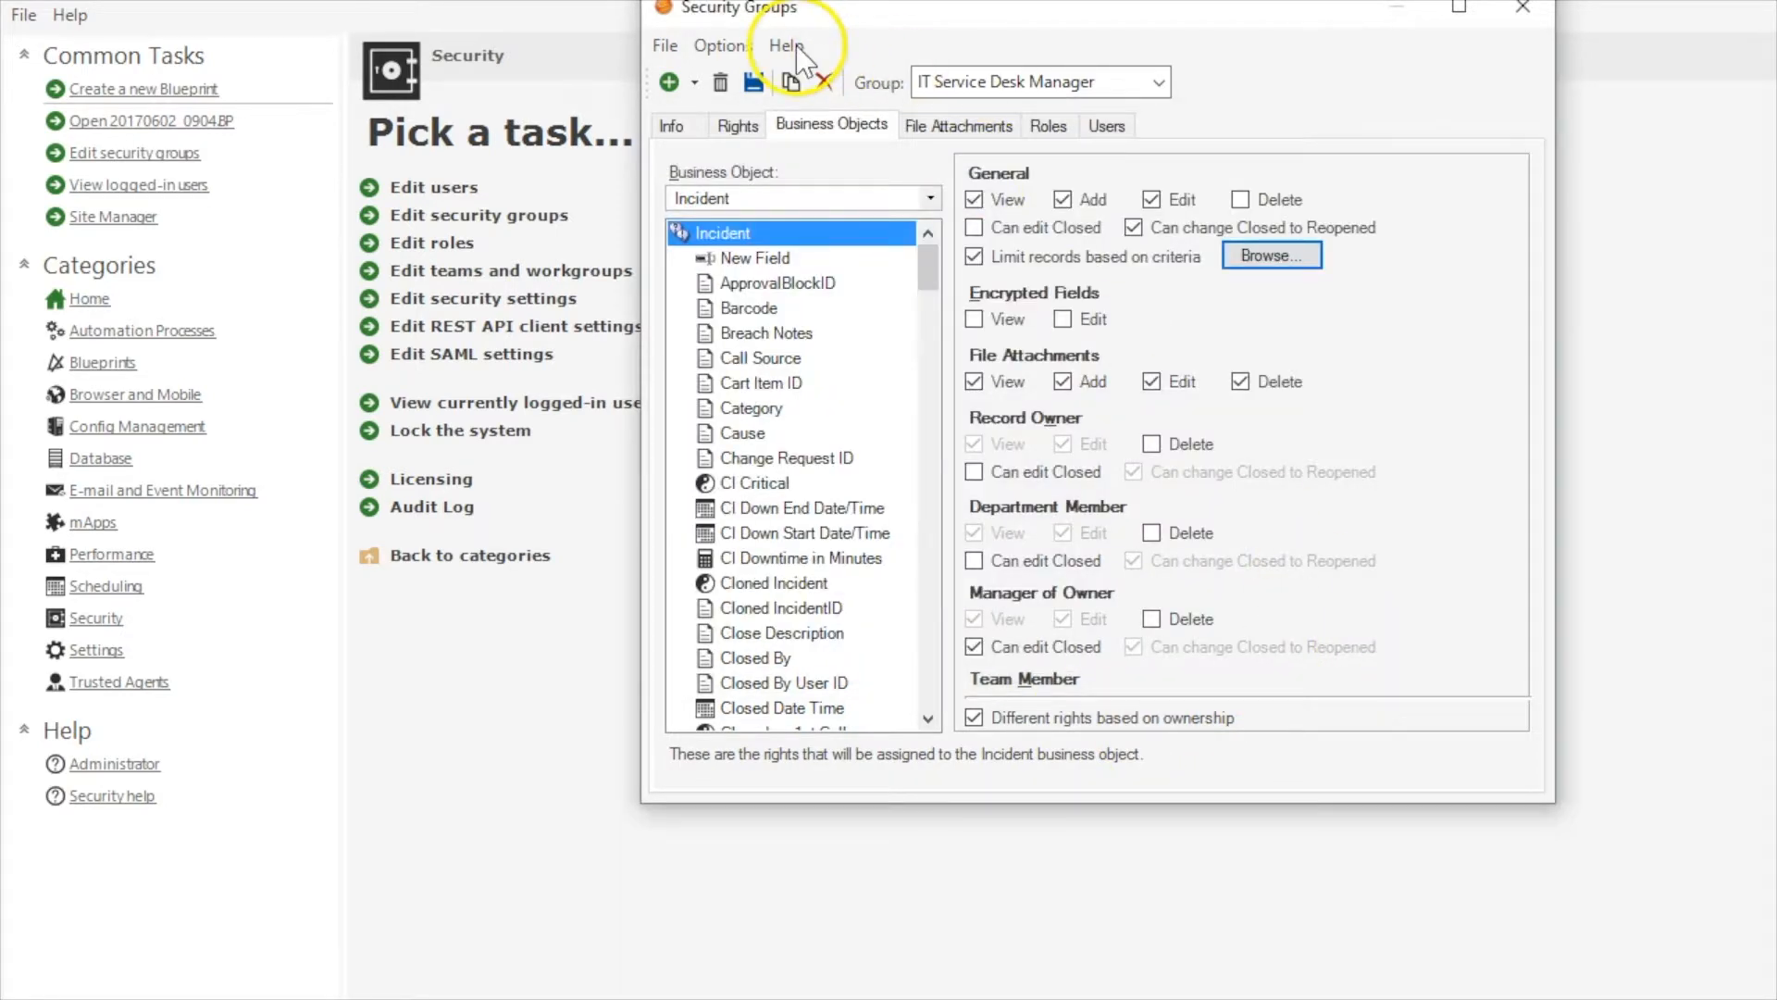
click(753, 81)
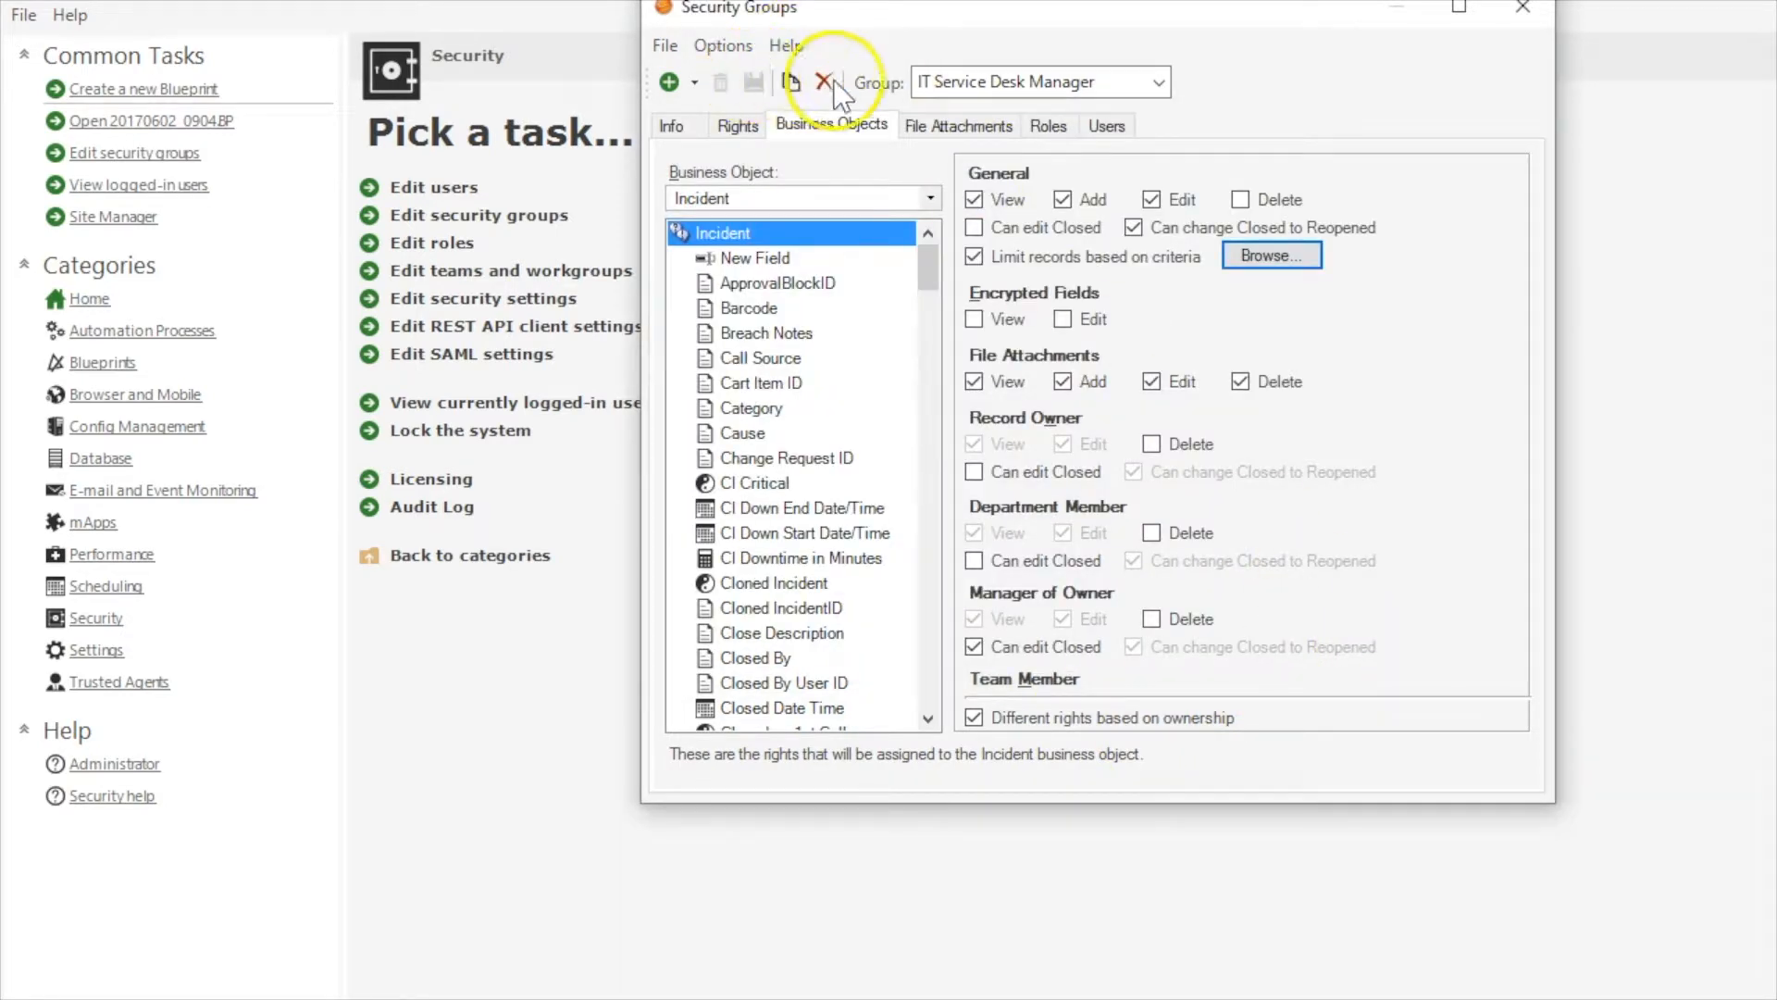
click(1553, 15)
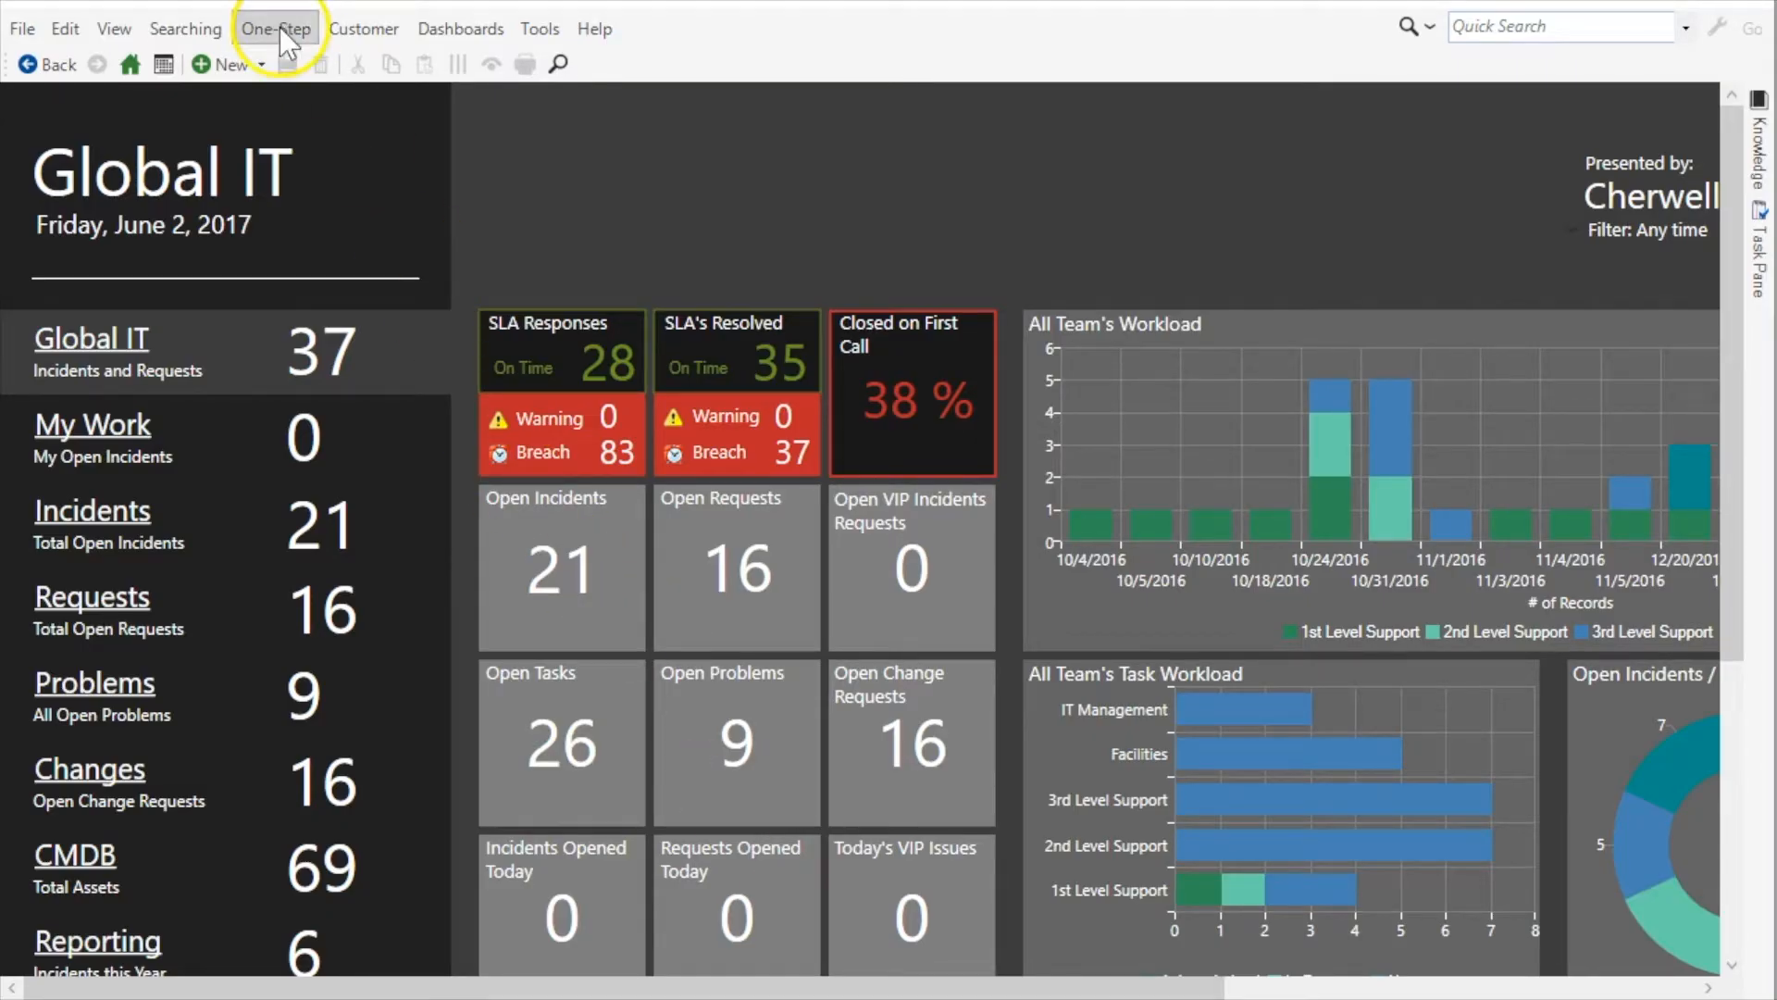
Step: In the Cherwell client, open the One-Step Action Manager and show the actions associated with Incident
click(277, 29)
click(295, 67)
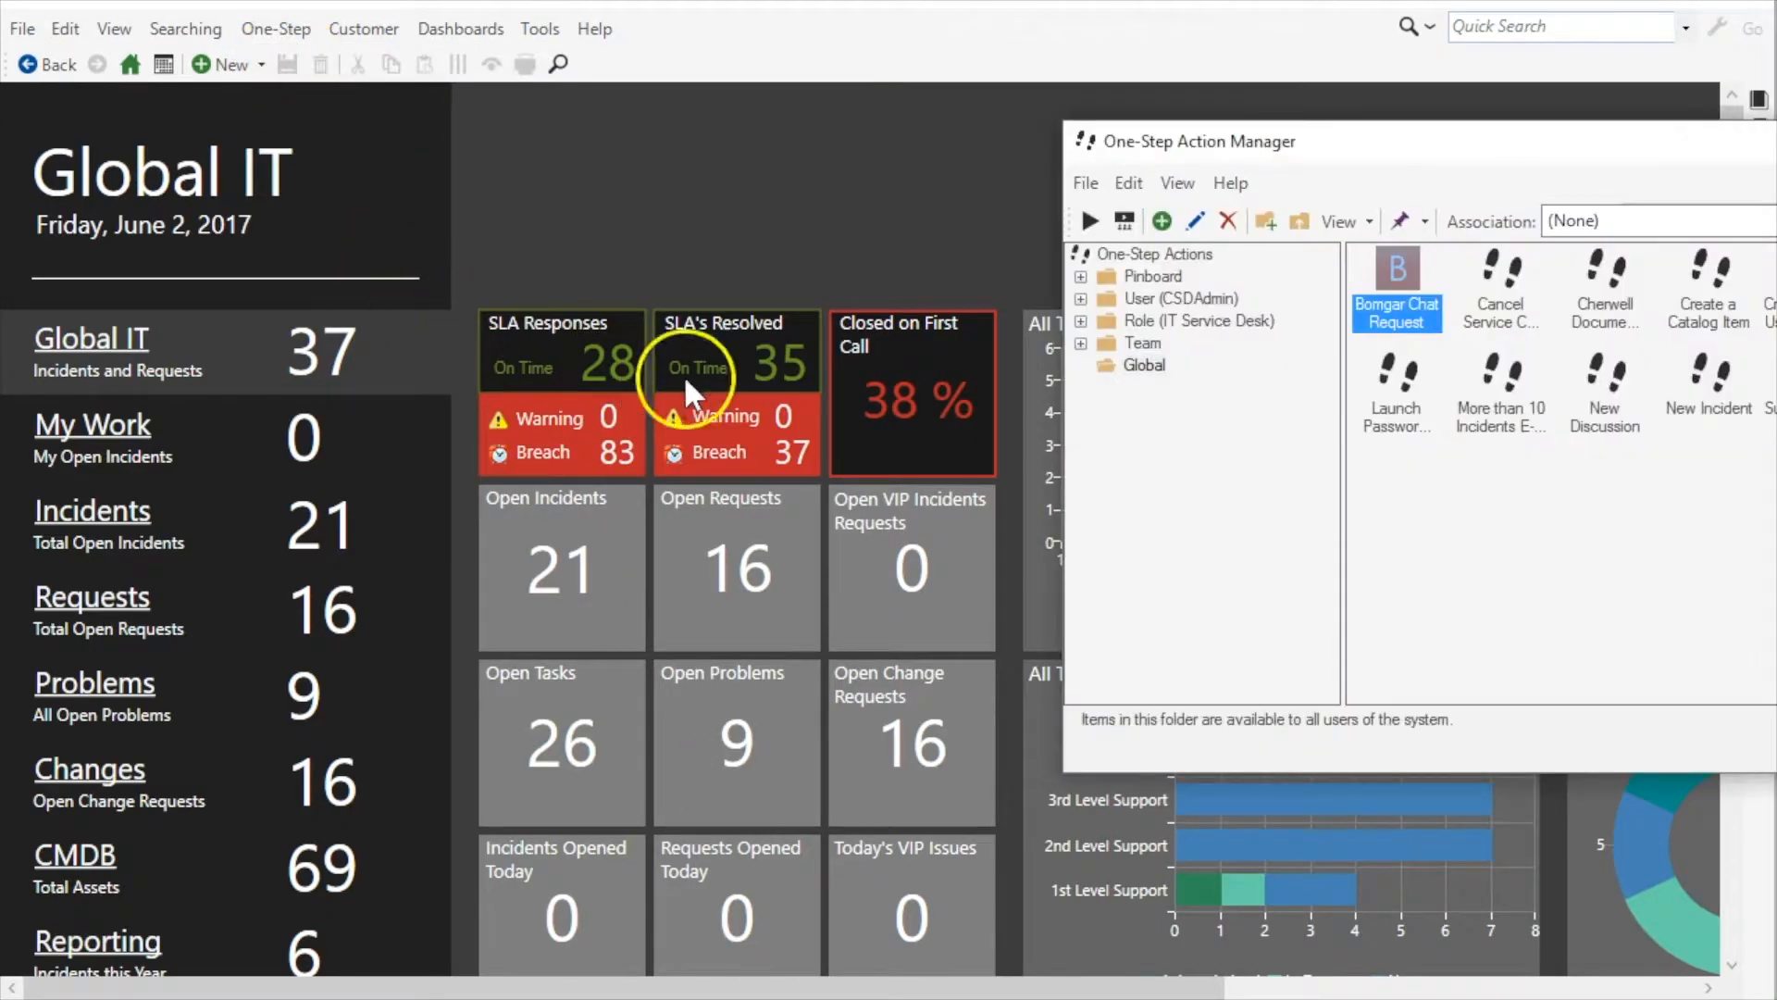
drag(1607, 157, 671, 198)
click(752, 271)
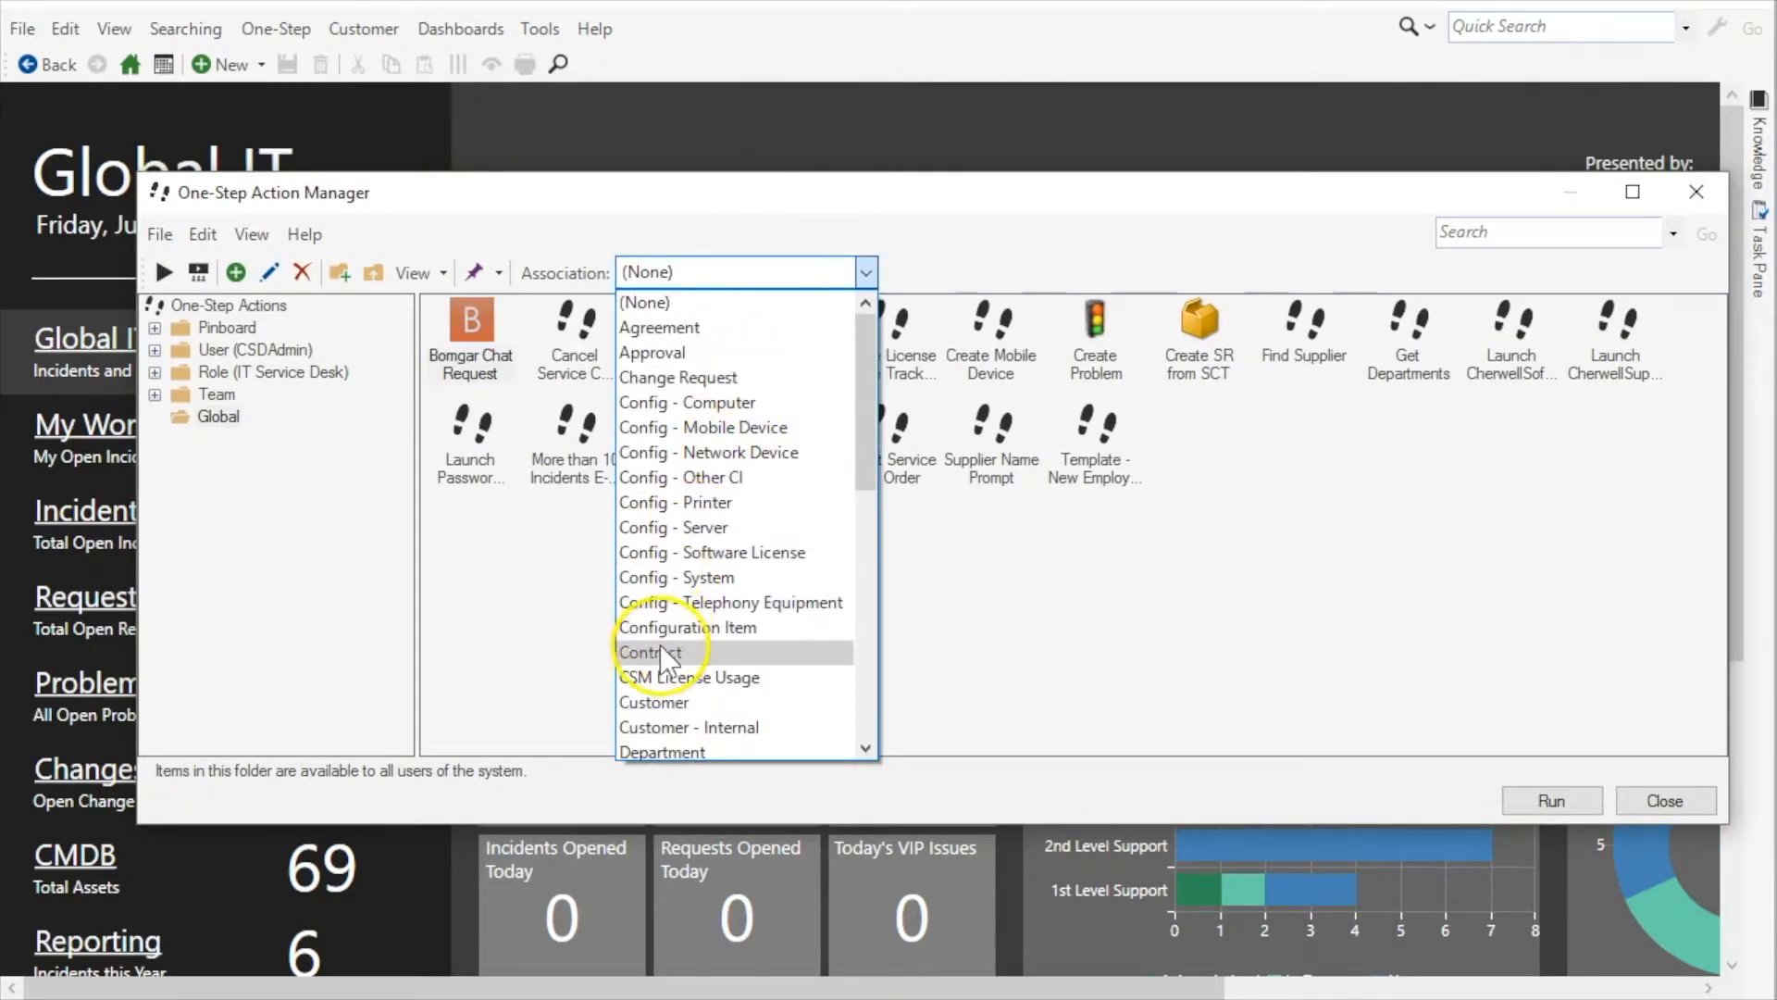
scroll(659, 648, down, 5)
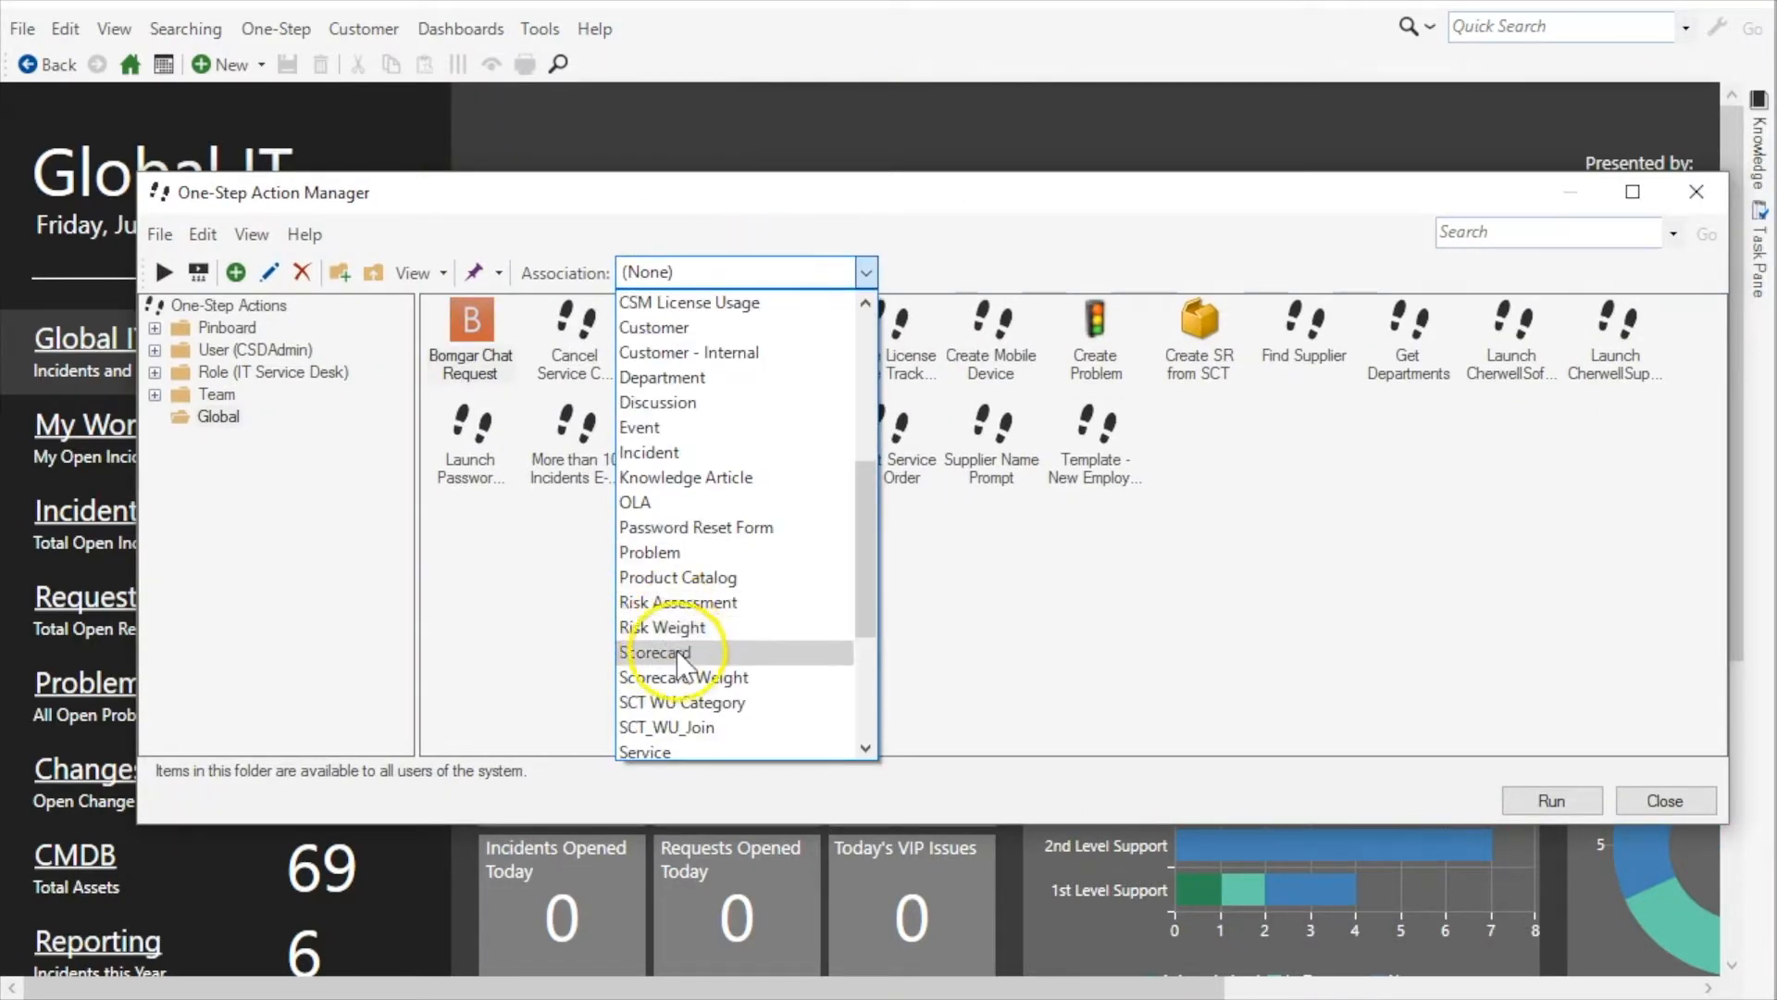
click(665, 455)
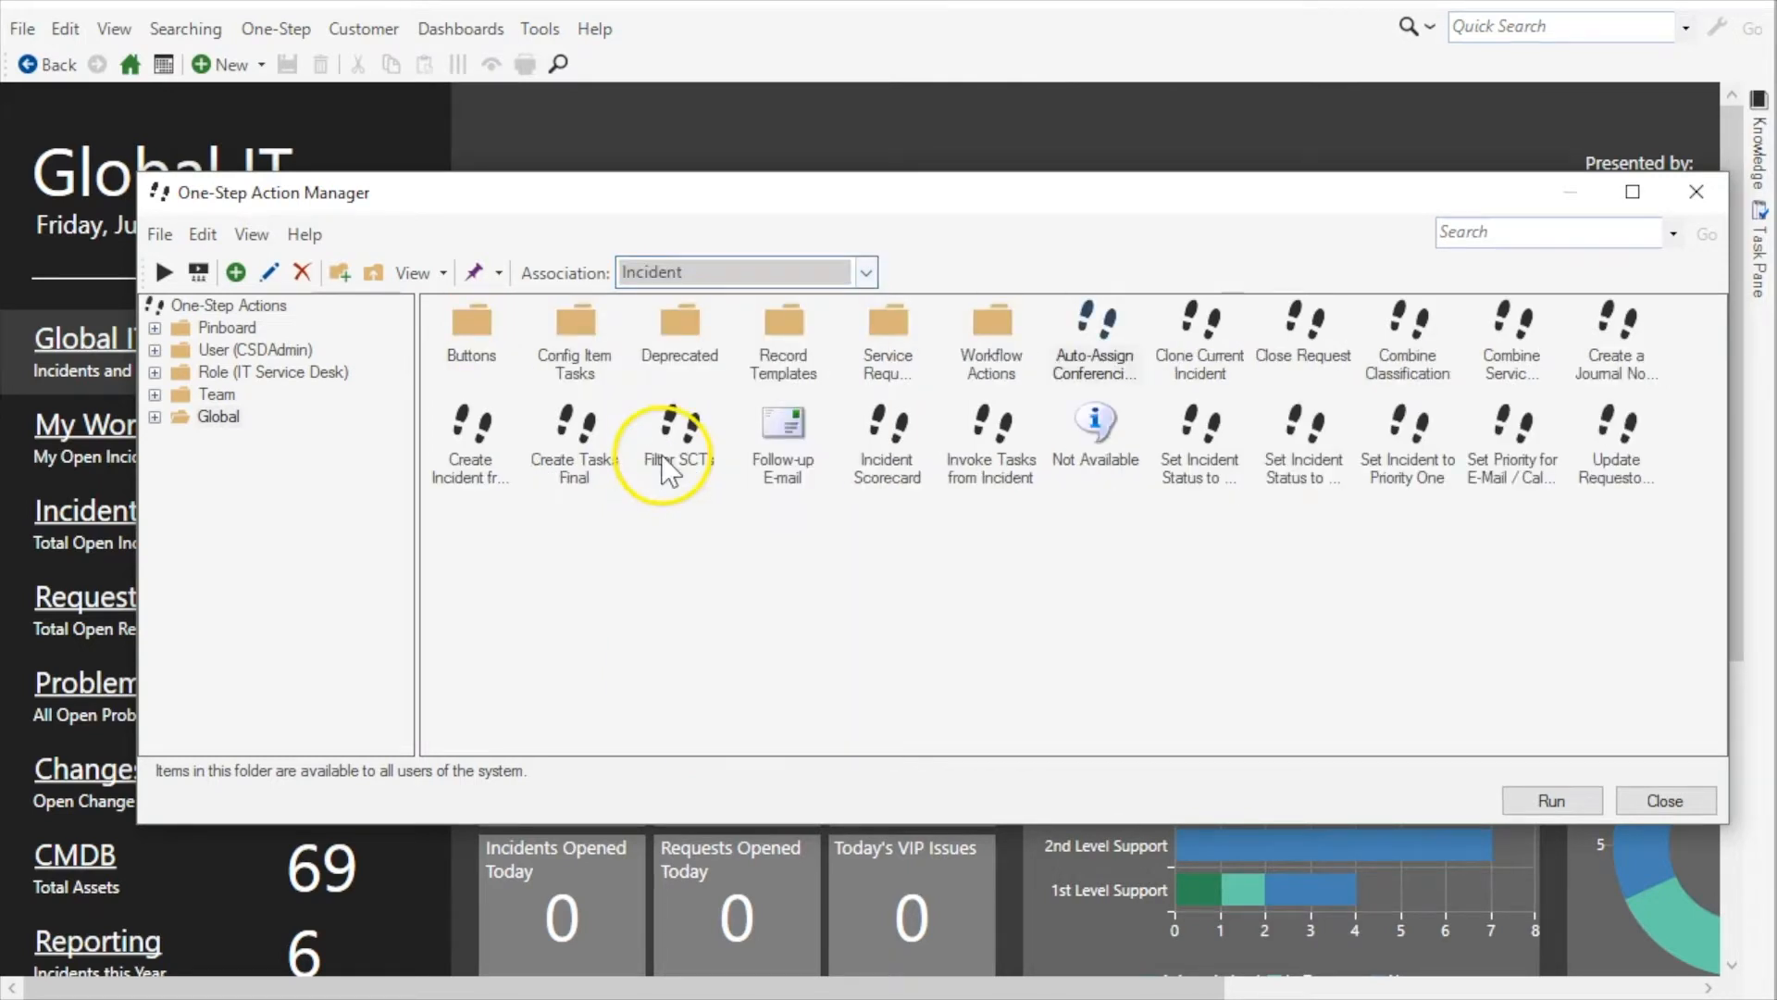
Step: Create a new Incident One-Step named Invalid Ticket in the current user's folder
click(213, 350)
right_click(743, 503)
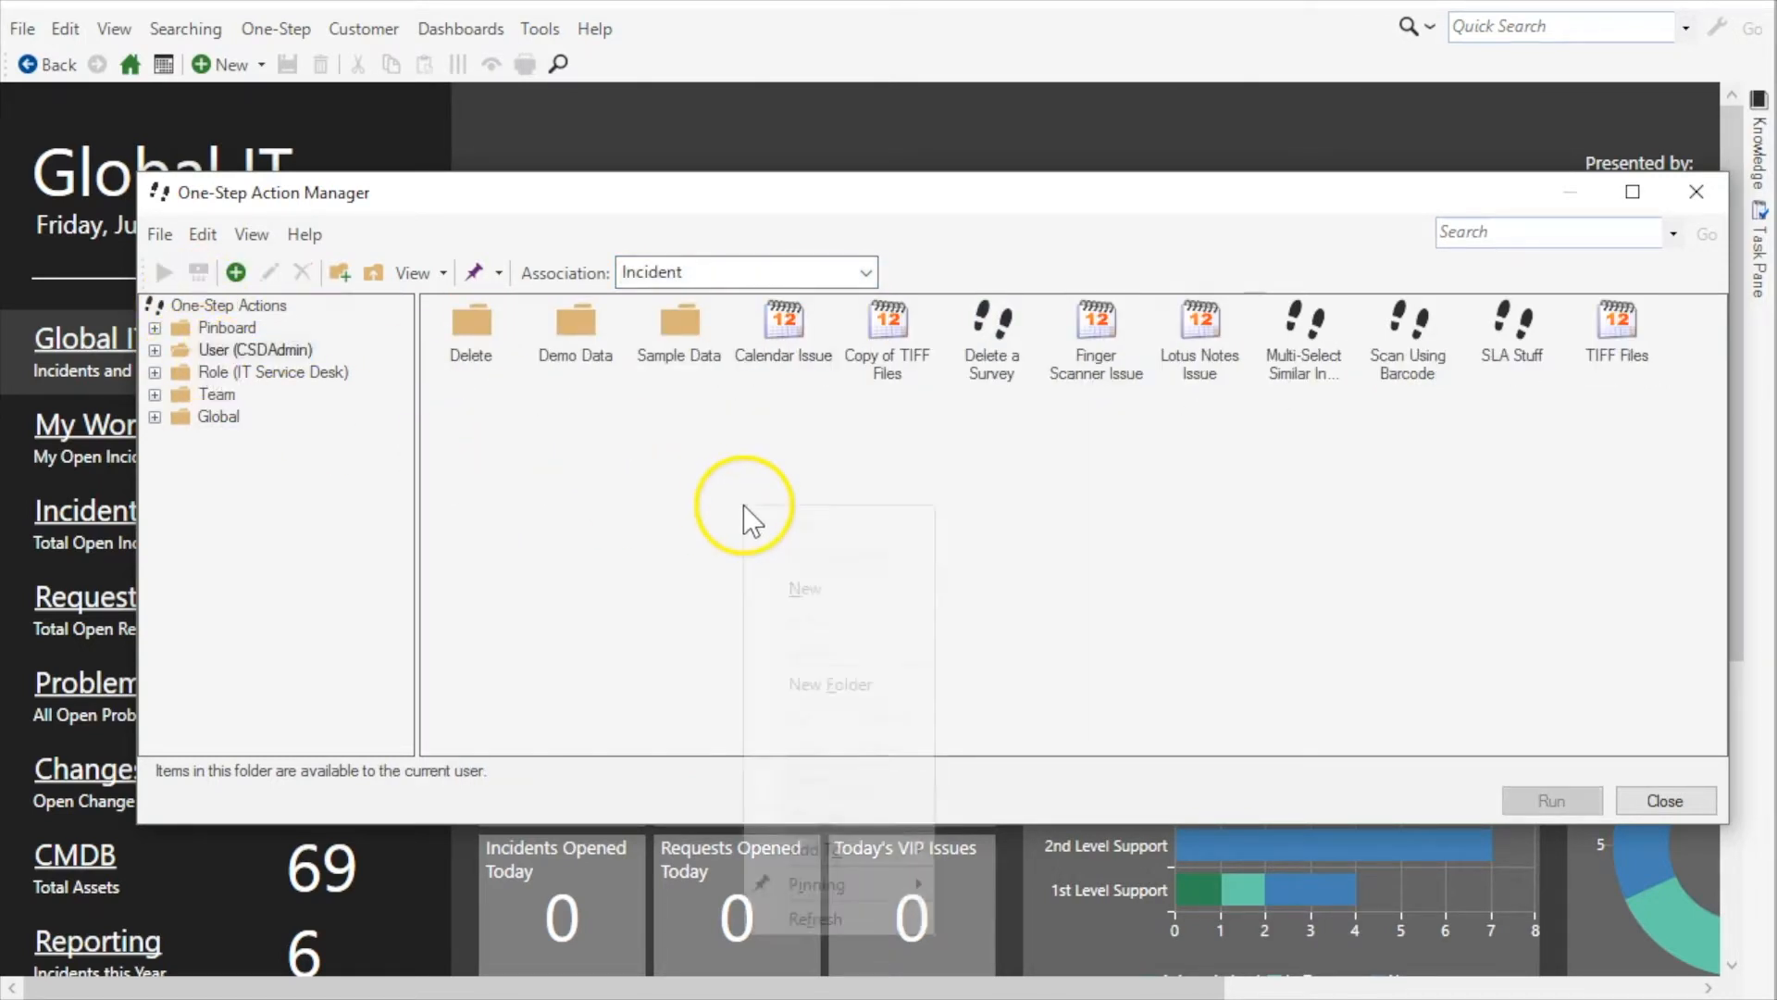
click(798, 596)
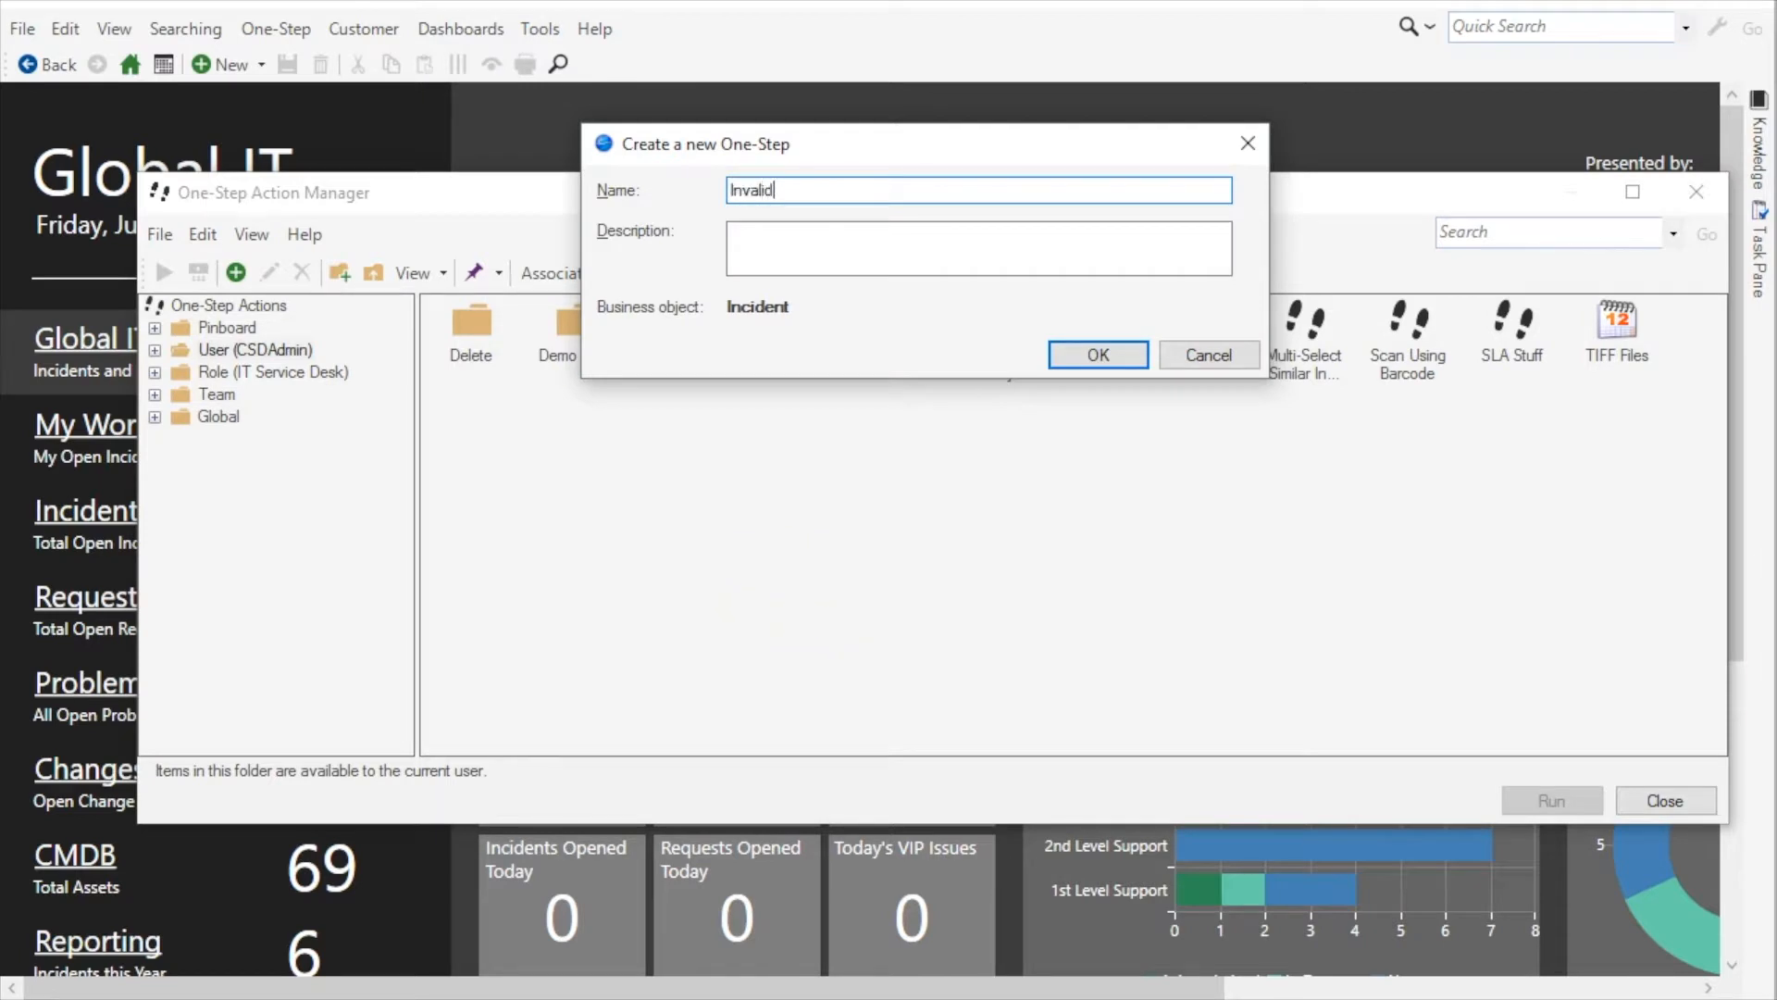
text(Invalid Ticket)
key(Return)
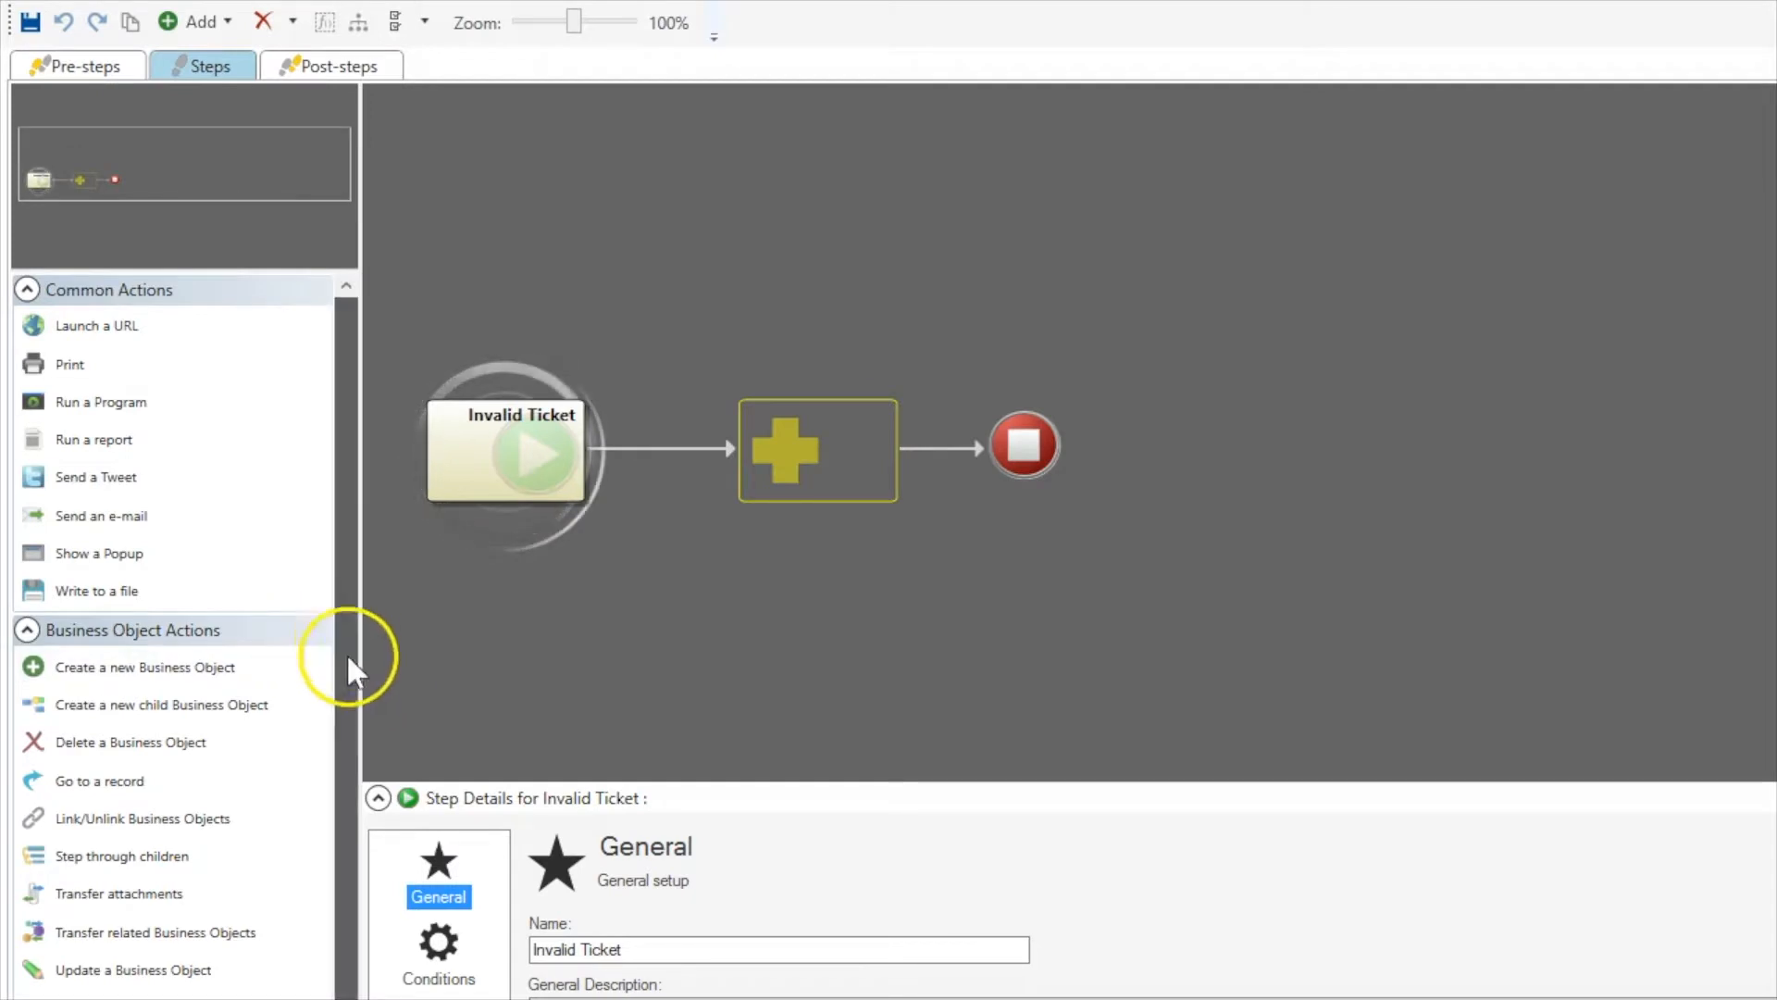
Step: Add an Update a Business Object step to the Invalid Ticket One-Step and set its Status field to Invalid
drag(347, 652, 354, 737)
drag(162, 889, 781, 463)
click(438, 954)
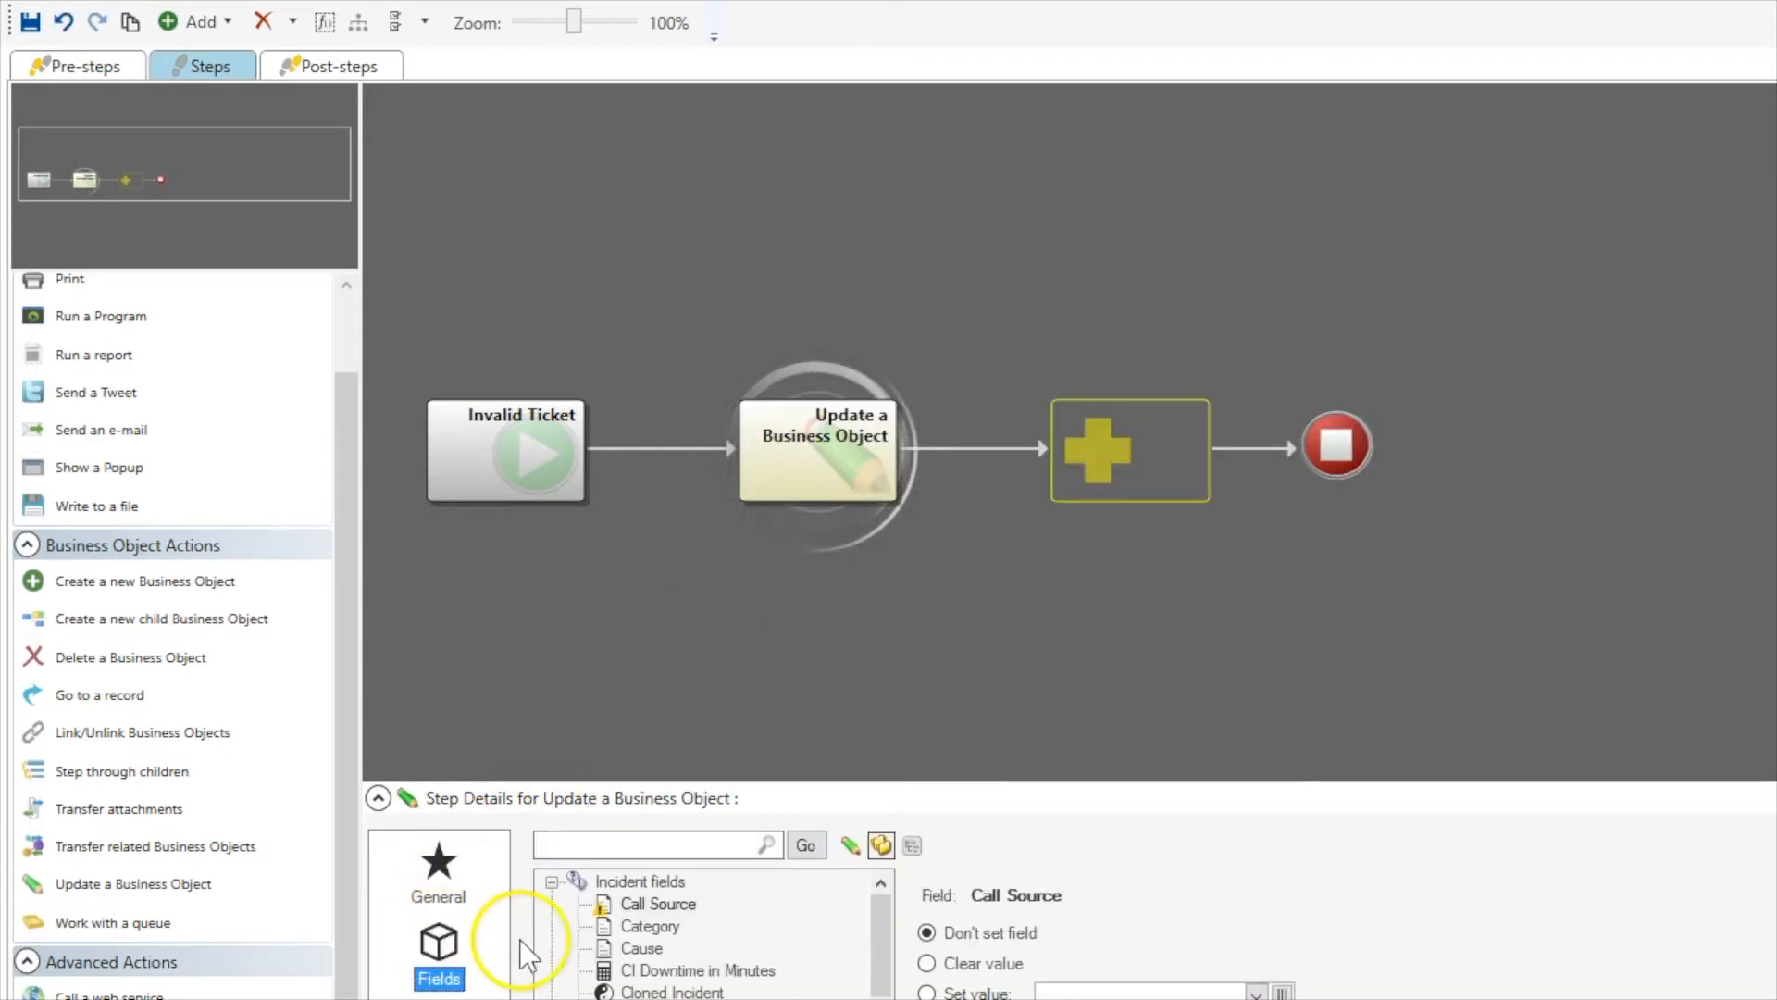
drag(871, 930, 879, 999)
click(649, 948)
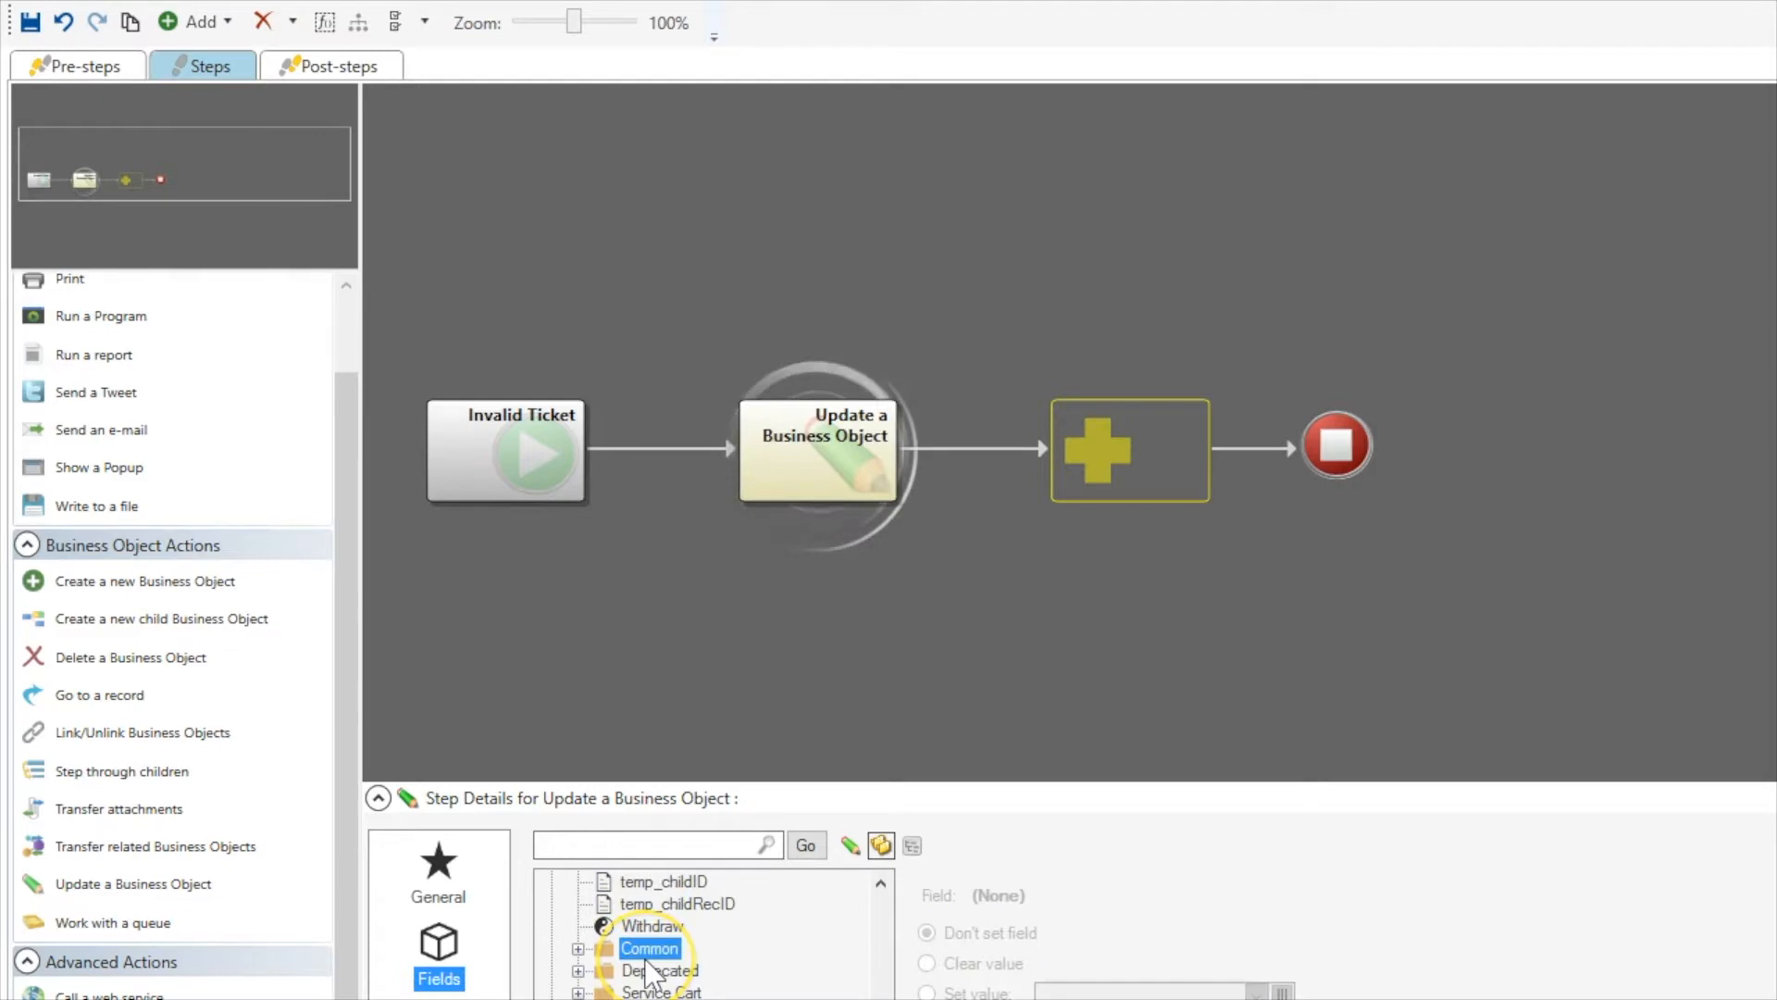
scroll(651, 972, up, 1)
click(642, 903)
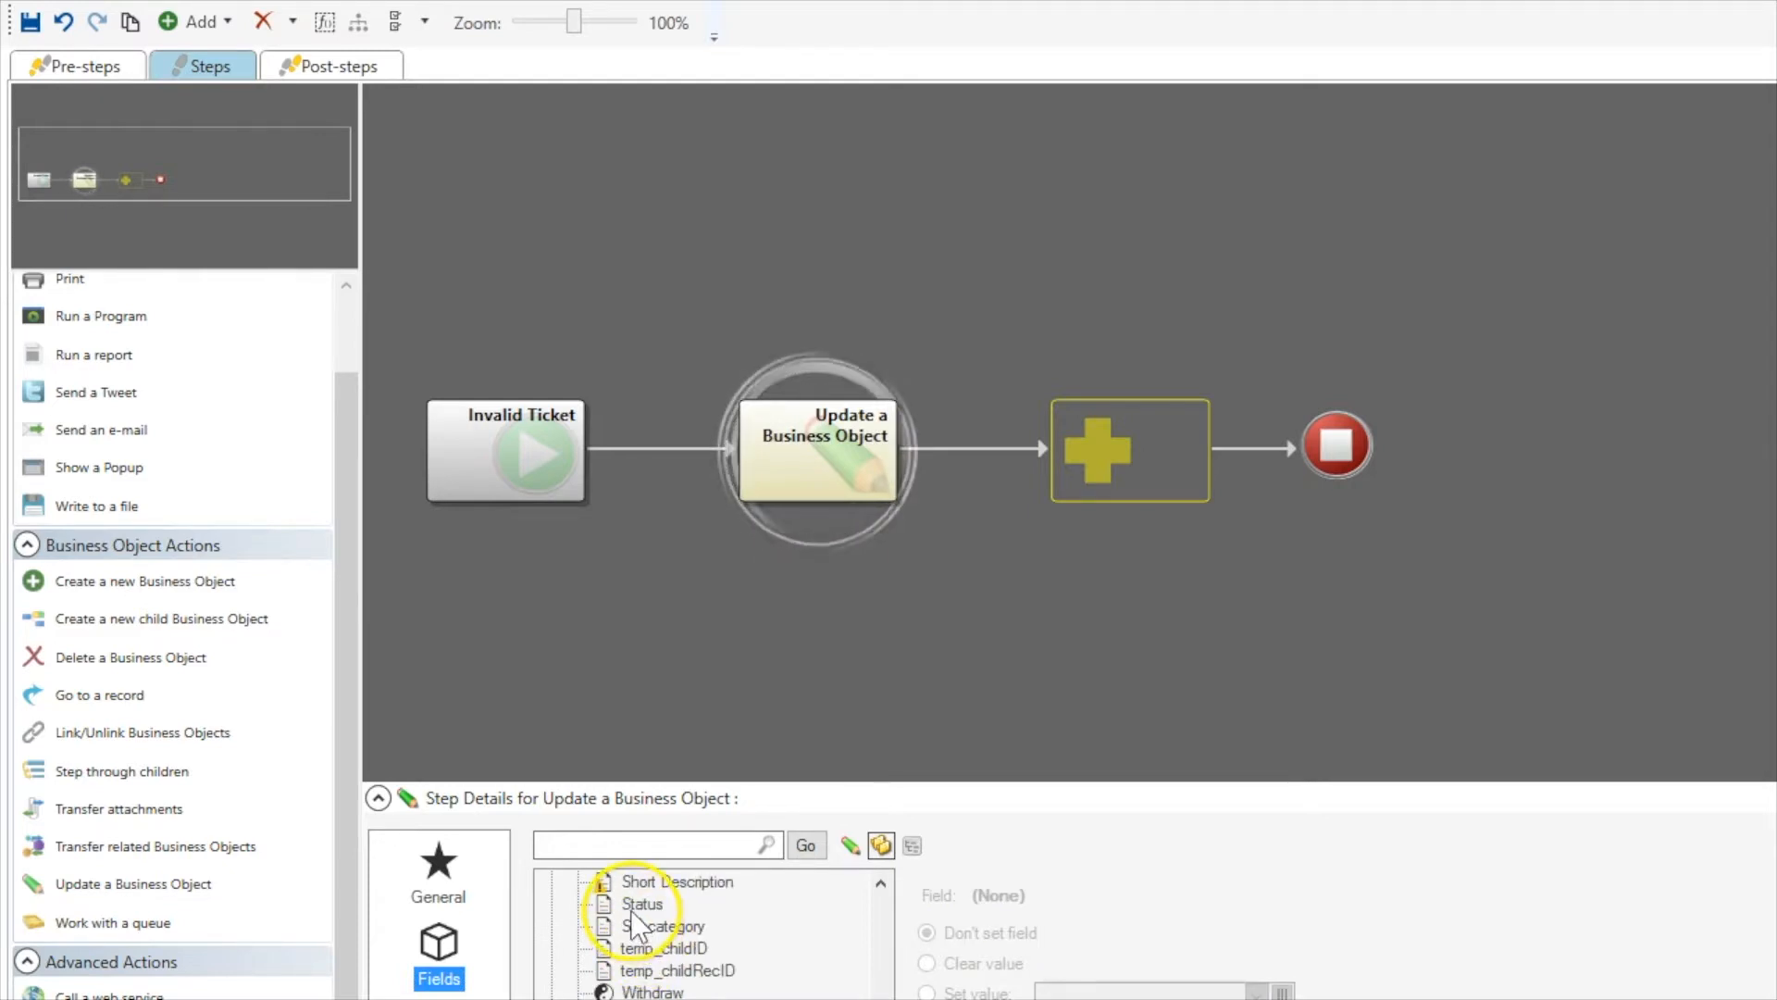
click(1087, 986)
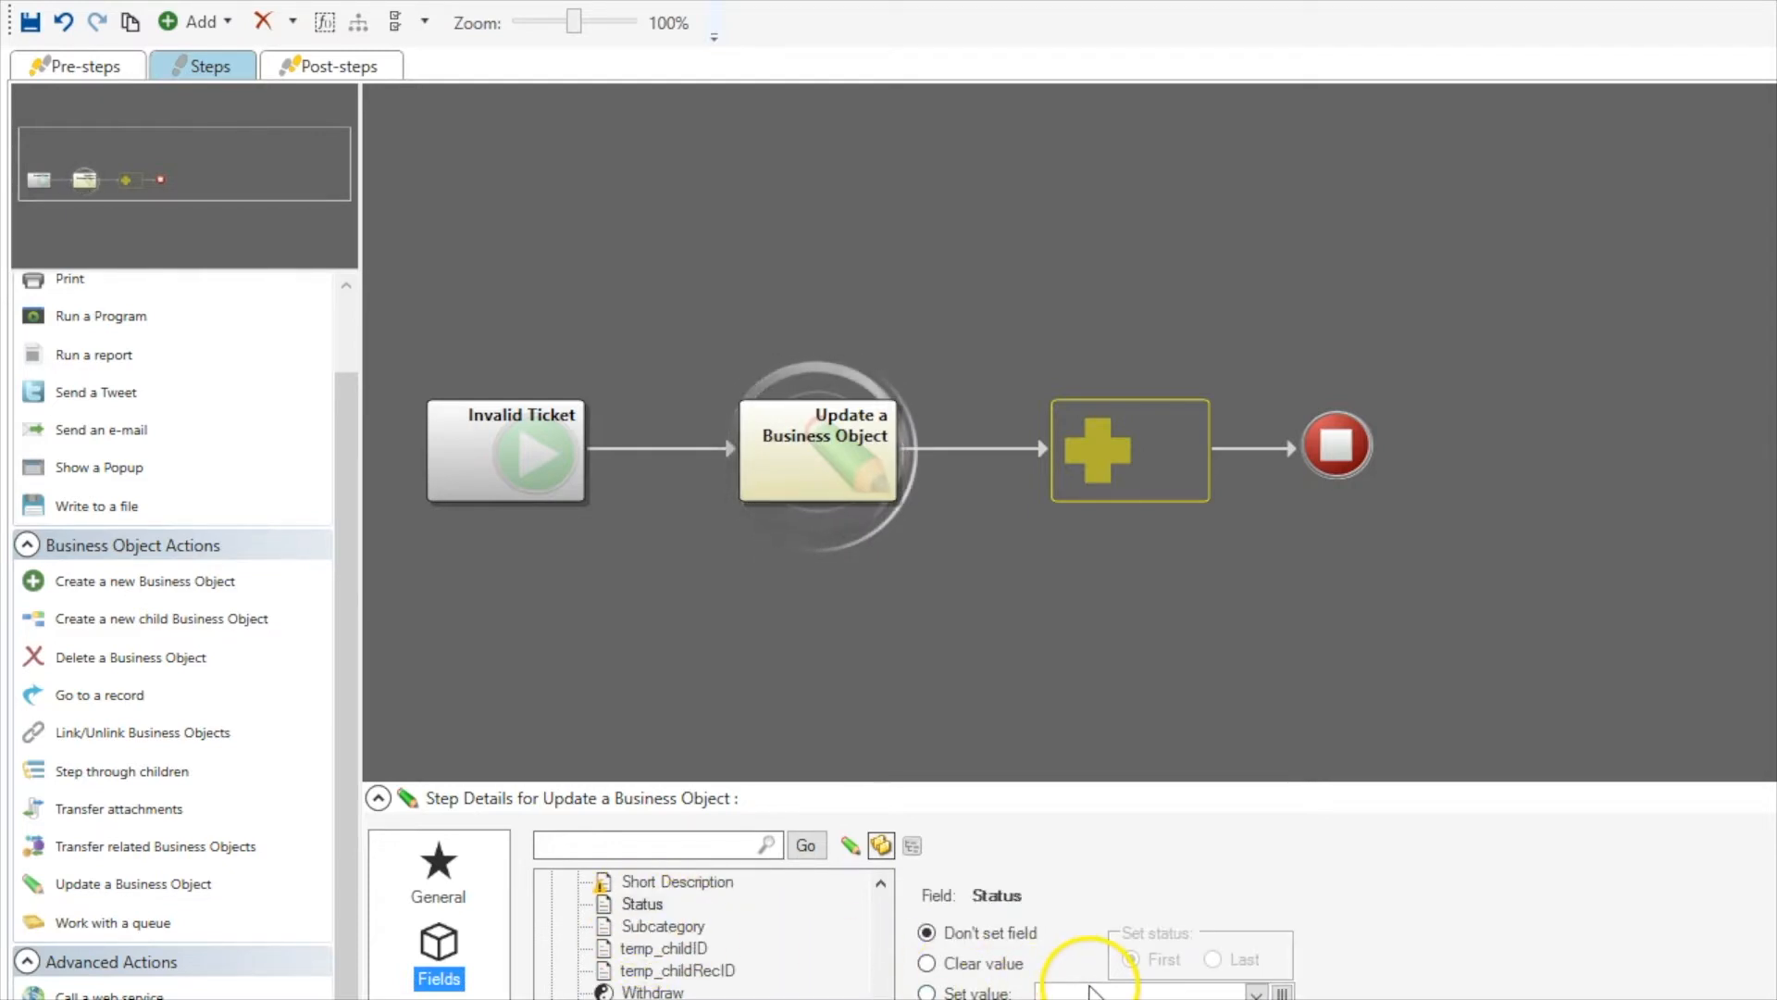
text(Invalid)
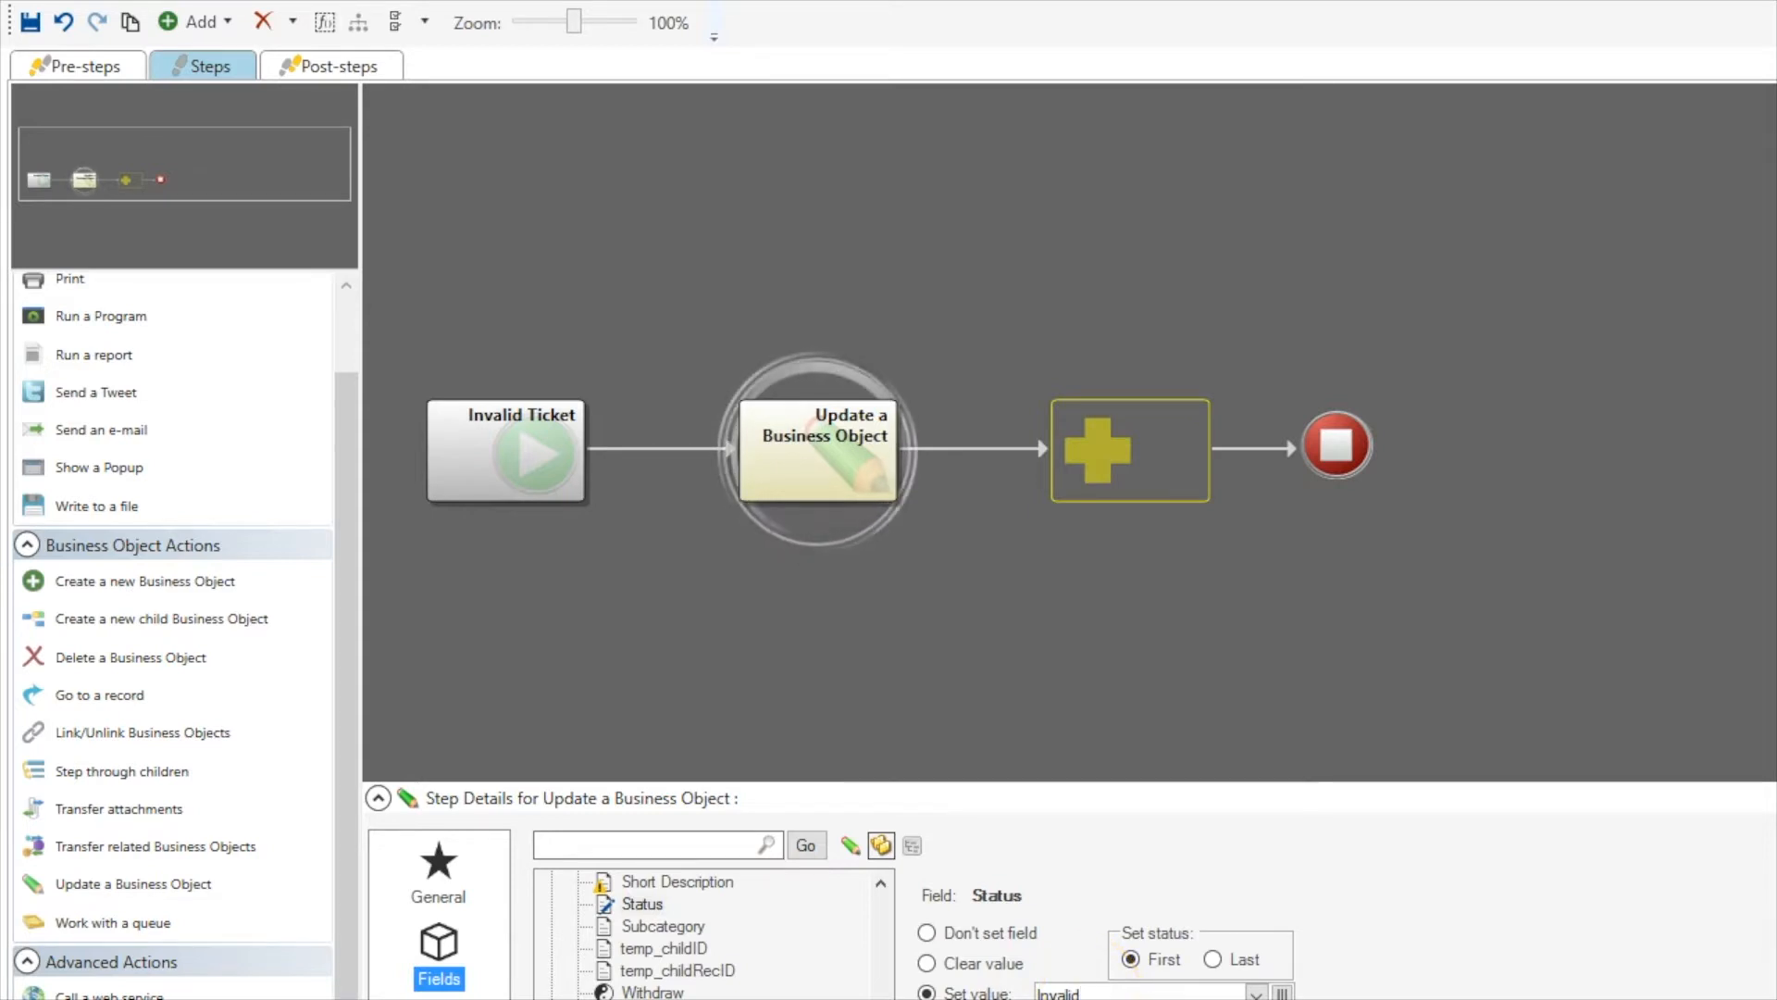
Step: Set the Update a Business Object step to save the business object after the action and review its fields
click(439, 875)
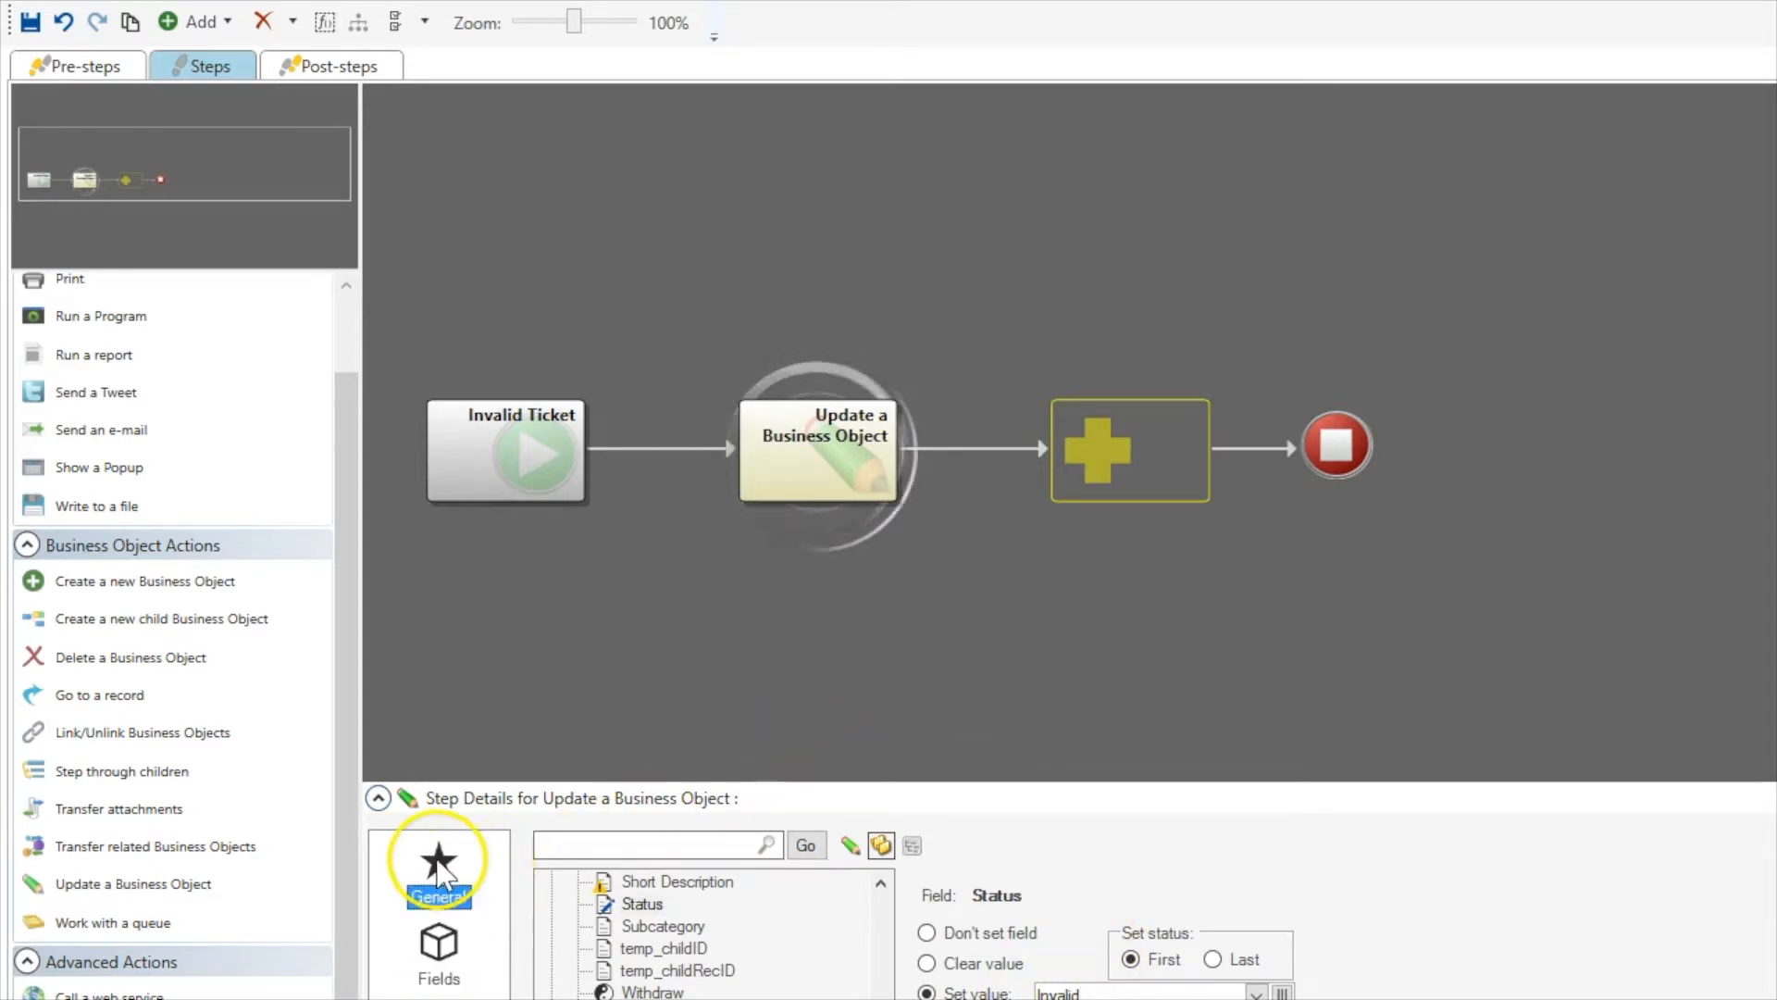
click(542, 962)
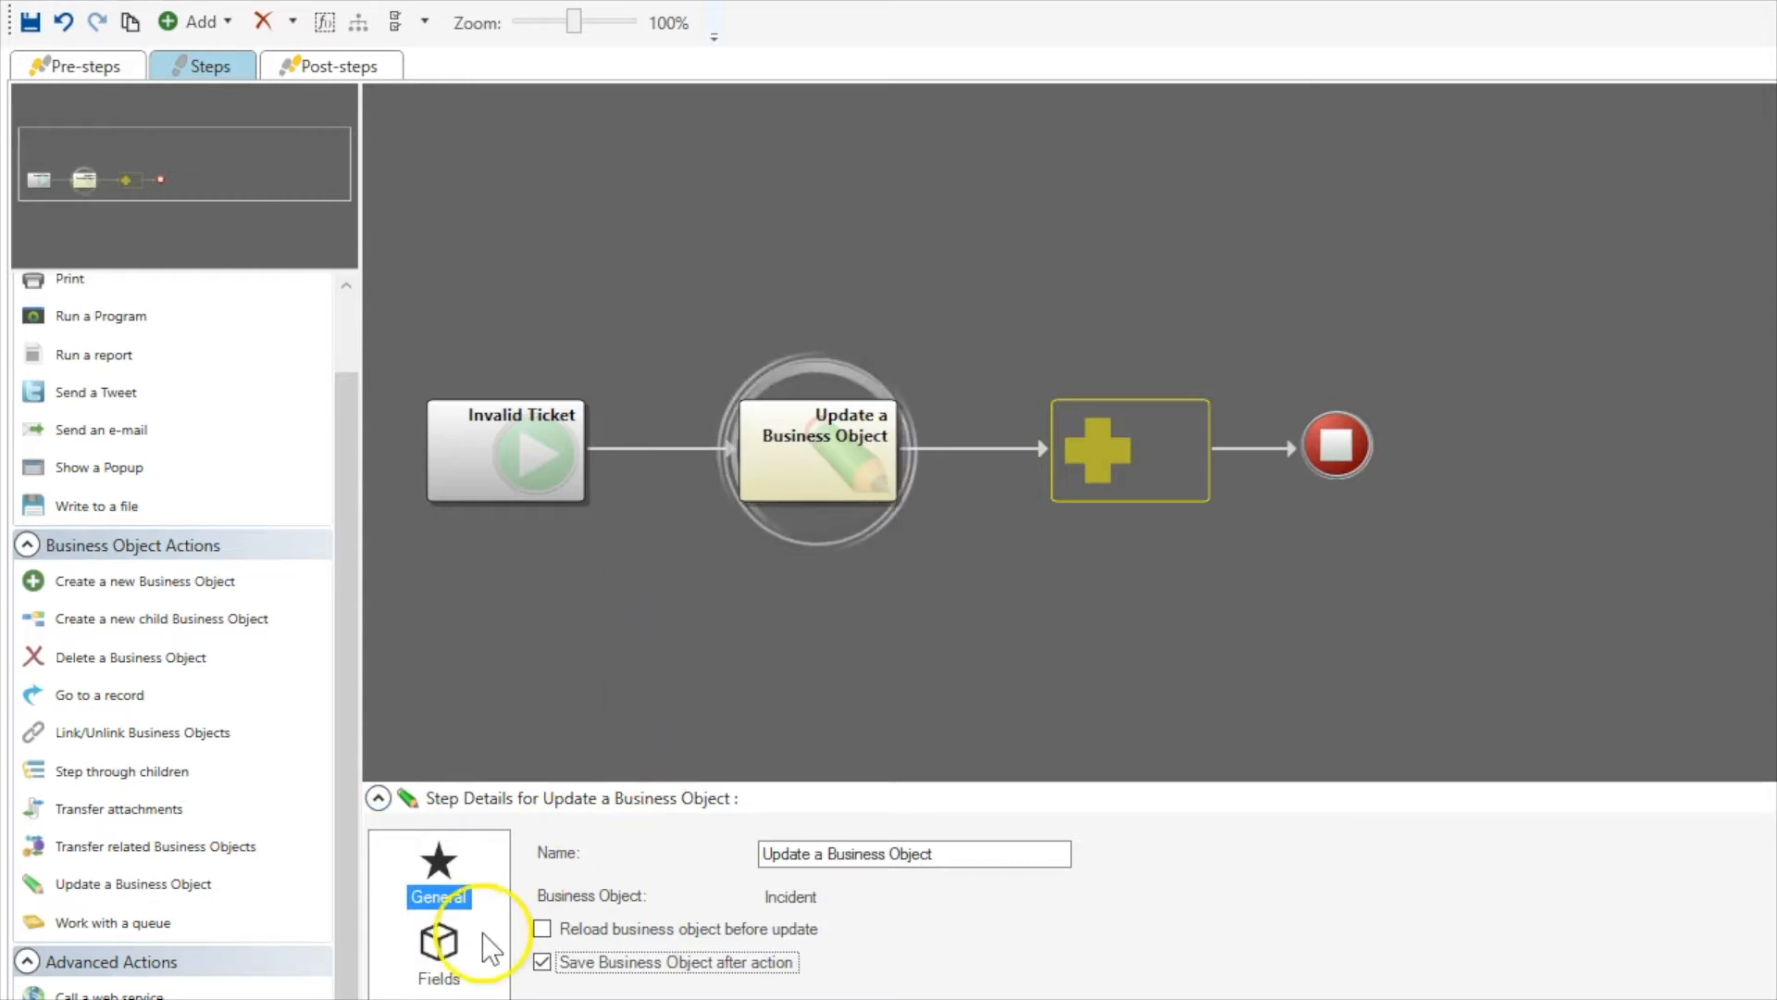
click(467, 958)
click(818, 477)
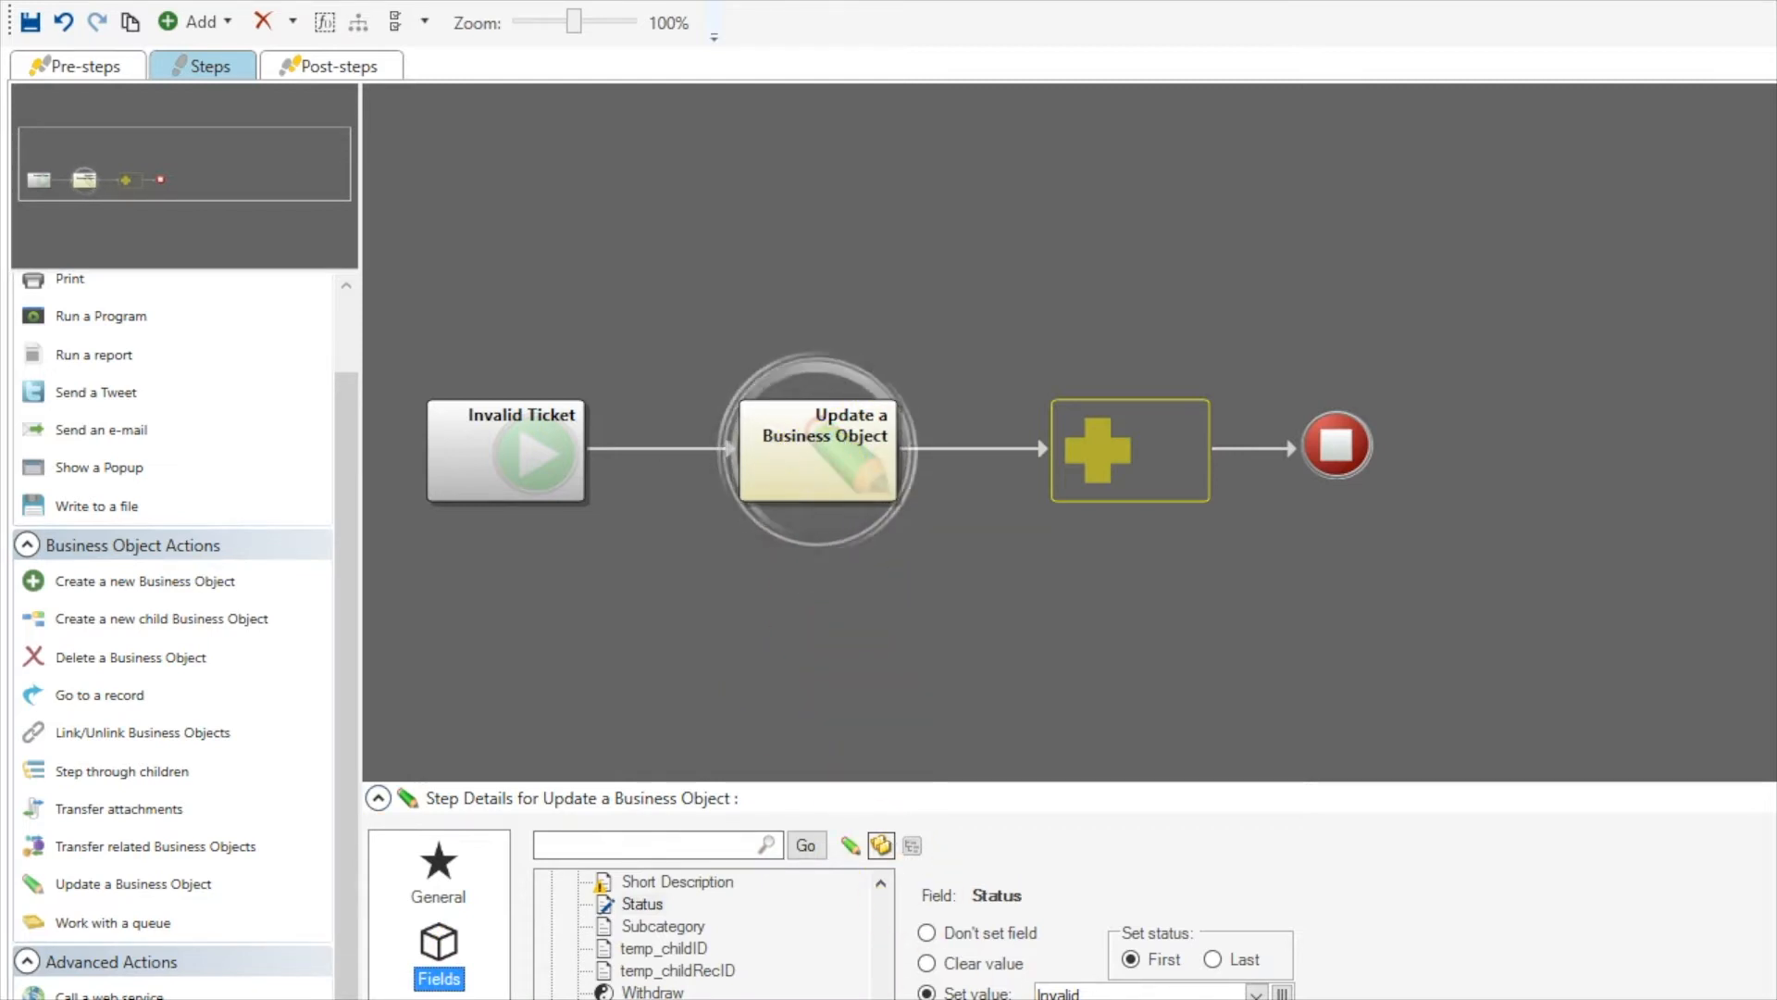
drag(881, 999, 891, 875)
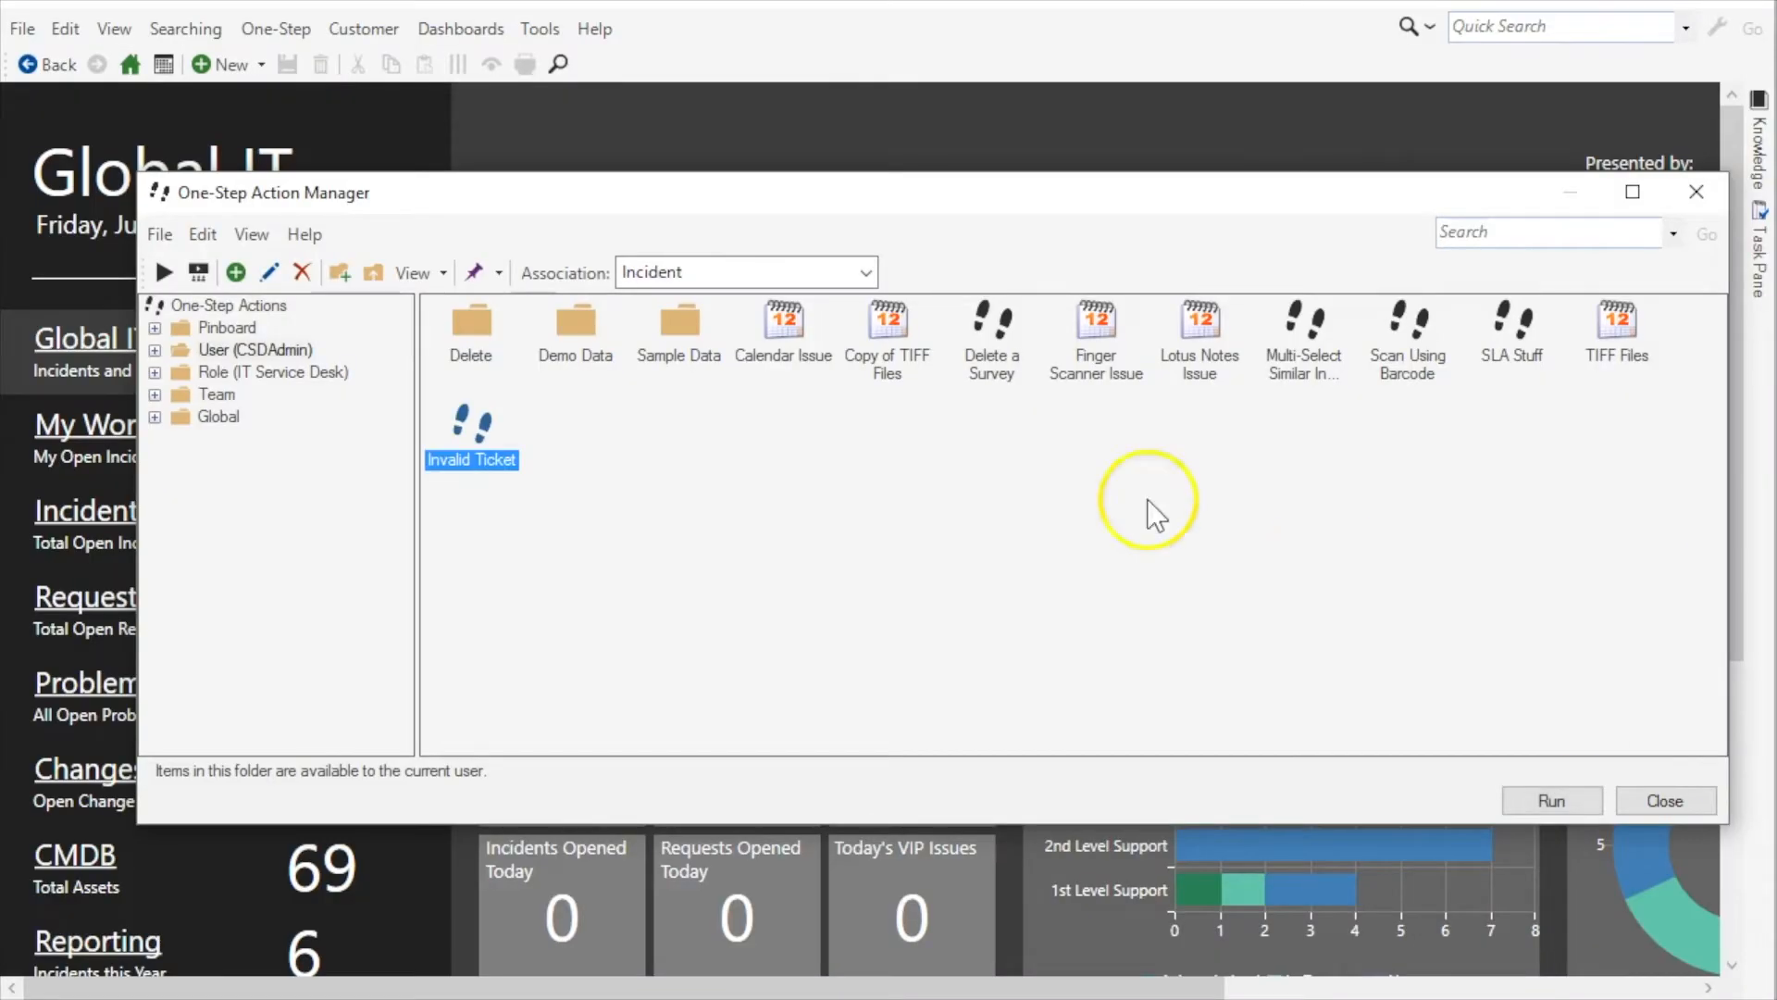
Step: Close the One-Step Action Manager and open the first incident in the Global IT list of open incidents and requests
click(1653, 798)
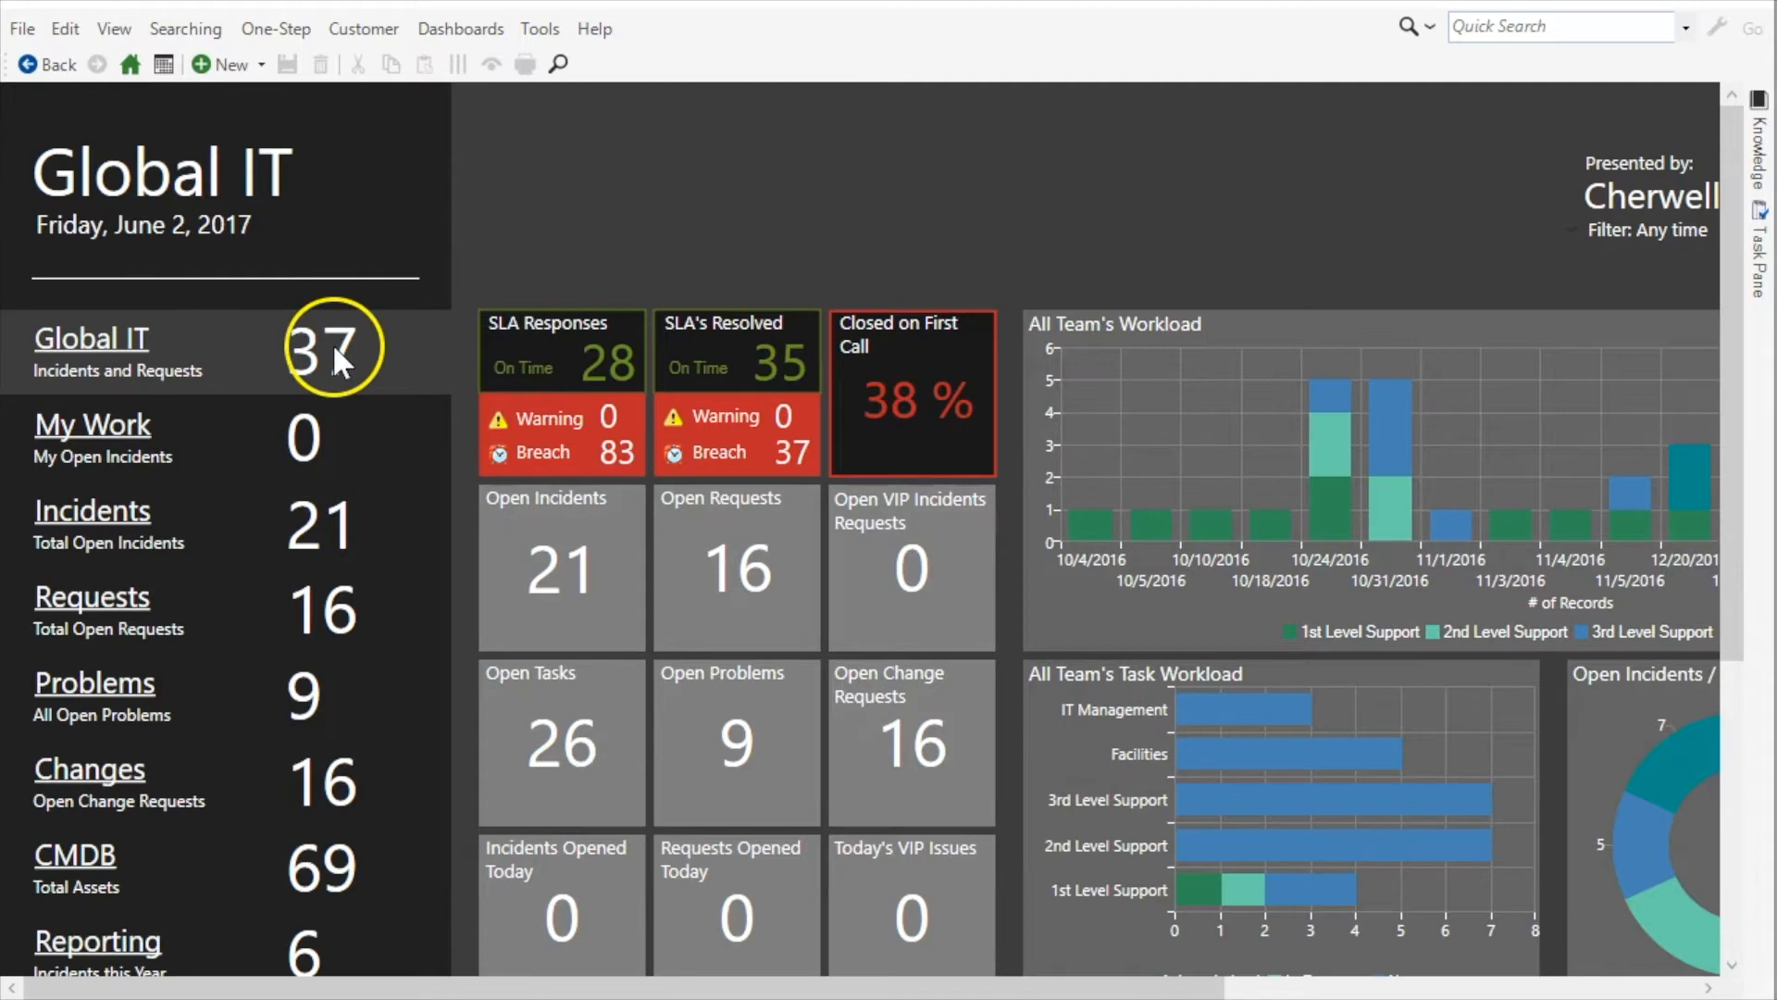
click(332, 342)
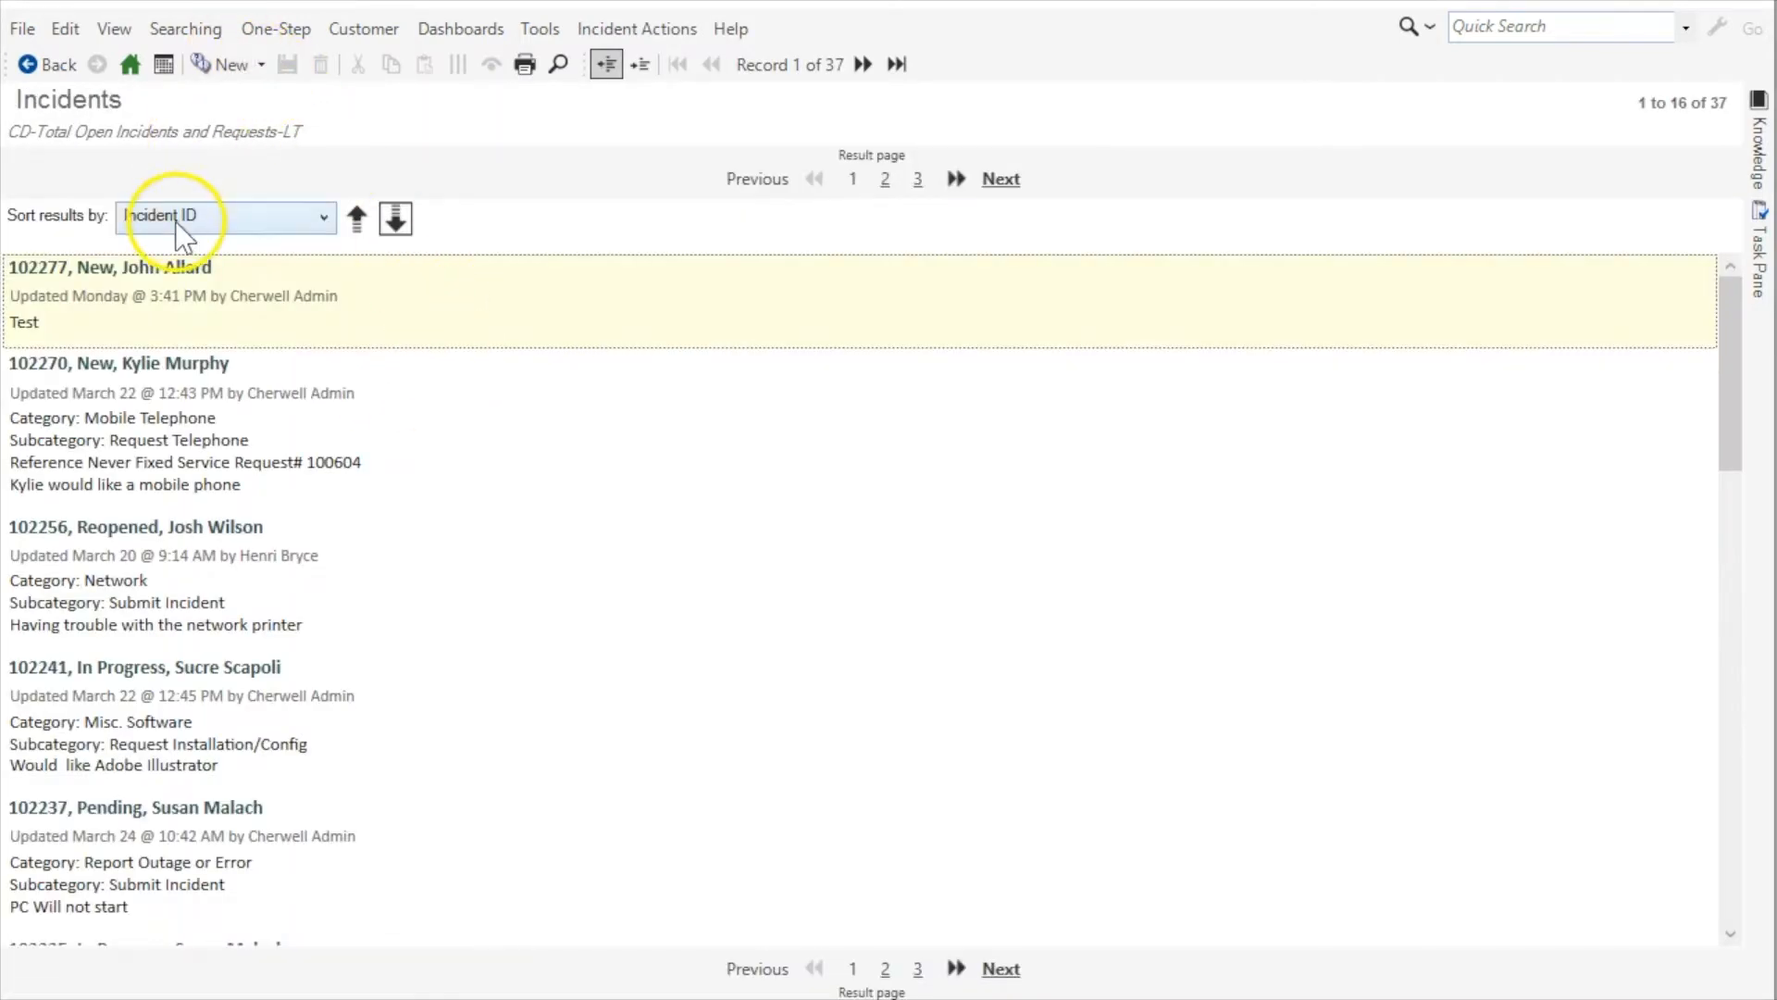
click(163, 267)
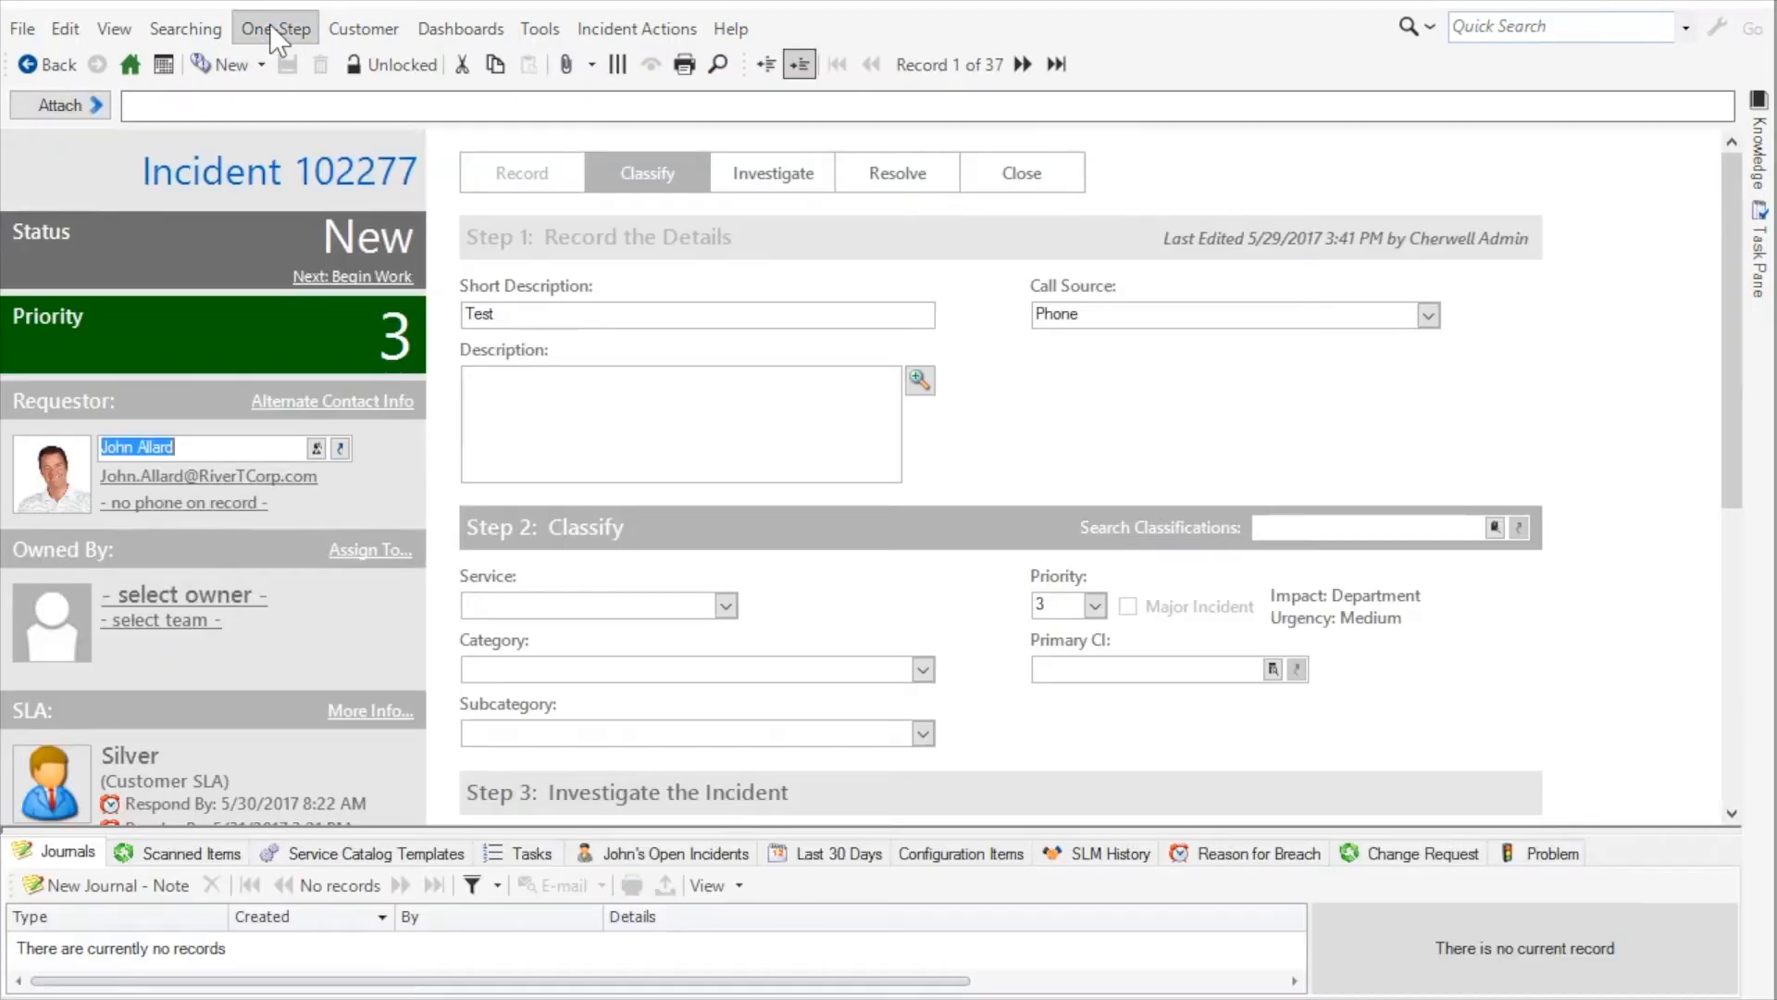
Step: Run the Invalid Ticket One-Step from the One-Step Action Manager on the open incident
click(270, 26)
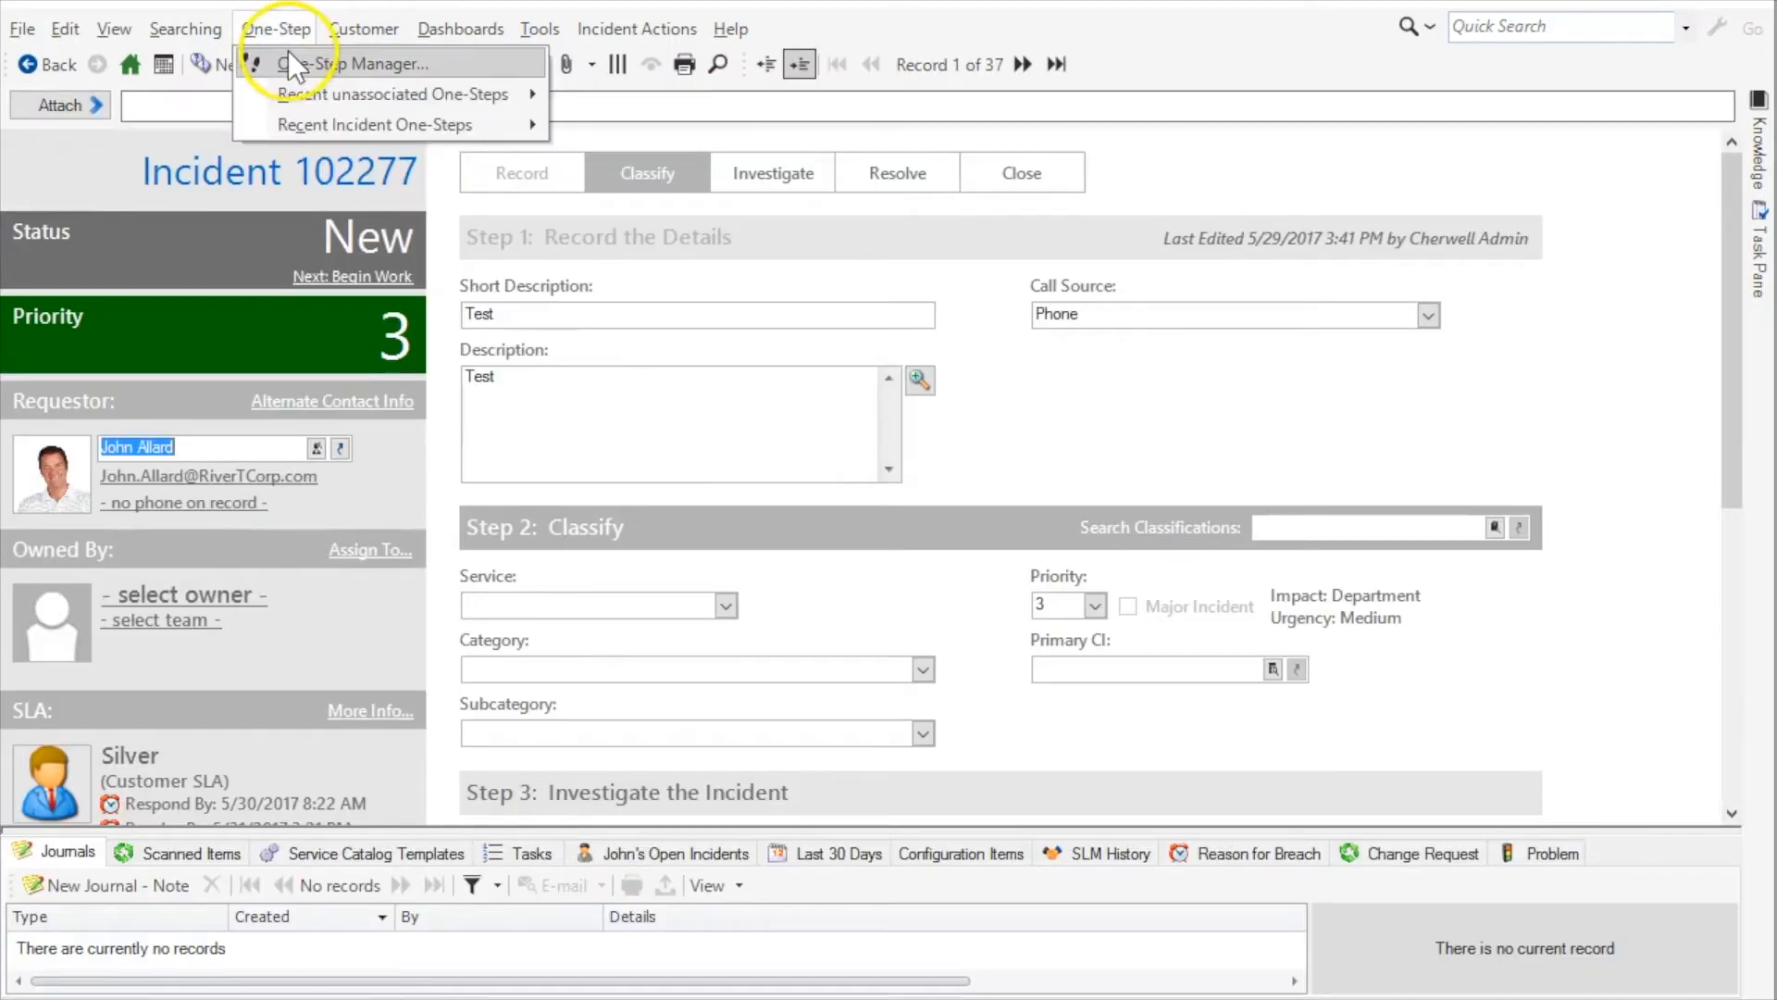
click(287, 63)
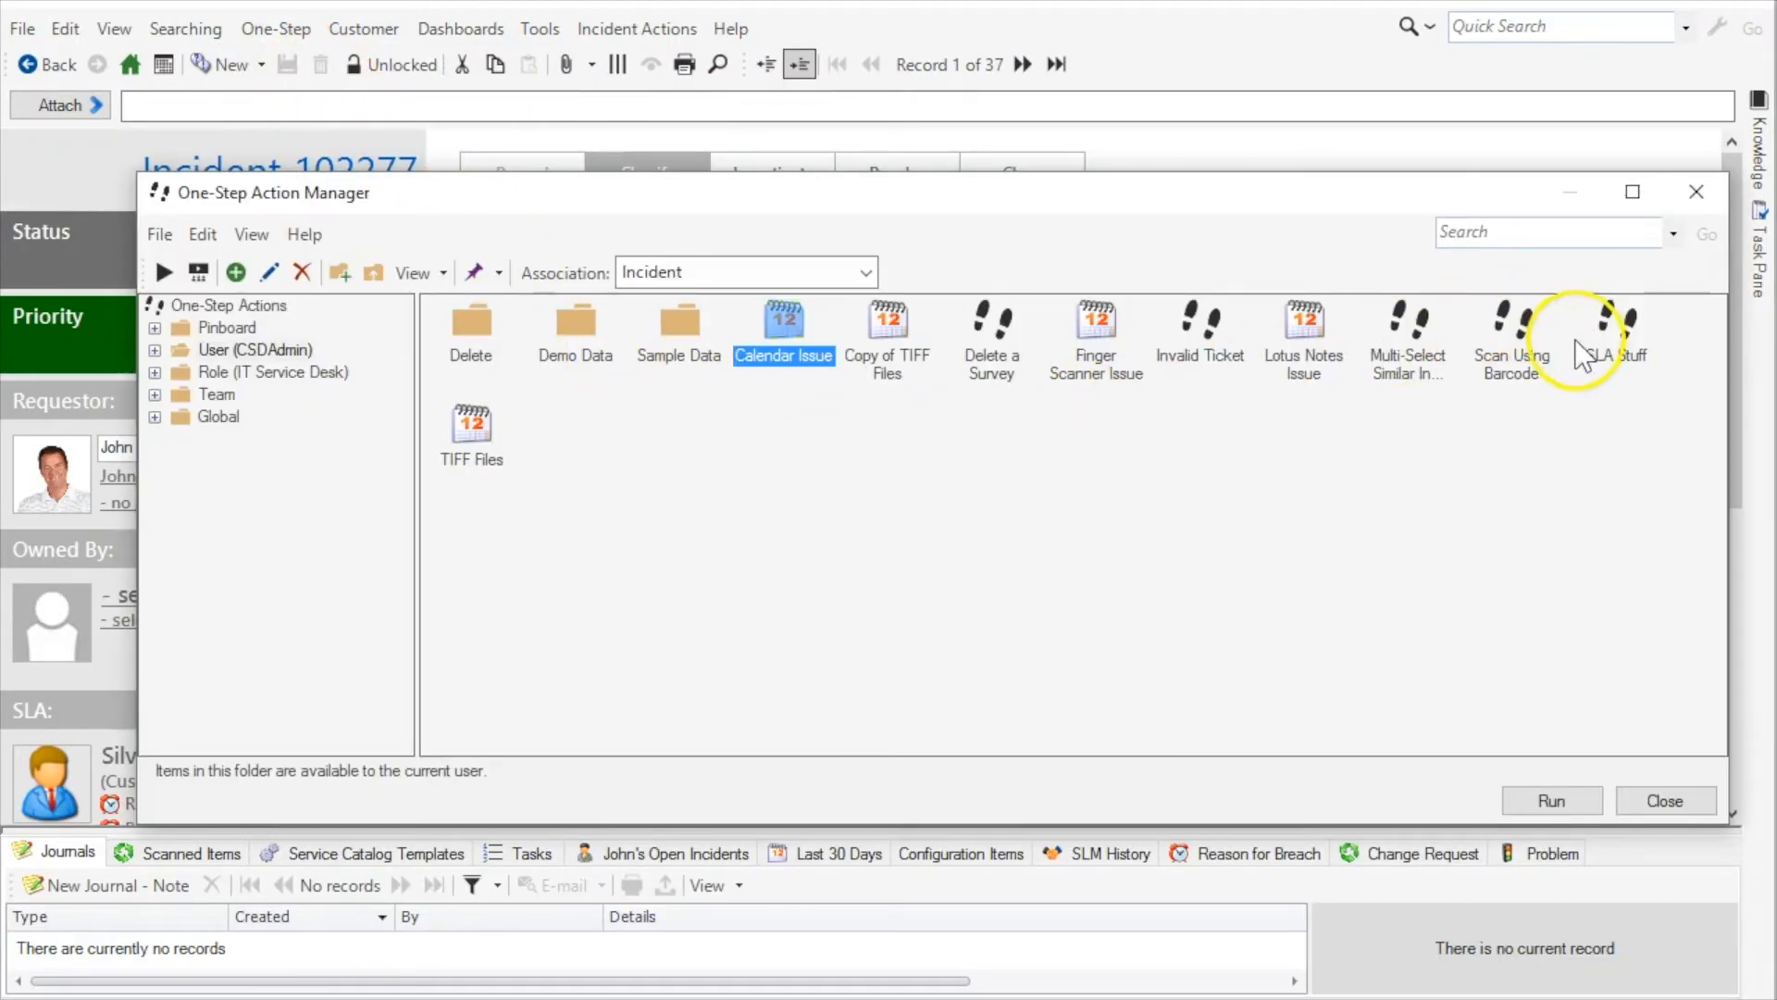
double_click(1176, 352)
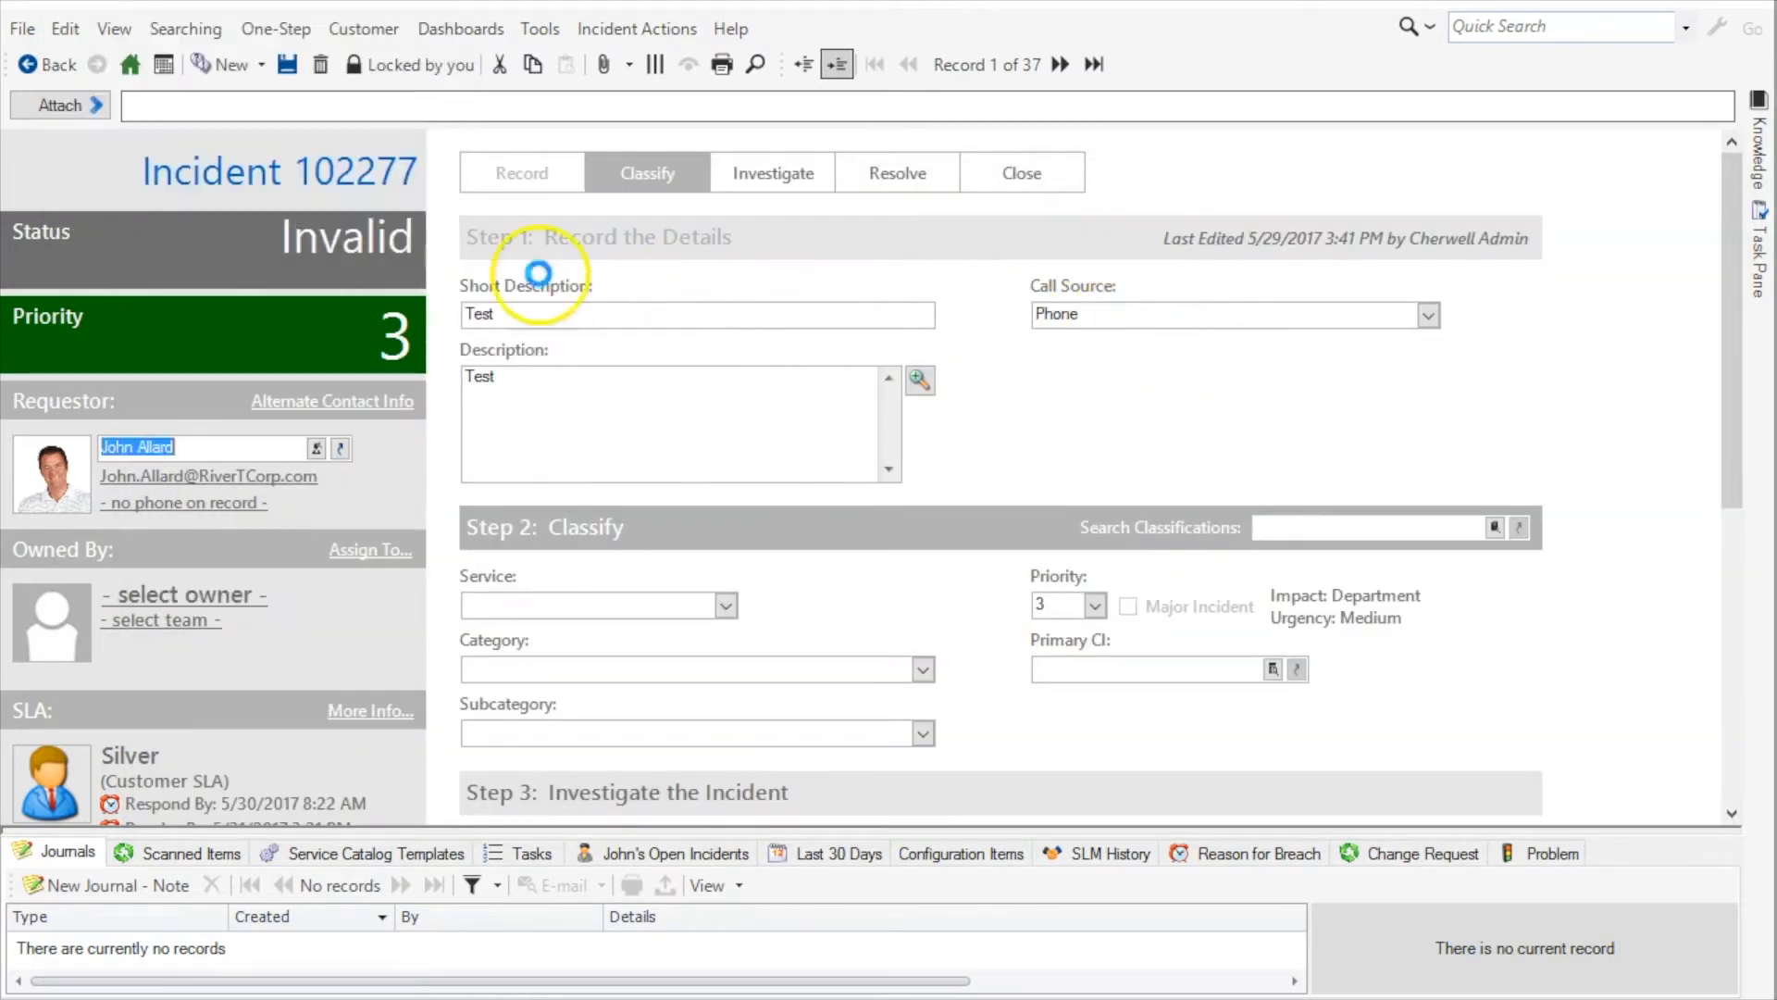
click(1144, 494)
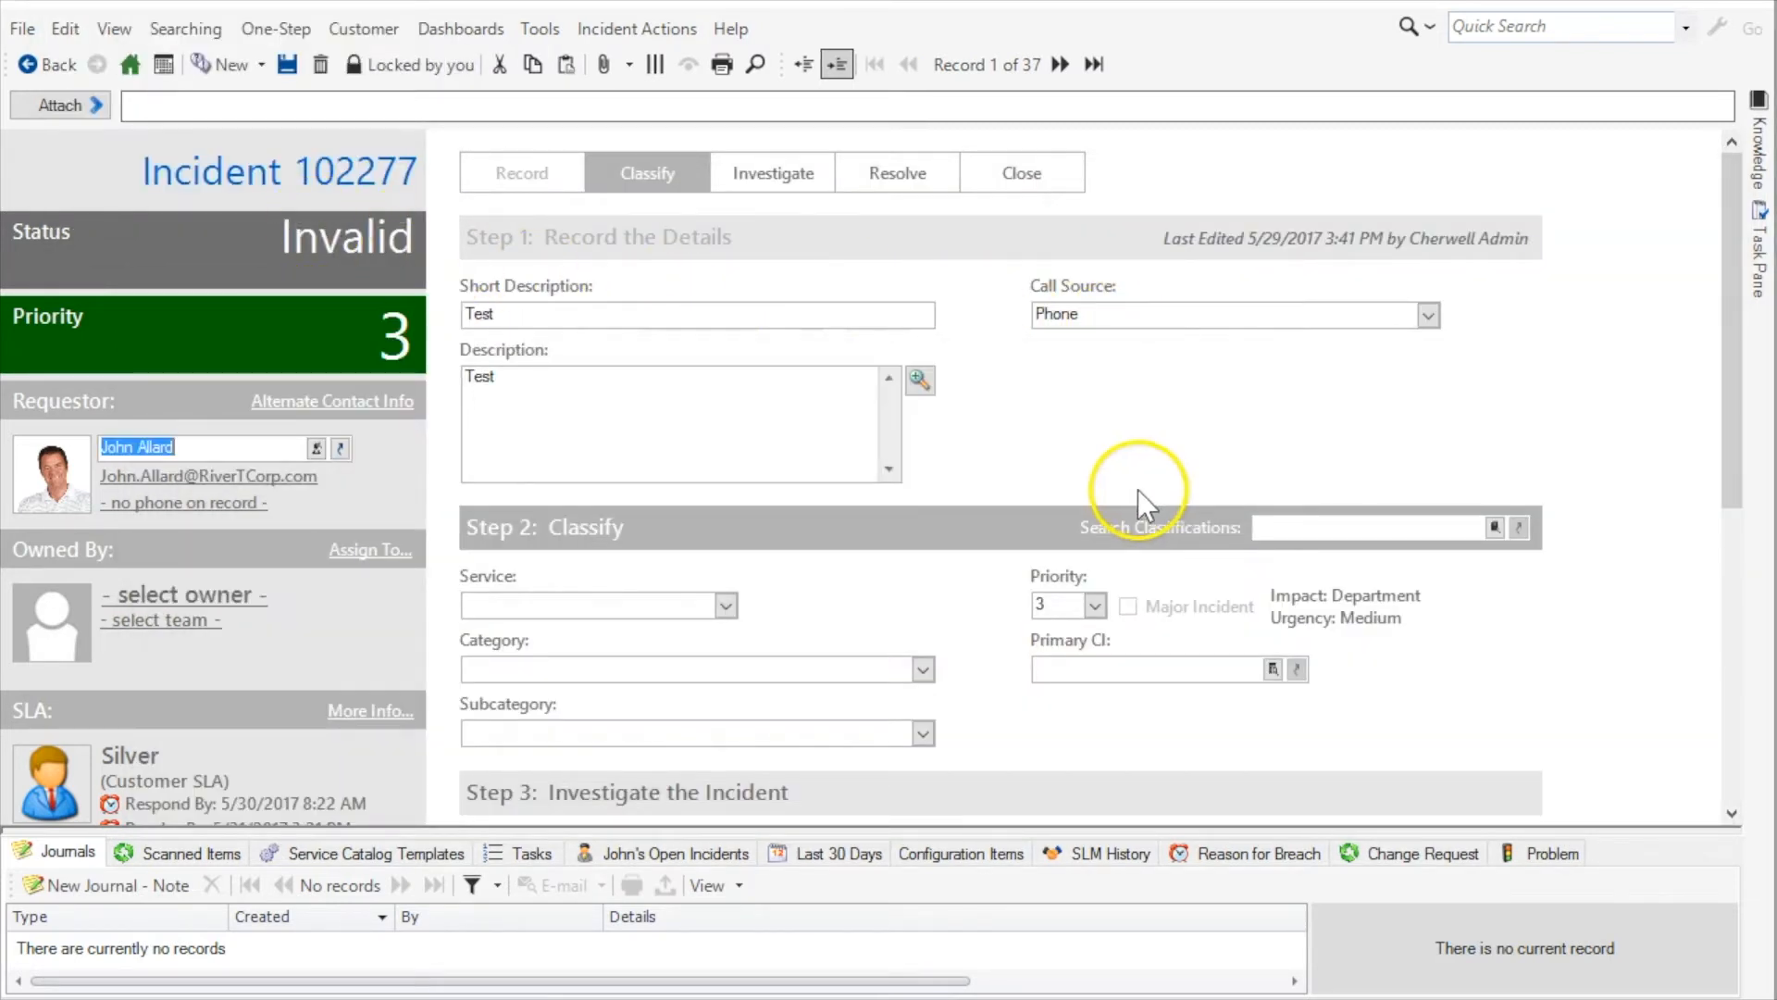
Step: Take ownership of the incident, save it, and return to the home dashboard
scroll(1078, 469, down, 3)
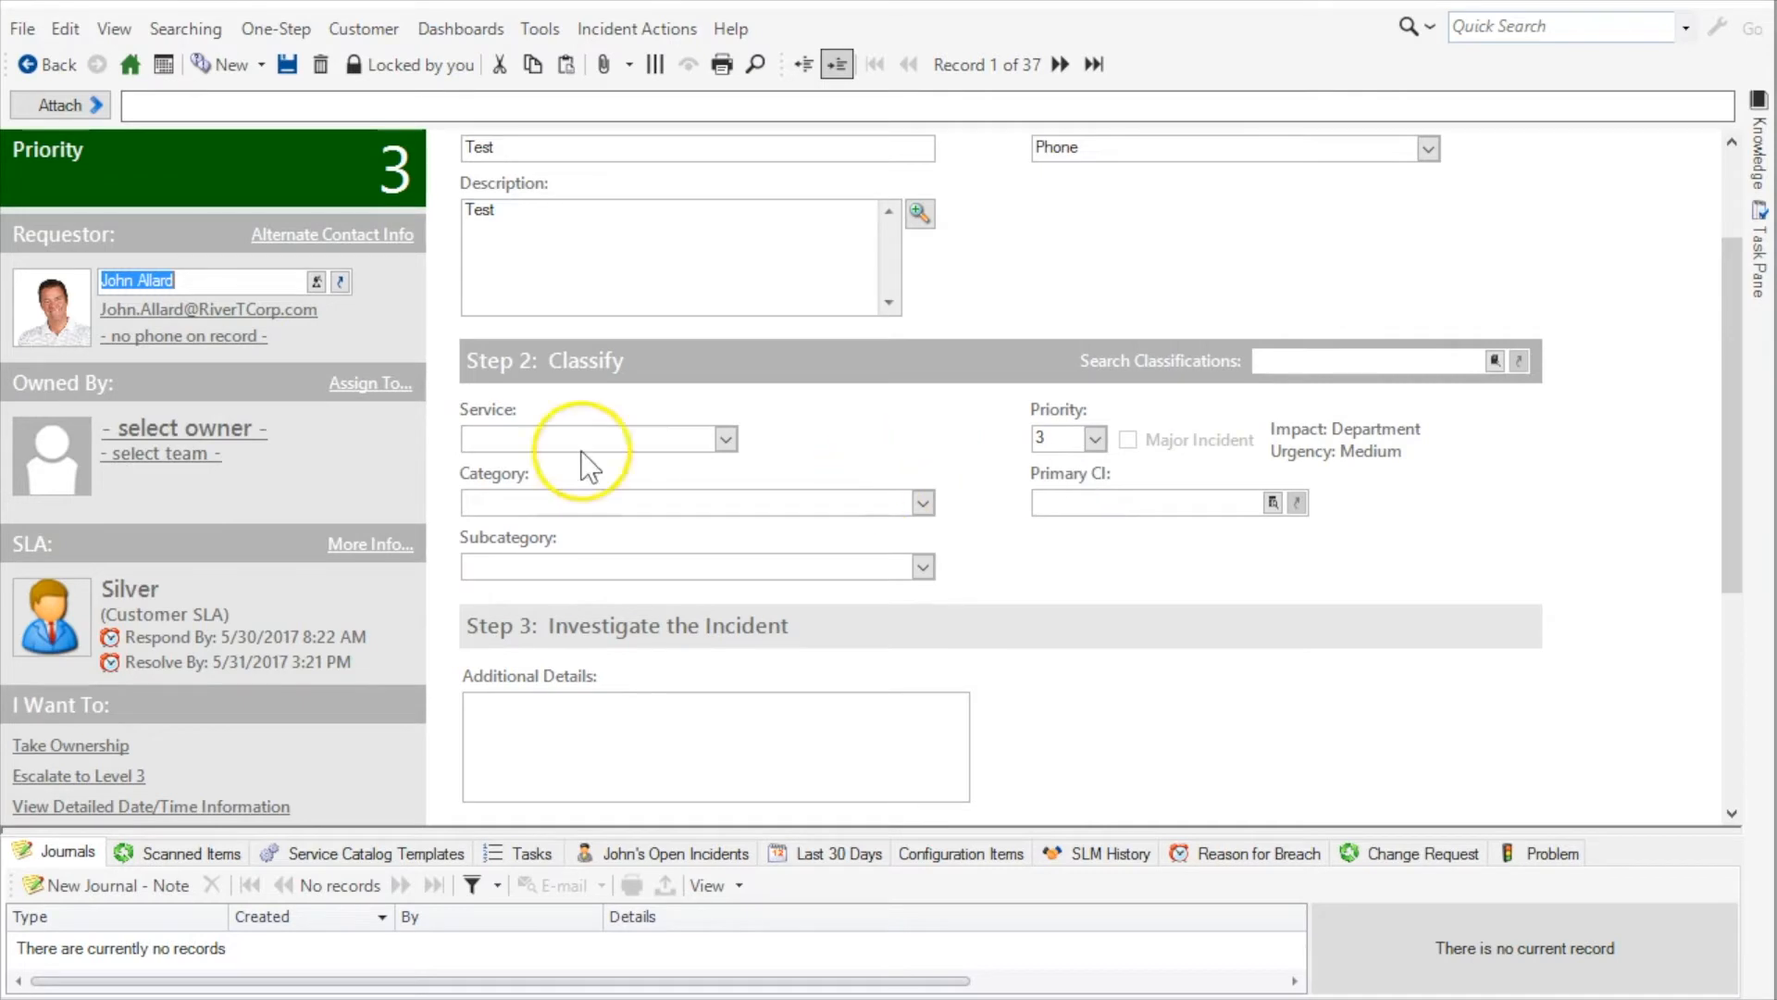
click(98, 743)
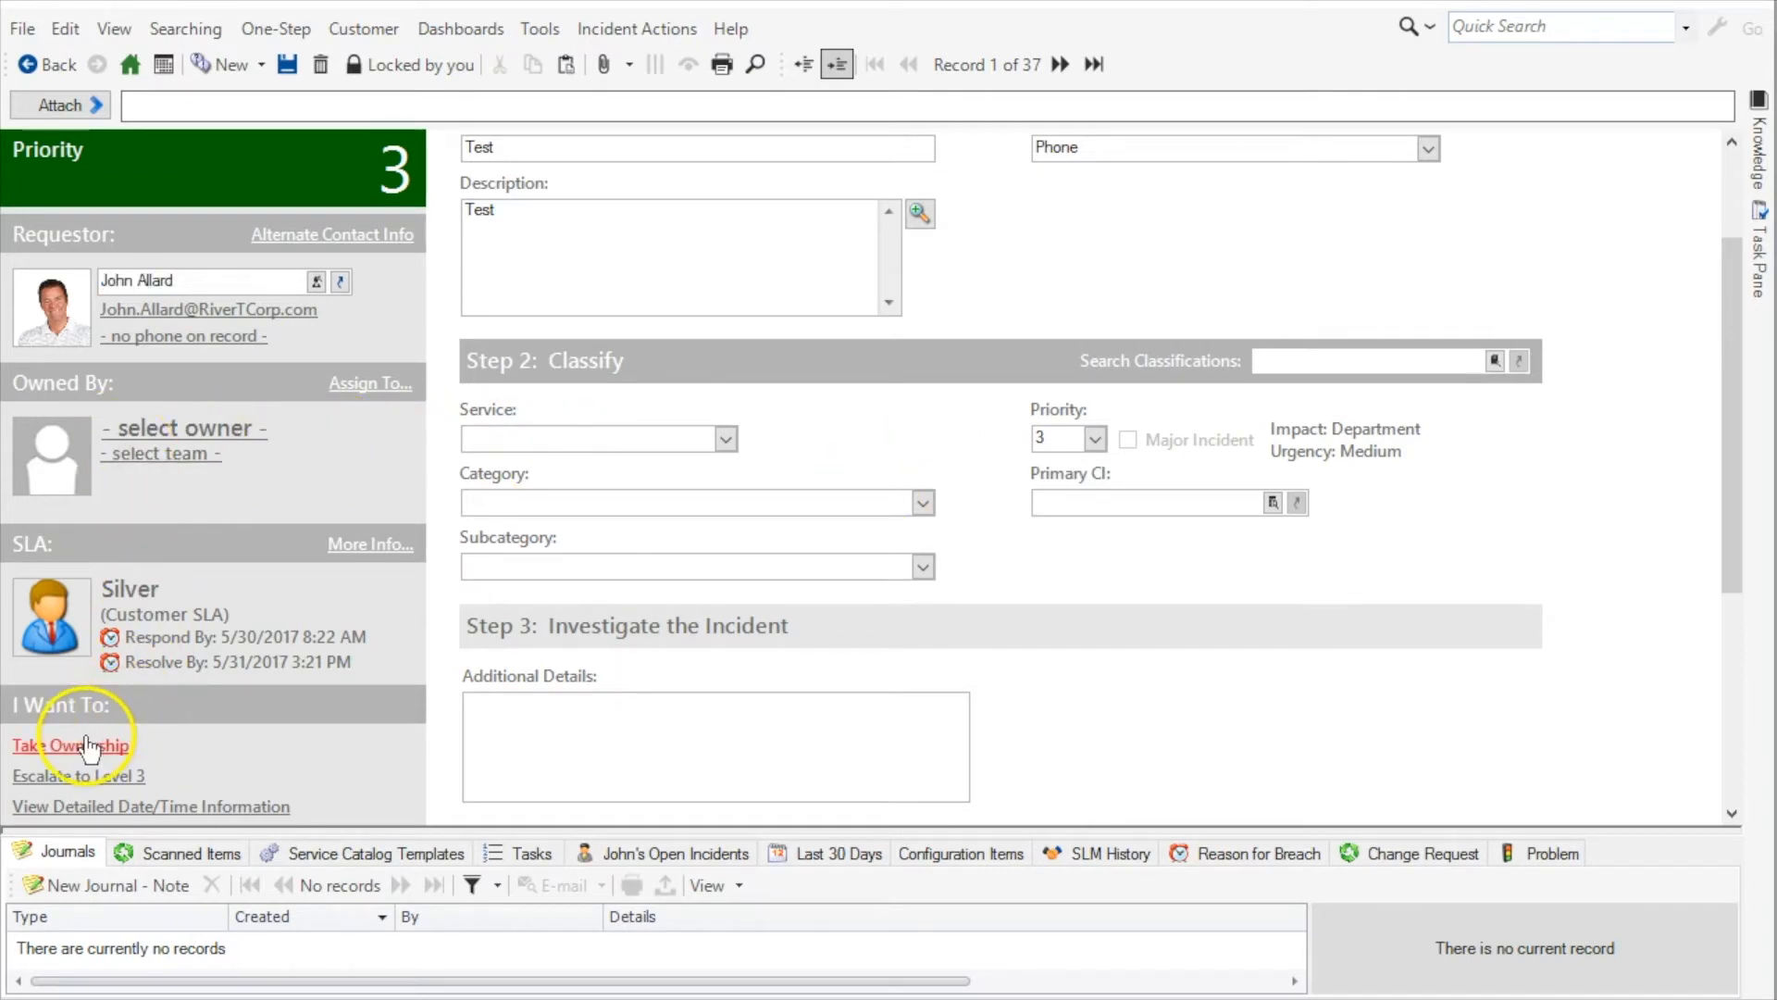
click(296, 73)
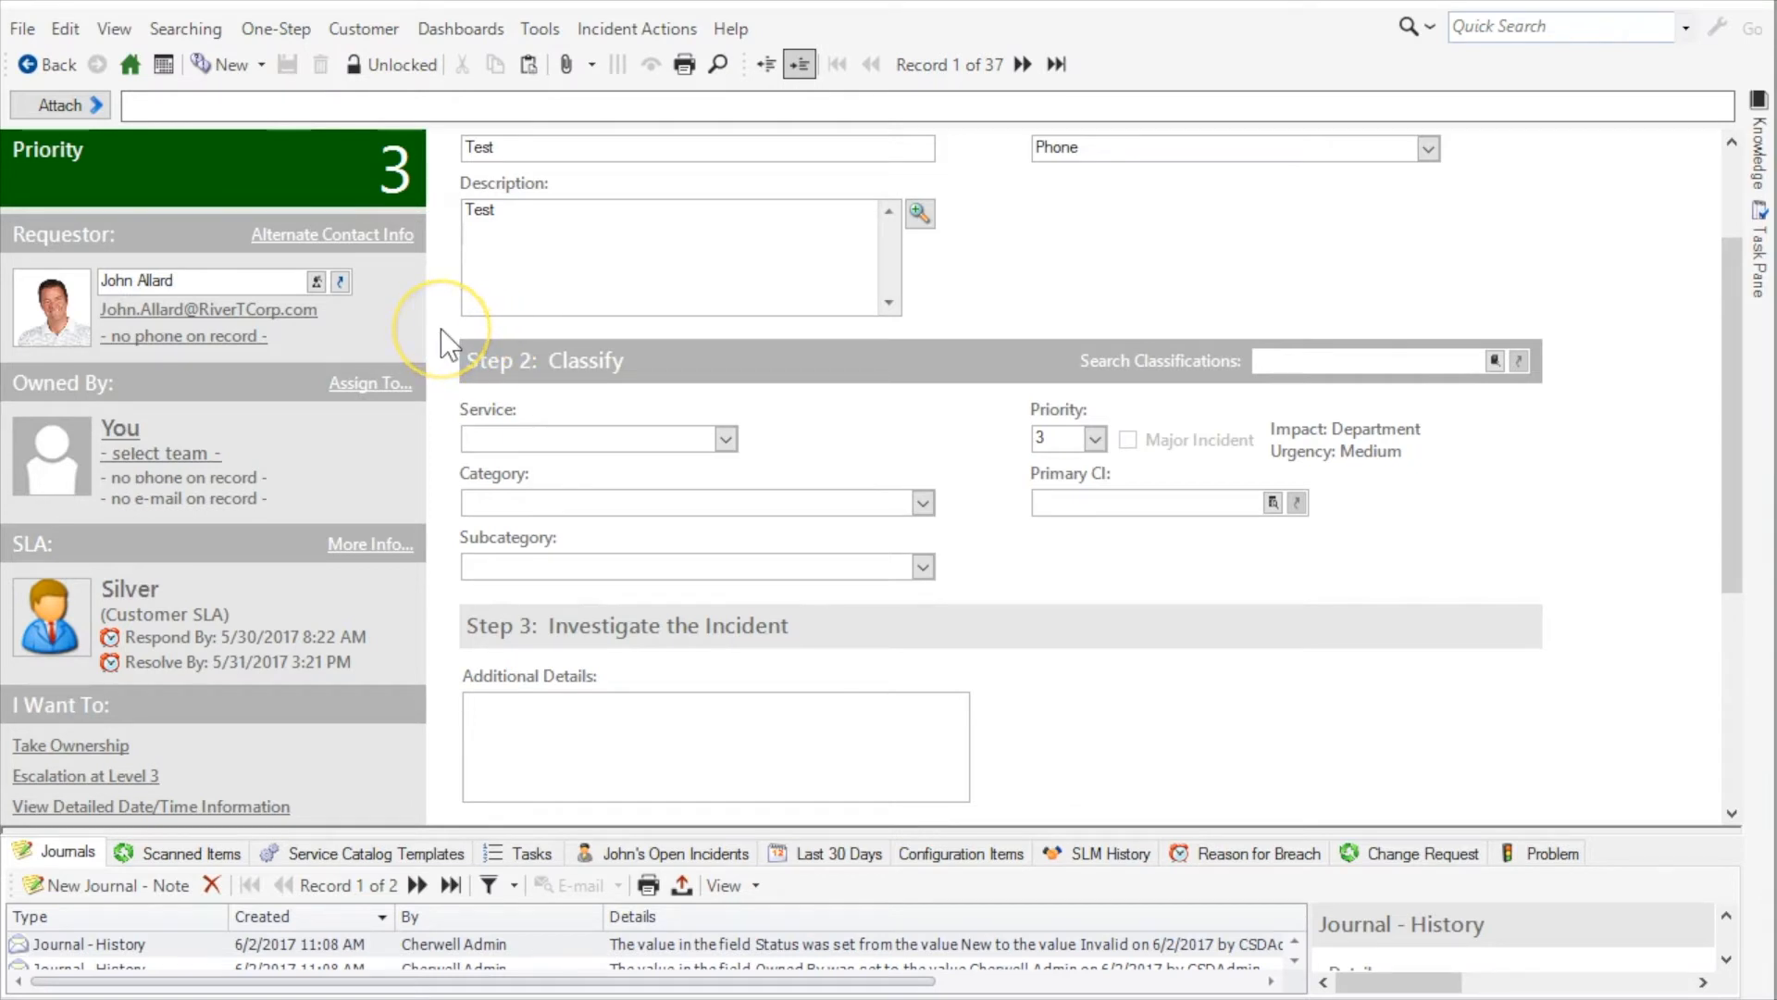
scroll(441, 330, up, 3)
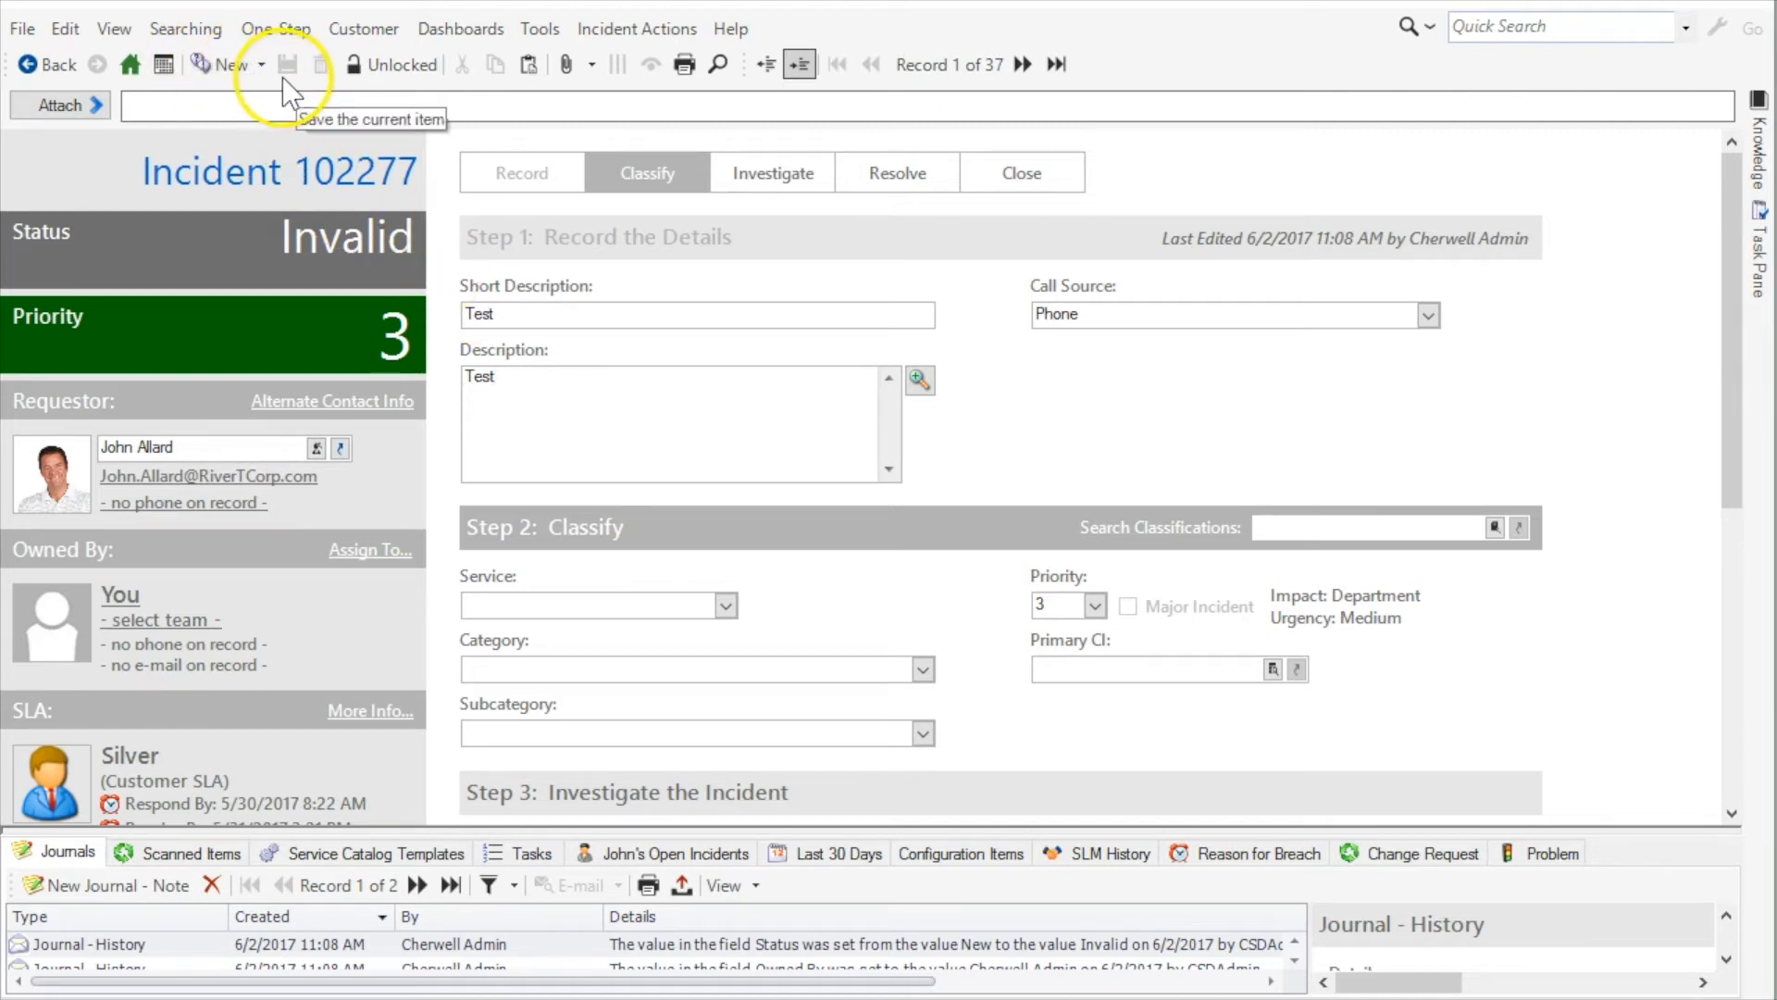
click(129, 64)
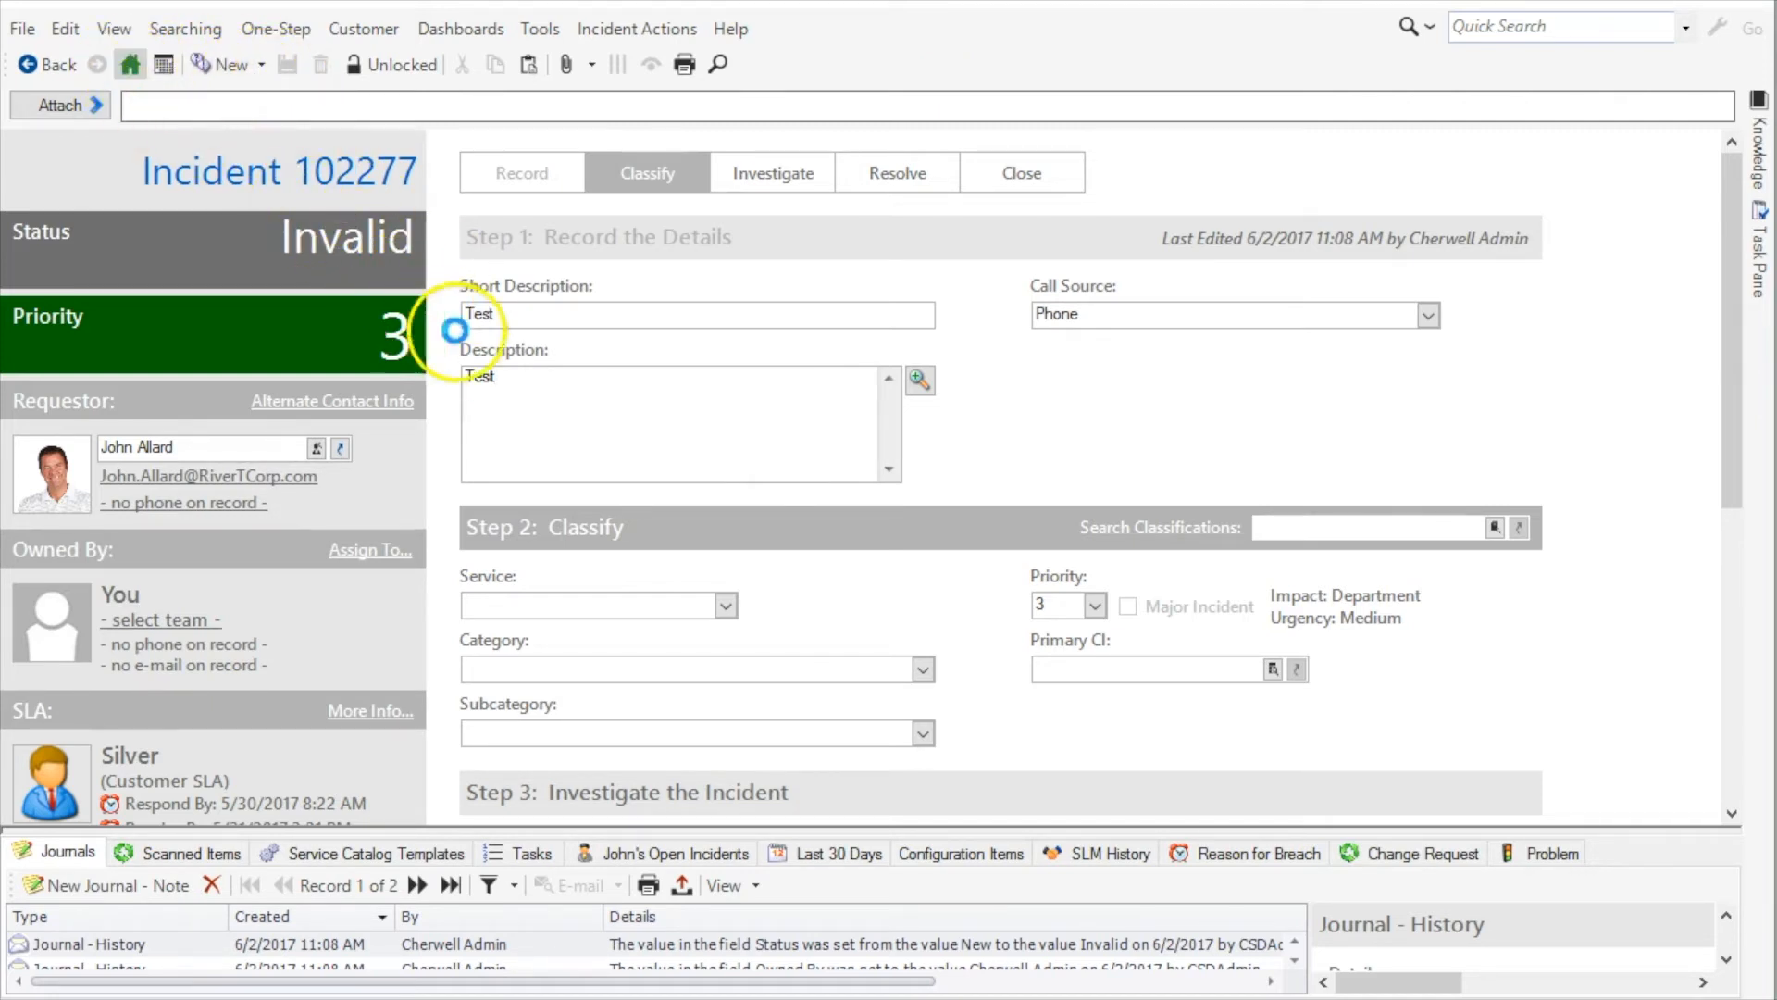